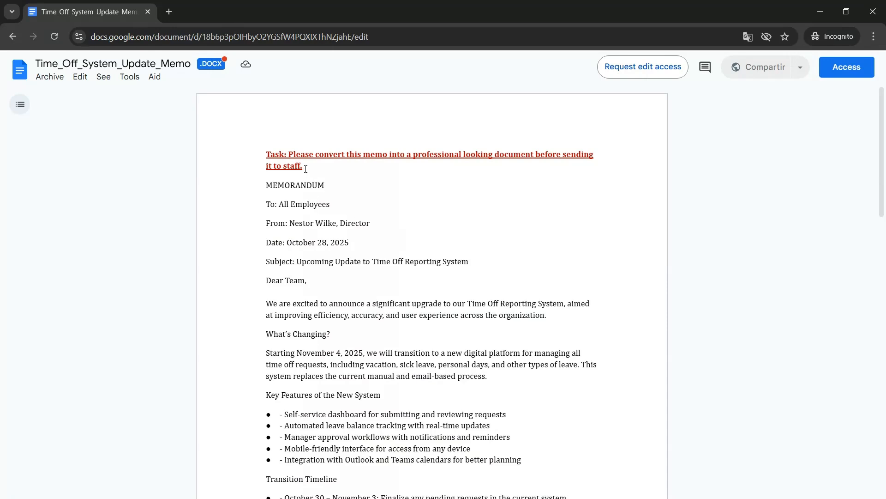
Read the red task instruction and review the whole unformatted time off memo, including its subject line, sections and closing.
{"action": "left_click_drag", "start_coordinate": [305, 171], "coordinate": [263, 151]}
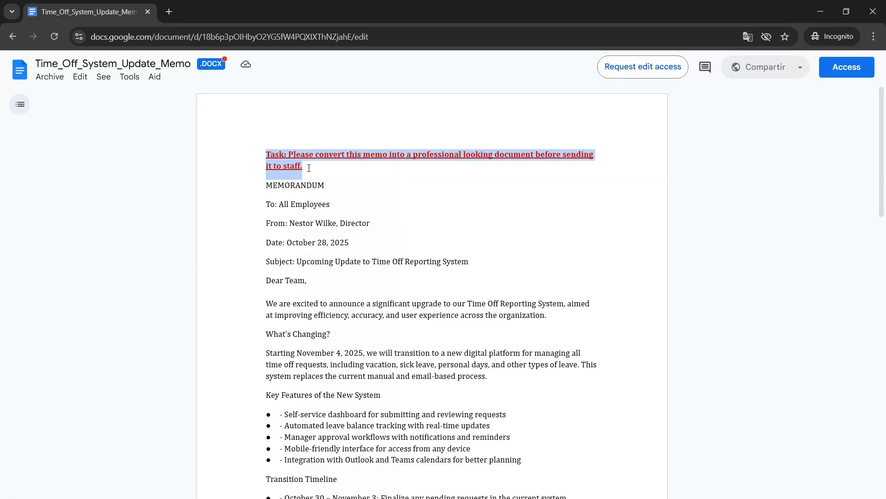
{"action": "left_click", "coordinate": [394, 207]}
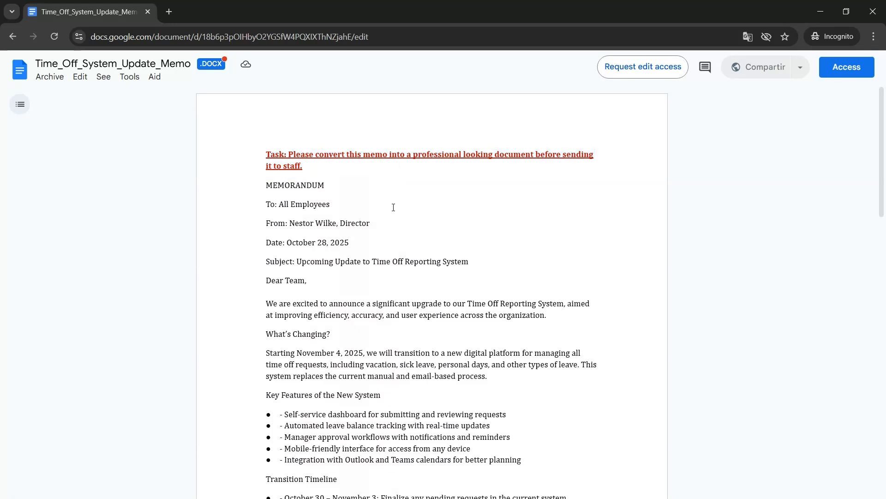
{"action": "key", "text": "ctrl+plus"}
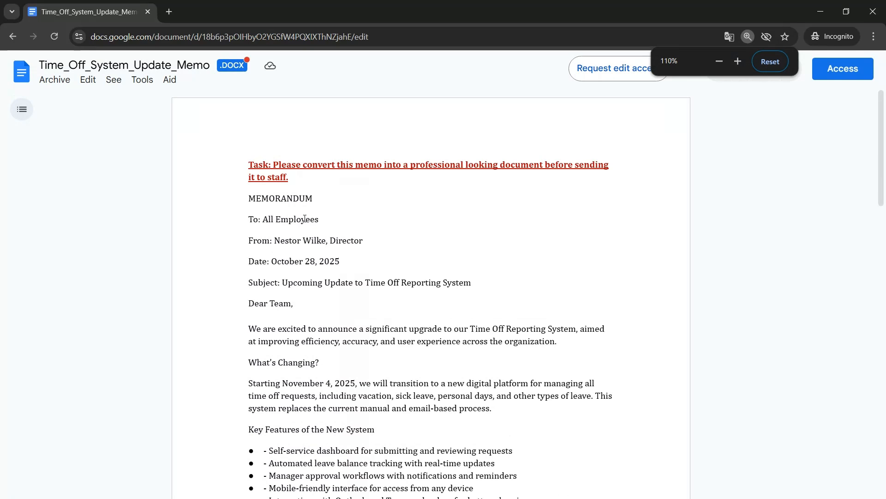
{"action": "triple_click", "coordinate": [405, 283]}
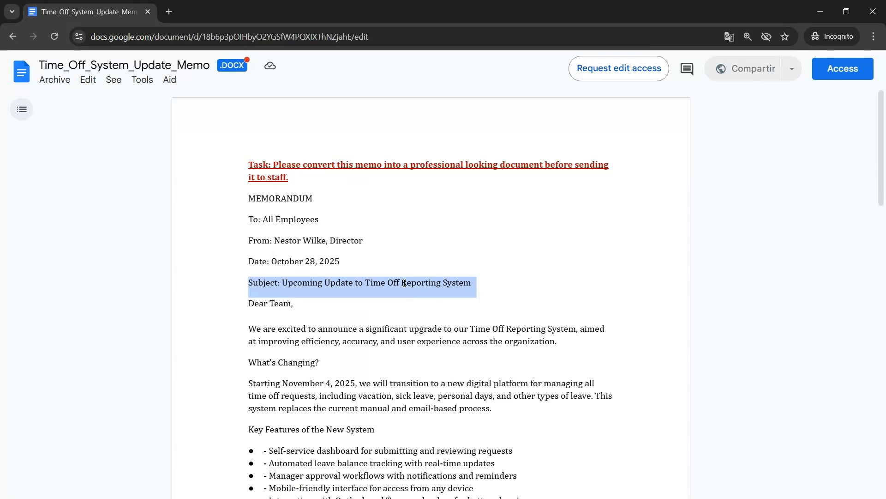
{"action": "scroll", "coordinate": [404, 282], "scroll_direction": "down", "scroll_amount": 6}
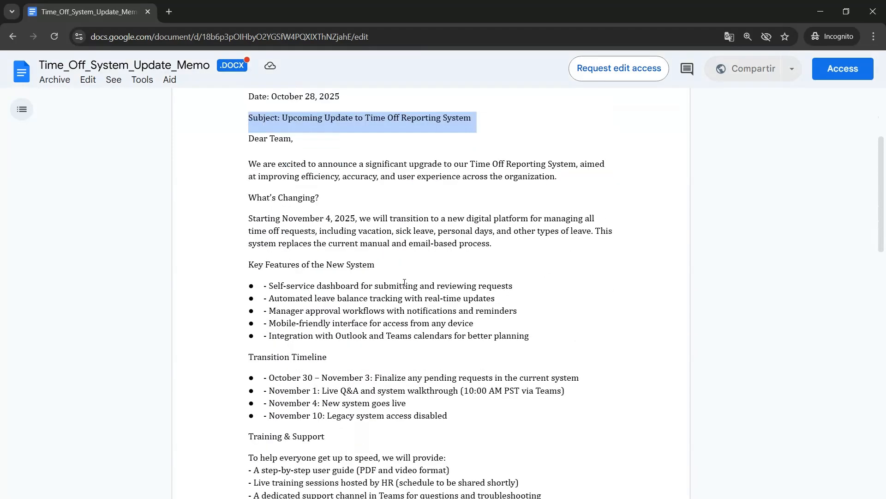
{"action": "scroll", "coordinate": [404, 282], "scroll_direction": "down", "scroll_amount": 6}
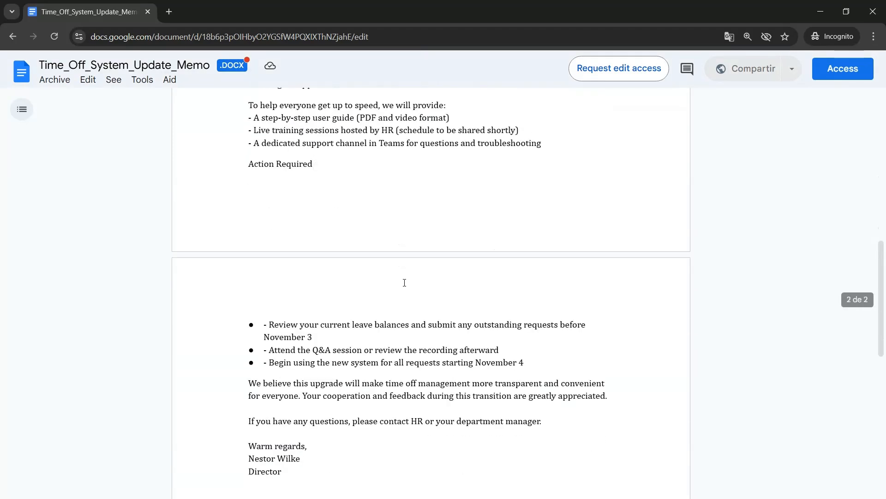
{"action": "scroll", "coordinate": [405, 283], "scroll_direction": "up", "scroll_amount": 12}
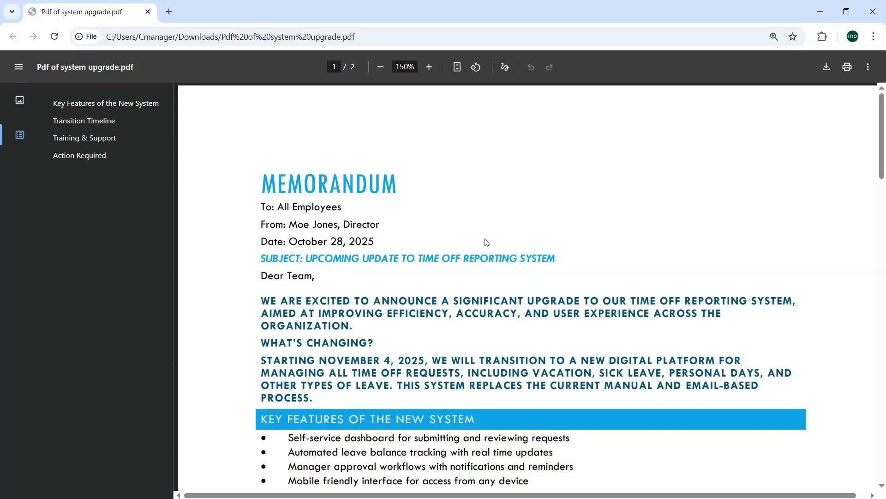
Examine both pages of the finished system upgrade PDF for its title, subject, section heading and bullet formatting.
{"action": "scroll", "coordinate": [400, 186], "scroll_direction": "down", "scroll_amount": 4}
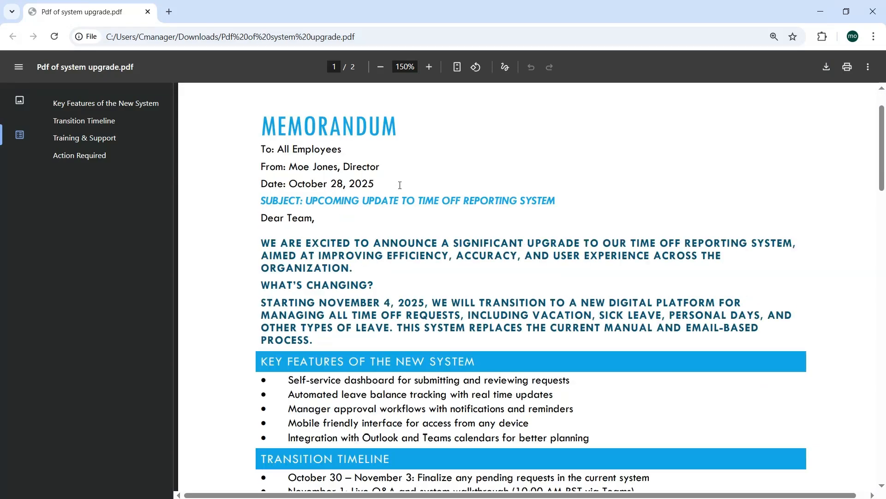
{"action": "scroll", "coordinate": [400, 185], "scroll_direction": "up", "scroll_amount": 4}
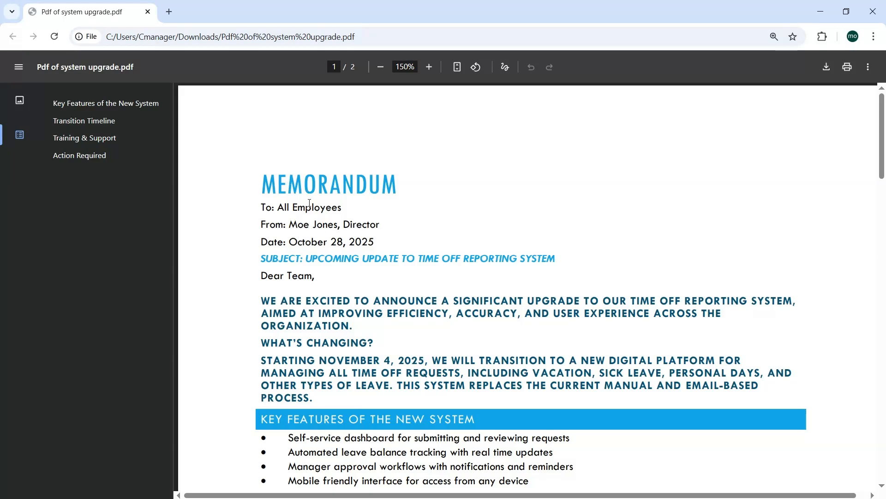
{"action": "scroll", "coordinate": [447, 385], "scroll_direction": "down", "scroll_amount": 5}
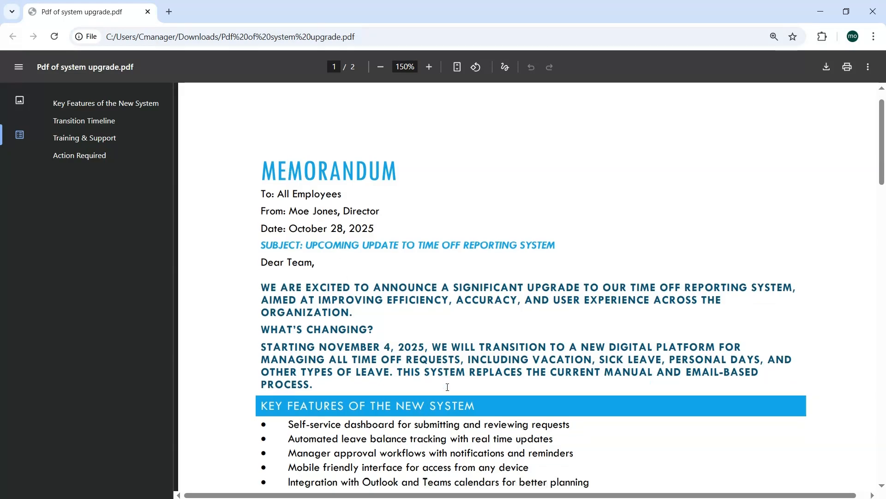
{"action": "scroll", "coordinate": [447, 389], "scroll_direction": "down", "scroll_amount": 3}
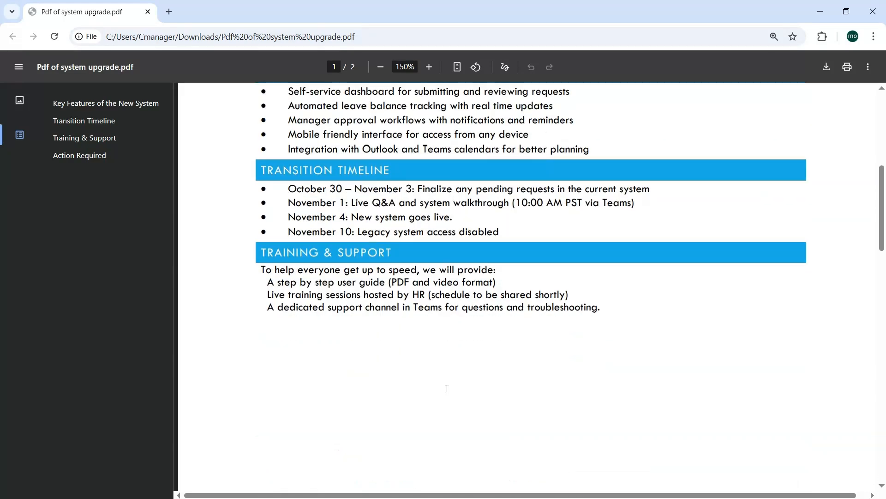
{"action": "scroll", "coordinate": [447, 388], "scroll_direction": "down", "scroll_amount": 10}
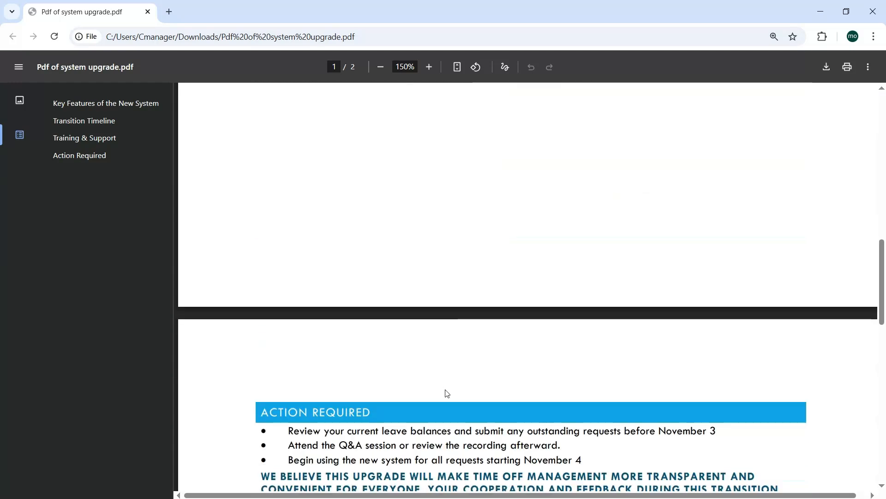
{"action": "scroll", "coordinate": [447, 394], "scroll_direction": "down", "scroll_amount": 2}
{"action": "scroll", "coordinate": [447, 394], "scroll_direction": "up", "scroll_amount": 12}
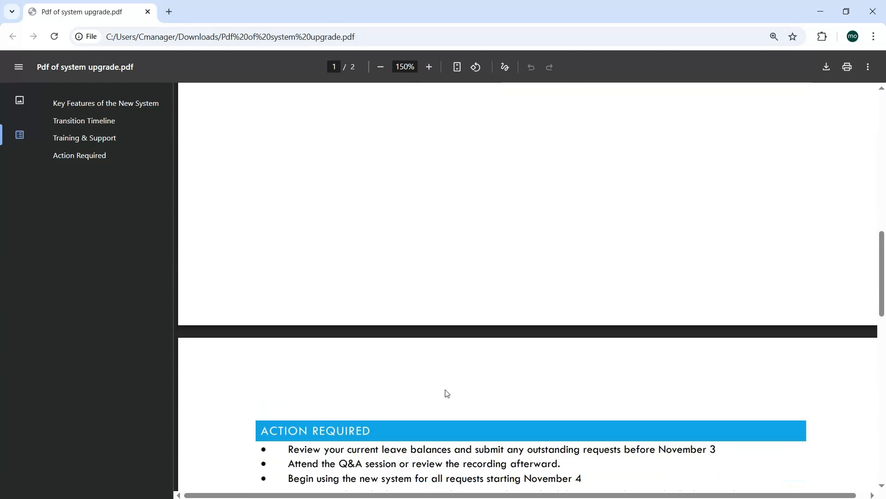
{"action": "scroll", "coordinate": [447, 393], "scroll_direction": "up", "scroll_amount": 5}
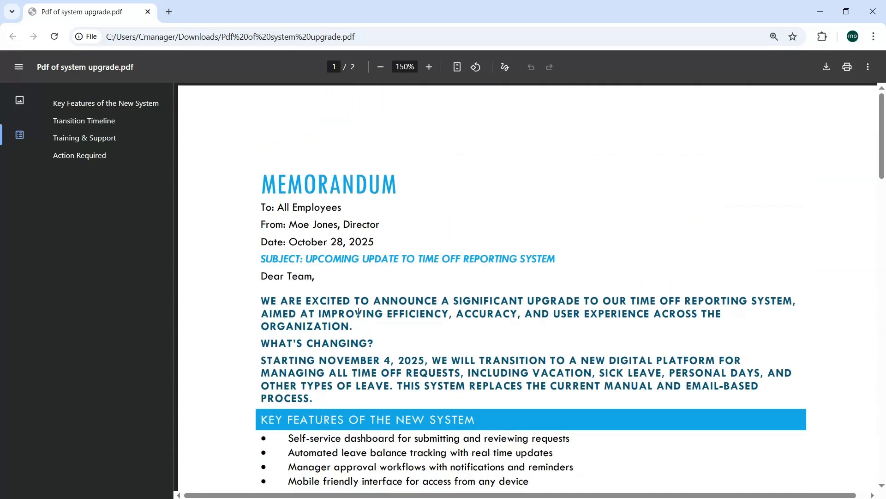
Check the PDF's outline links for Key Features of the New System, Transition Timeline and Action Required, and close the PDF.
{"action": "left_click", "coordinate": [103, 109]}
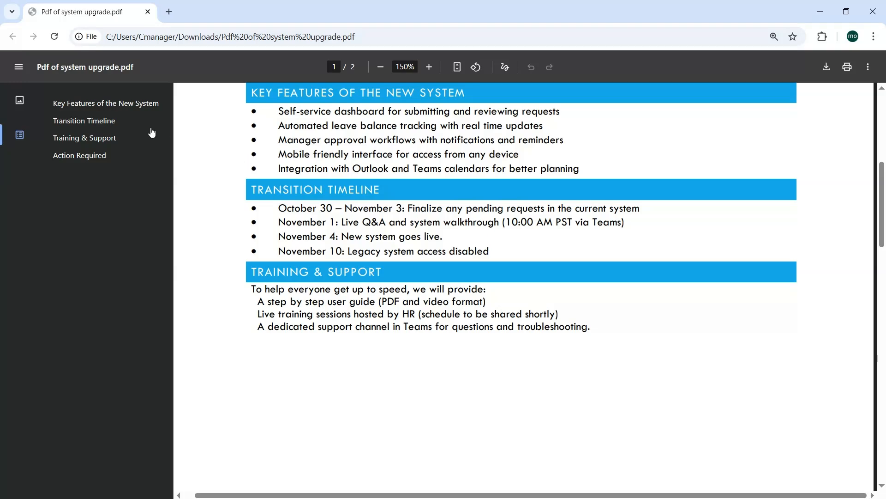
{"action": "left_click", "coordinate": [99, 121]}
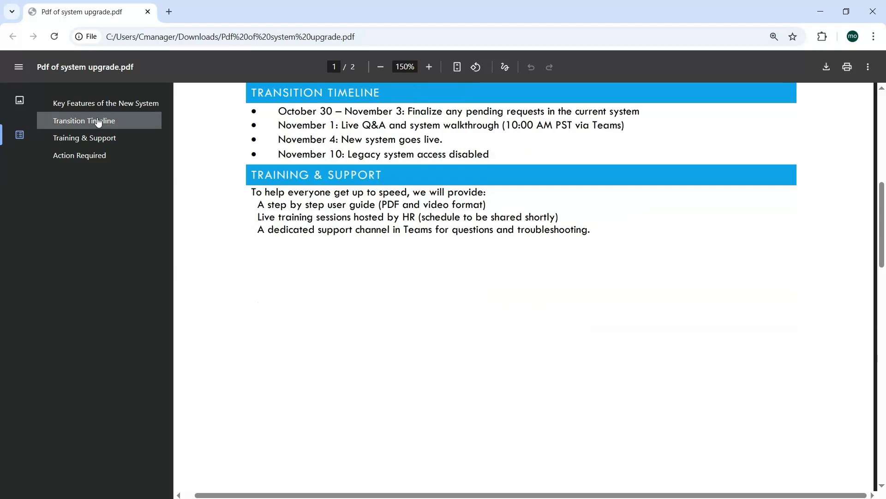
{"action": "scroll", "coordinate": [344, 274], "scroll_direction": "up", "scroll_amount": 10}
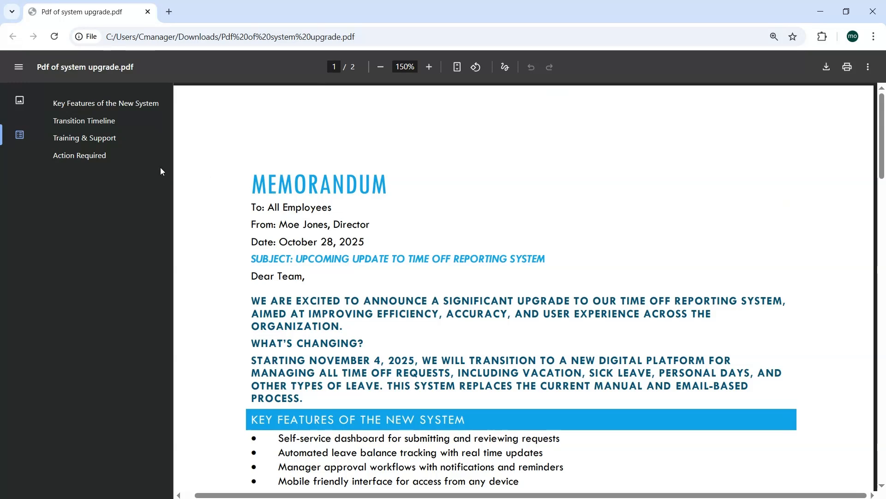
{"action": "left_click", "coordinate": [89, 157]}
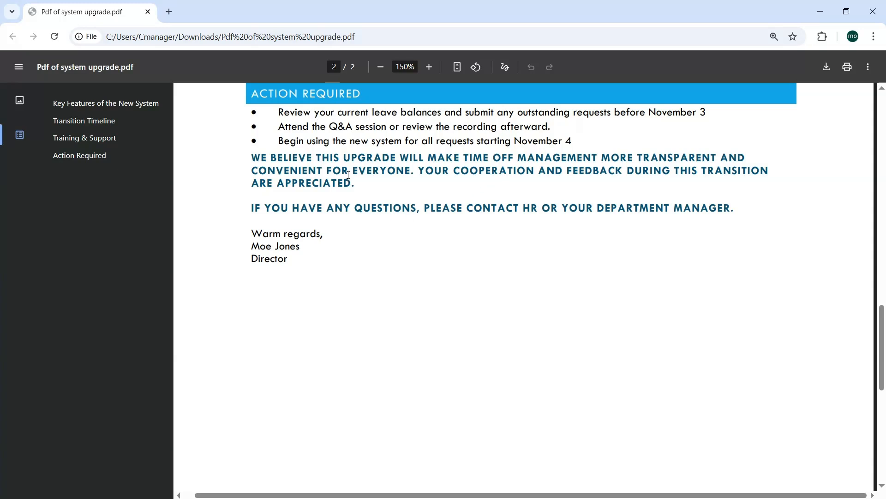
{"action": "left_click", "coordinate": [148, 12]}
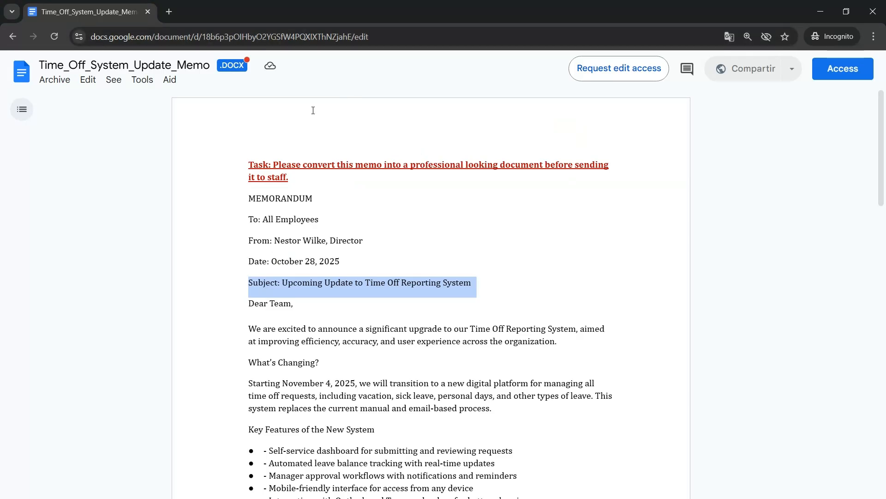
Download the memo as a Microsoft Word (.docx) file named Time_Off_System_Update_Memo (2) to Downloads and open it in Word.
{"action": "left_click", "coordinate": [55, 83]}
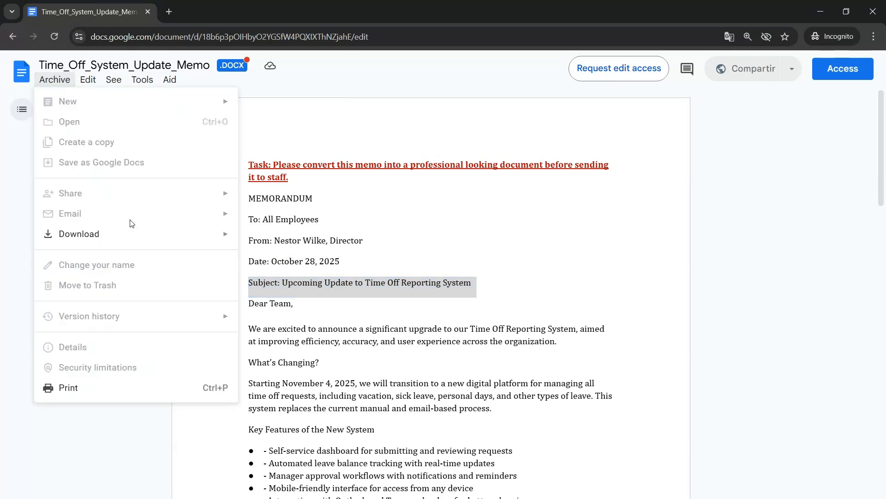
{"action": "mouse_move", "coordinate": [226, 239]}
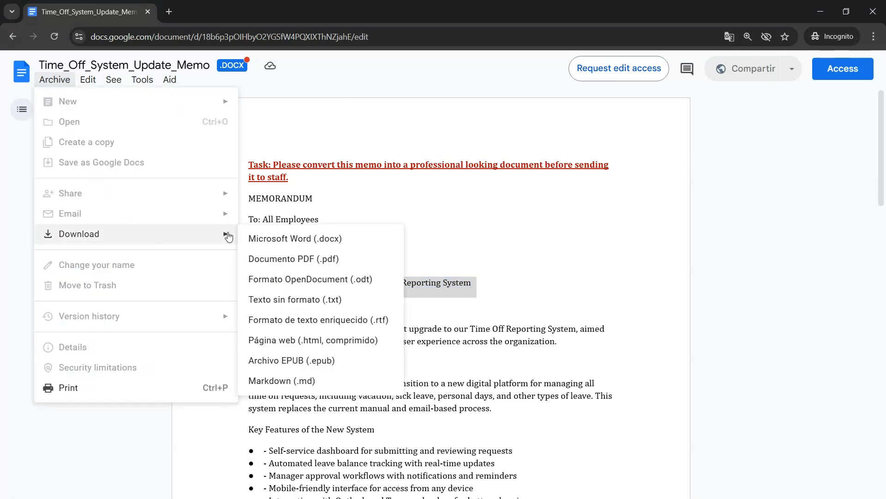
{"action": "left_click", "coordinate": [308, 240]}
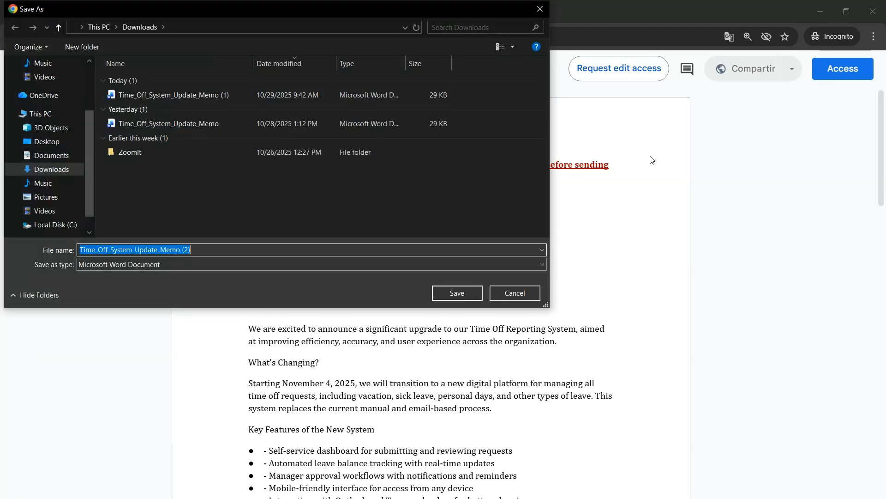
{"action": "left_click", "coordinate": [456, 289]}
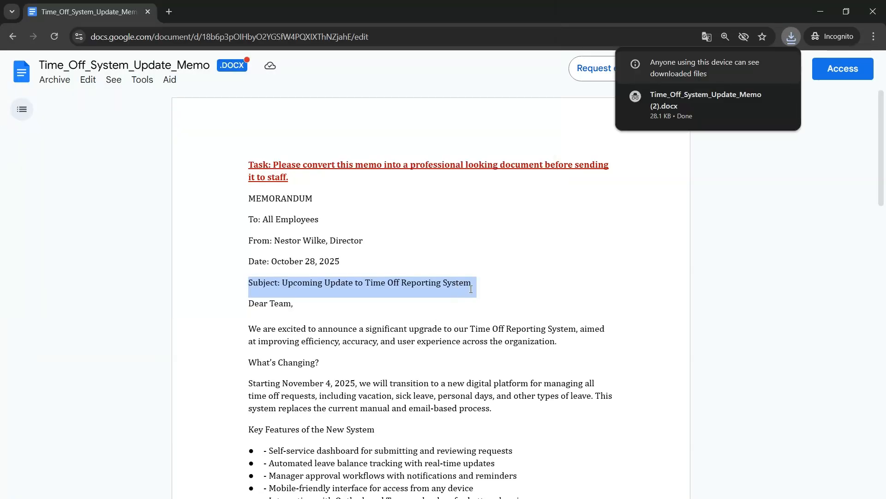
{"action": "left_click", "coordinate": [706, 102]}
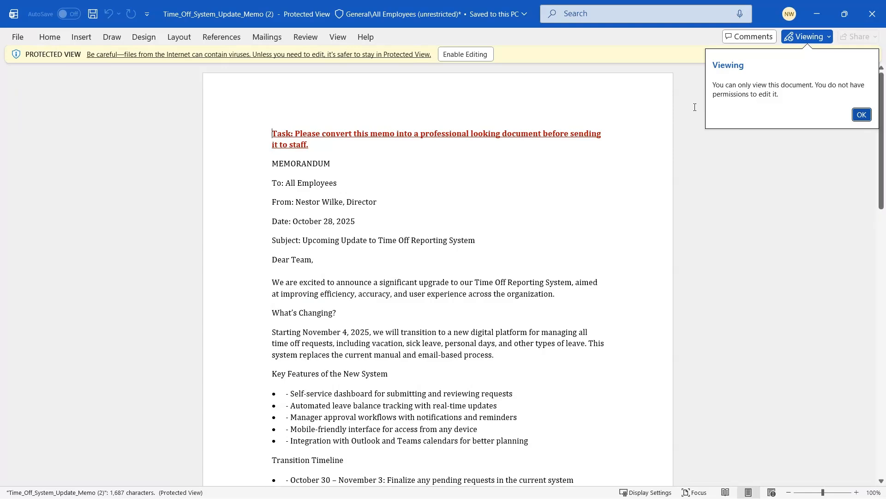
Enable editing for the protected memo and delete the red task instruction above MEMORANDUM.
{"action": "left_click", "coordinate": [472, 54]}
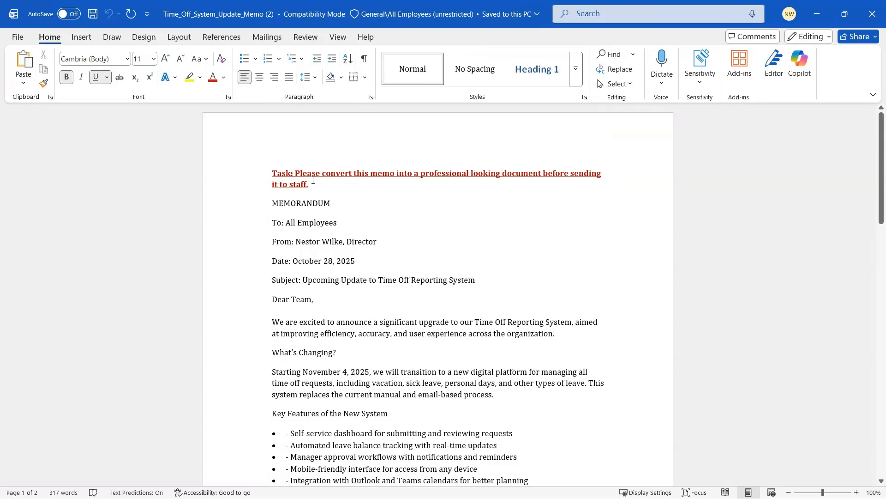
{"action": "left_click_drag", "start_coordinate": [304, 180], "coordinate": [270, 173]}
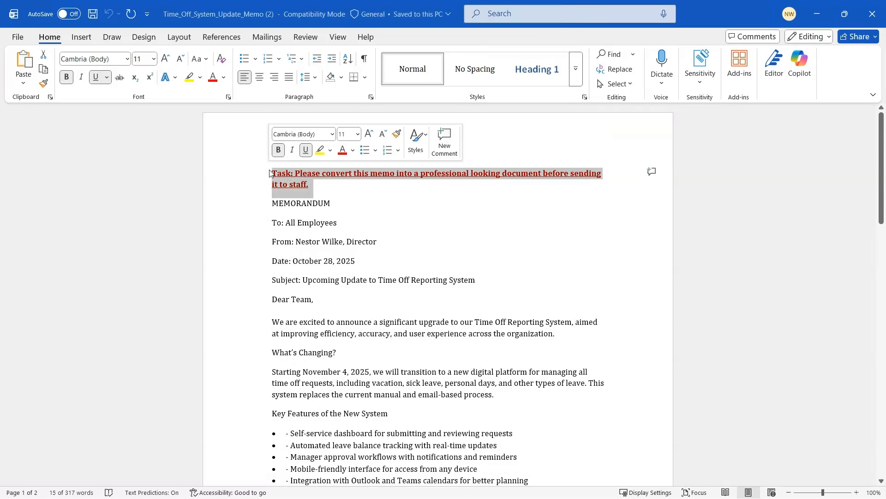
{"action": "key", "text": "Delete"}
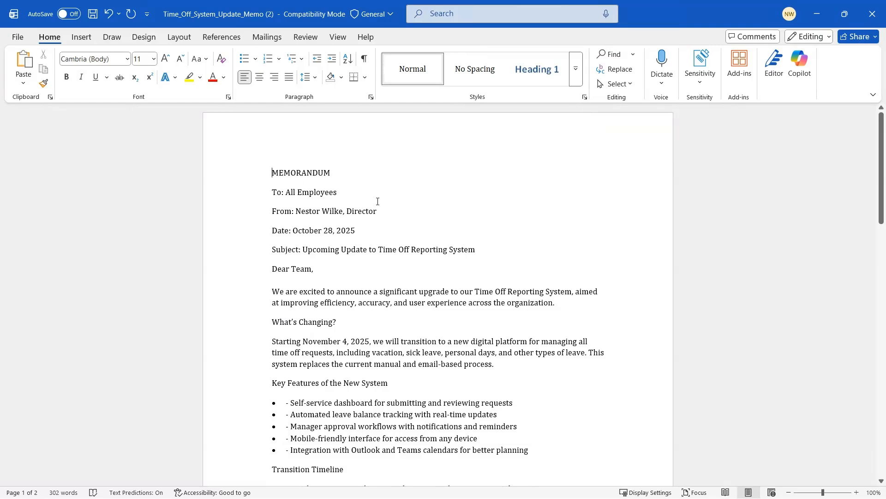
Apply the Title style to the MEMORANDUM line at the start of the memo.
{"action": "scroll", "coordinate": [377, 203], "scroll_direction": "down", "scroll_amount": 5}
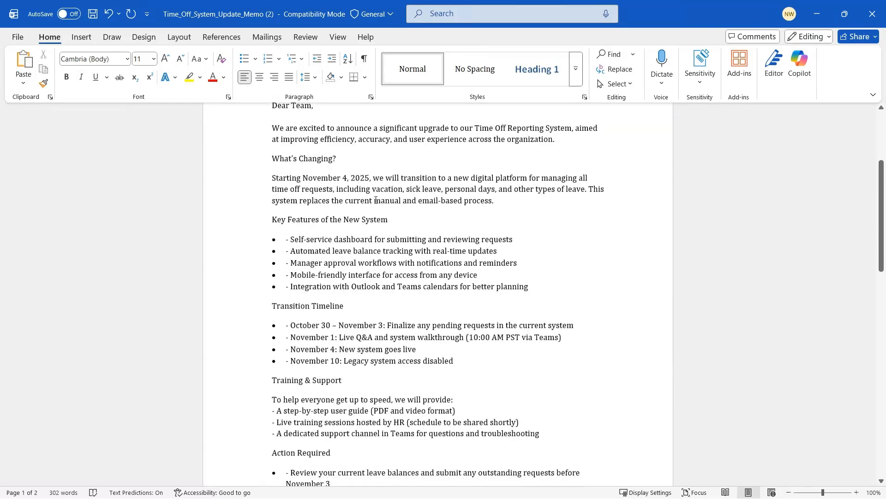
{"action": "scroll", "coordinate": [378, 198], "scroll_direction": "down", "scroll_amount": 8}
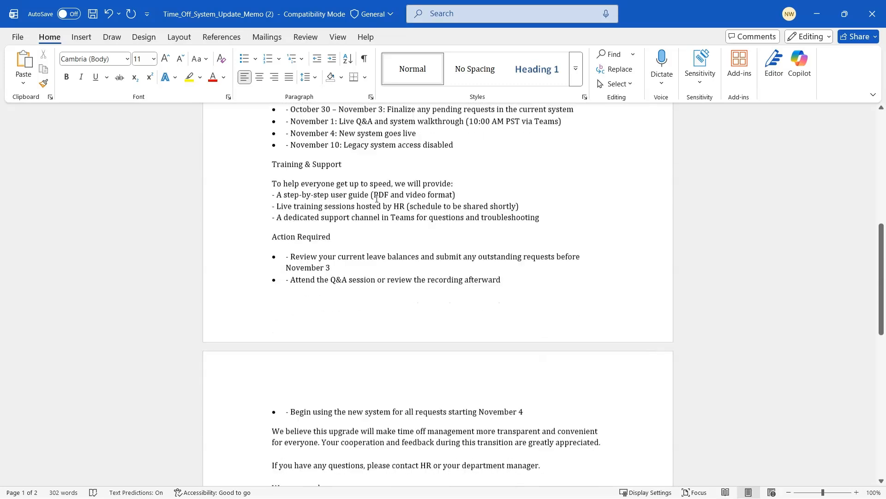
{"action": "scroll", "coordinate": [377, 199], "scroll_direction": "down", "scroll_amount": 3}
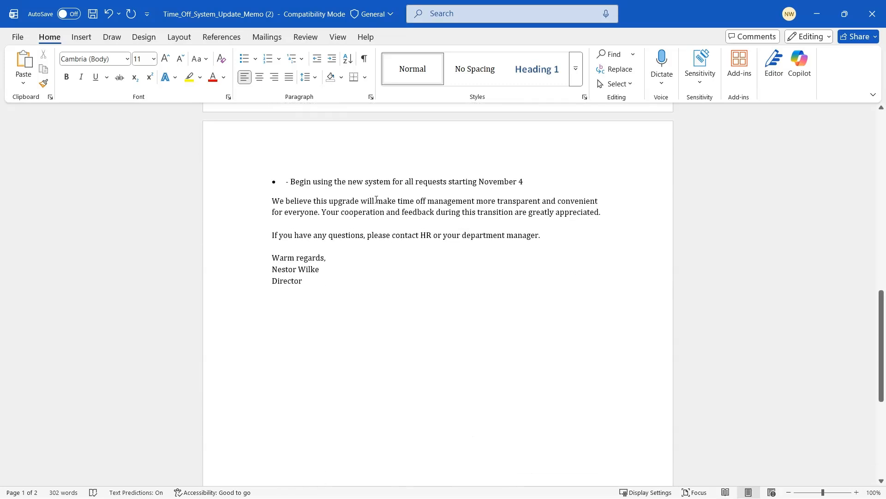
{"action": "scroll", "coordinate": [376, 200], "scroll_direction": "up", "scroll_amount": 11}
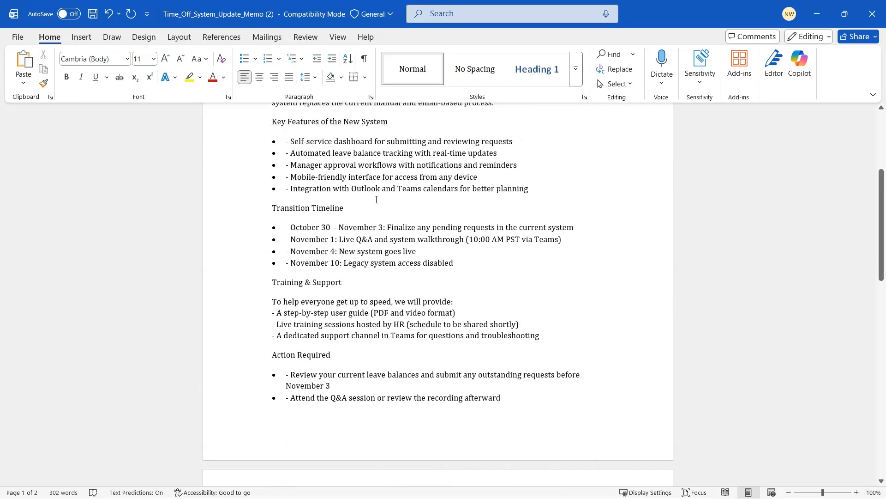
{"action": "scroll", "coordinate": [376, 199], "scroll_direction": "up", "scroll_amount": 4}
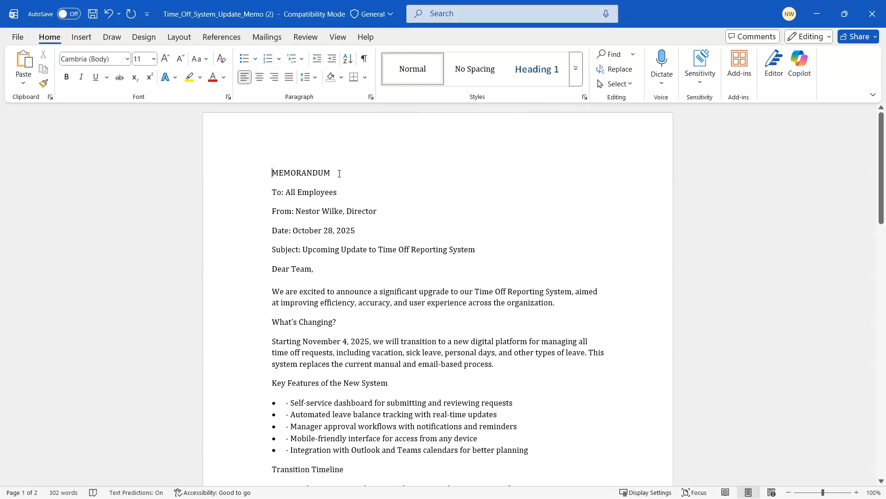
{"action": "double_click", "coordinate": [309, 173]}
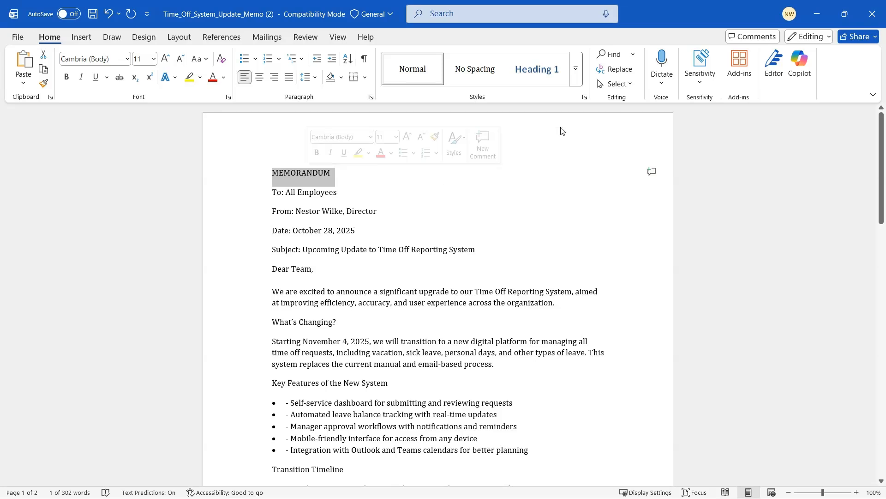
{"action": "left_click", "coordinate": [576, 76]}
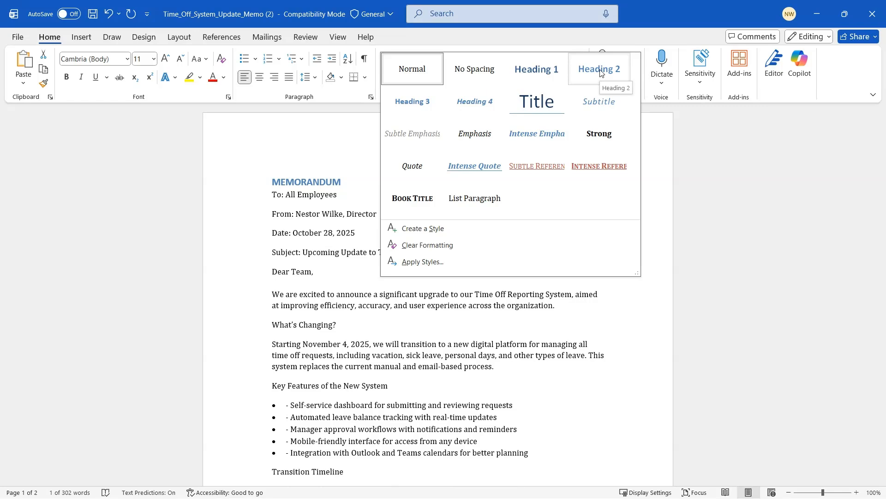
{"action": "left_click", "coordinate": [538, 109]}
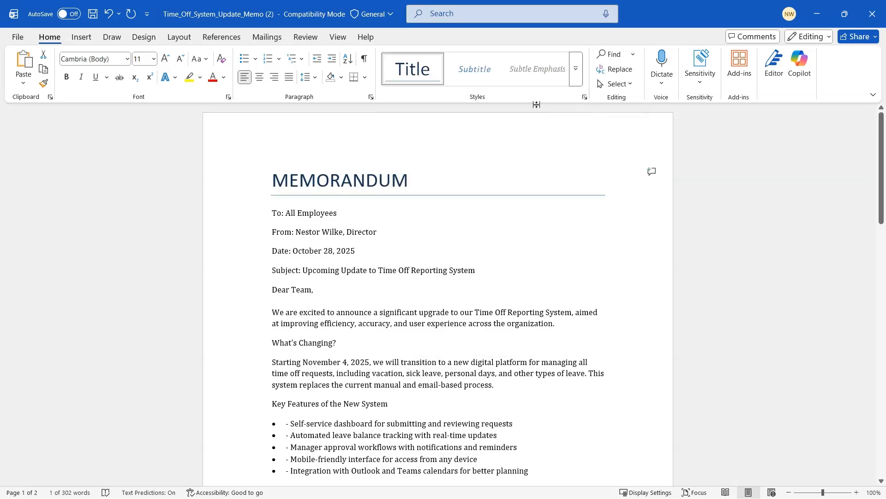
Preview the available text styles on the To line and the document style sets, including Lines (Simple), without applying any.
{"action": "left_click", "coordinate": [357, 215]}
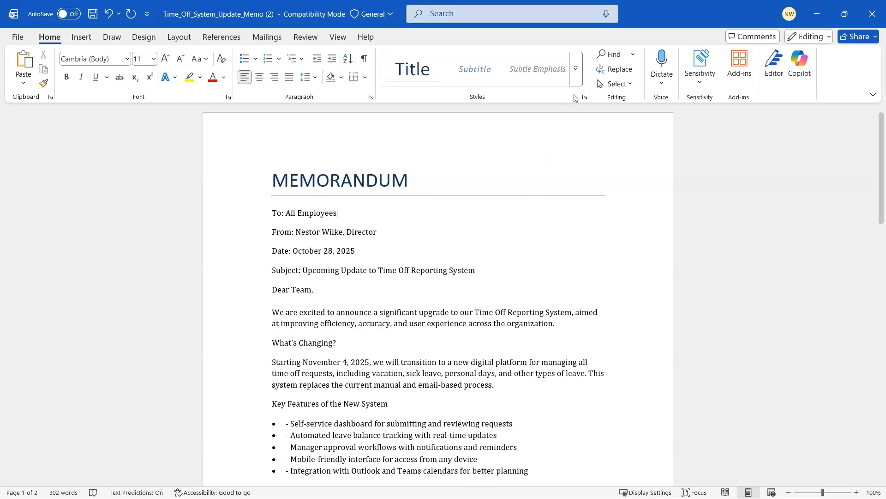
{"action": "left_click", "coordinate": [575, 78]}
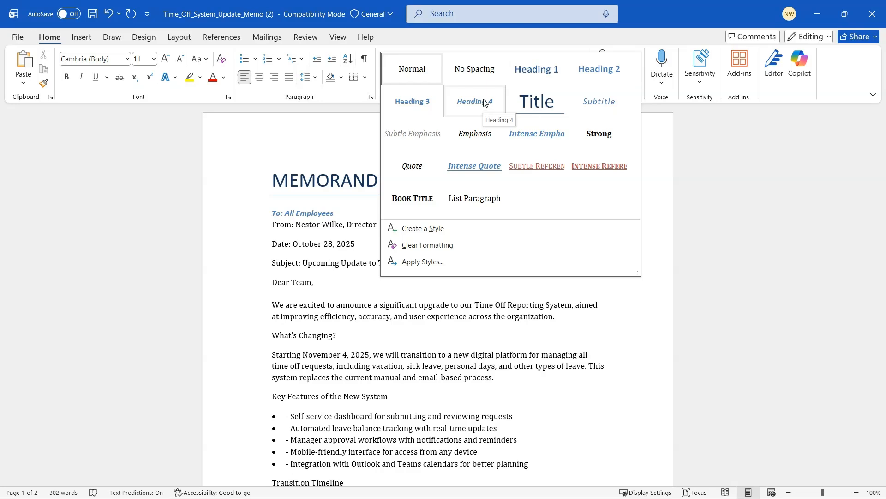
{"action": "left_click", "coordinate": [334, 242]}
{"action": "left_click", "coordinate": [149, 41]}
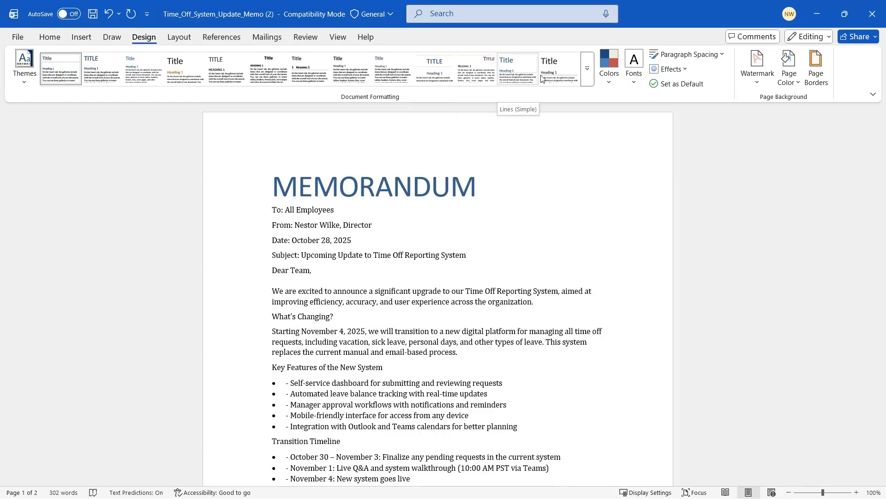
{"action": "left_click", "coordinate": [563, 76]}
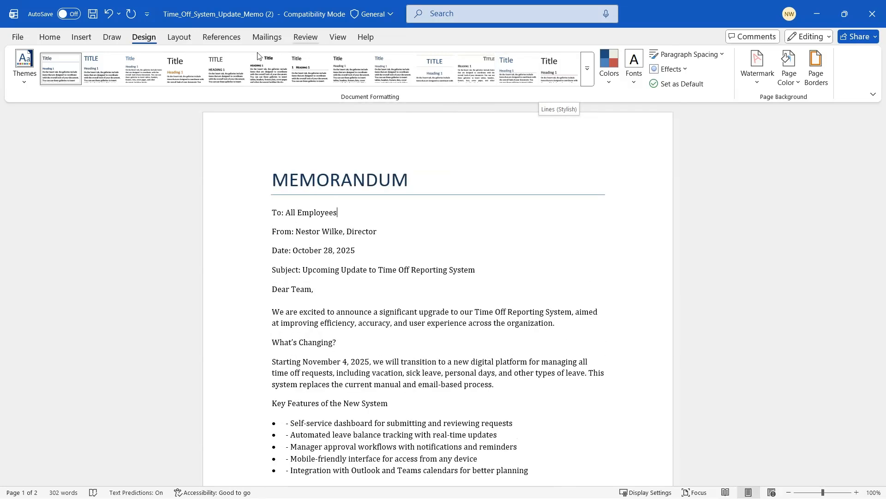
{"action": "left_click", "coordinate": [50, 38]}
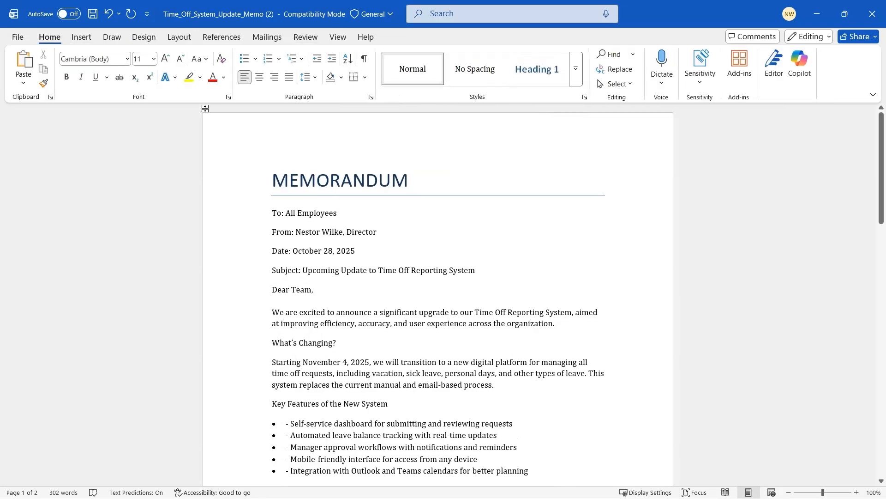
Examine the memo's section lines, from Key Features of the New System through Transition Timeline and Training & Support to Action Required.
{"action": "left_click", "coordinate": [857, 493]}
{"action": "left_click", "coordinate": [857, 493]}
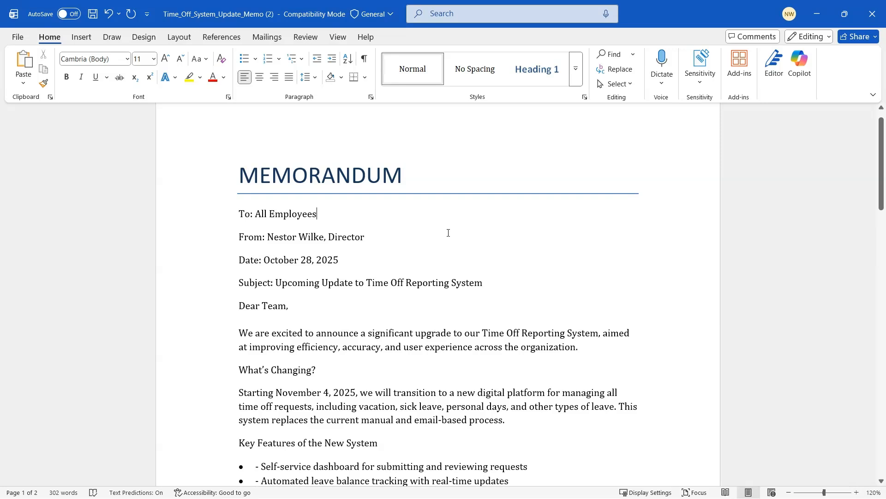
{"action": "scroll", "coordinate": [394, 212], "scroll_direction": "down", "scroll_amount": 1}
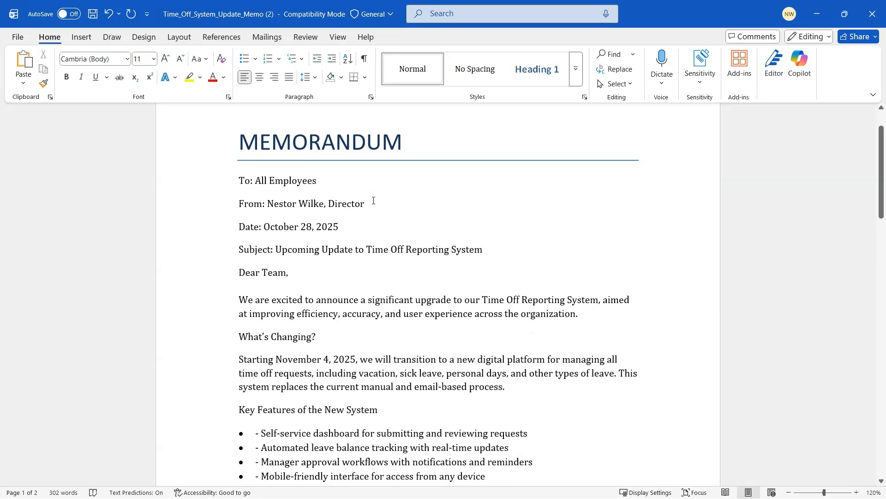
{"action": "scroll", "coordinate": [373, 200], "scroll_direction": "down", "scroll_amount": 2}
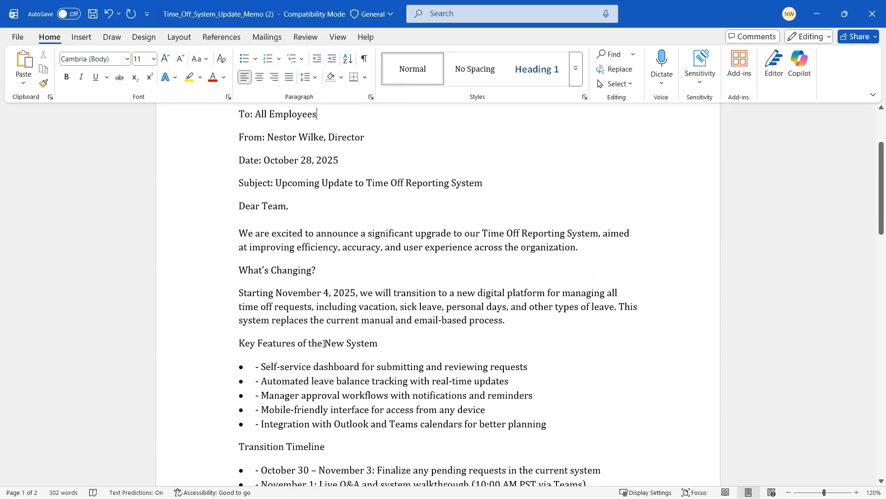
{"action": "triple_click", "coordinate": [351, 344]}
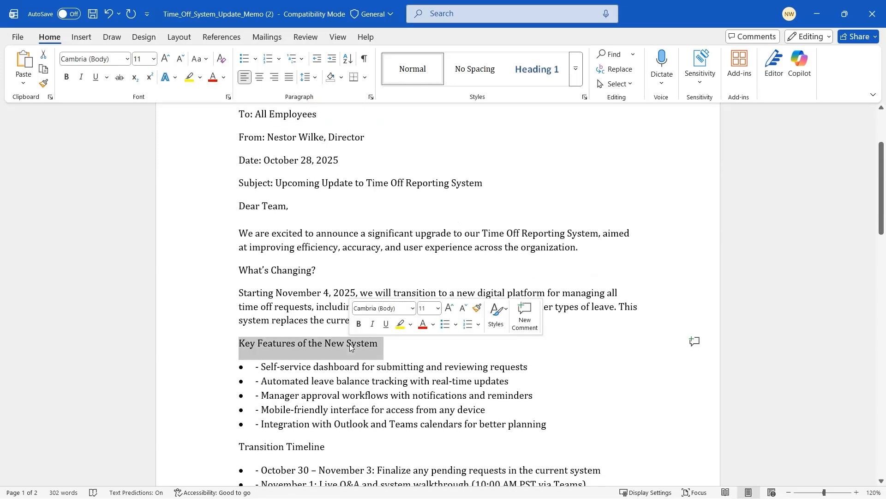
{"action": "scroll", "coordinate": [413, 350], "scroll_direction": "down", "scroll_amount": 4}
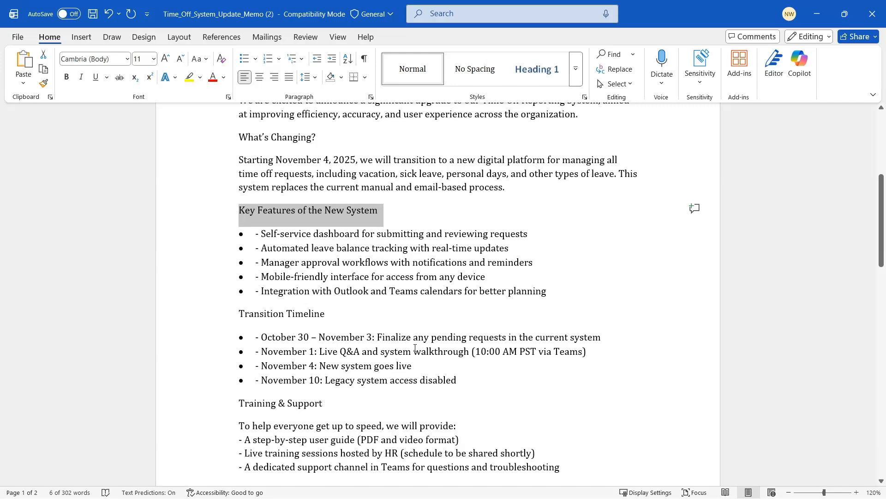
{"action": "triple_click", "coordinate": [297, 316]}
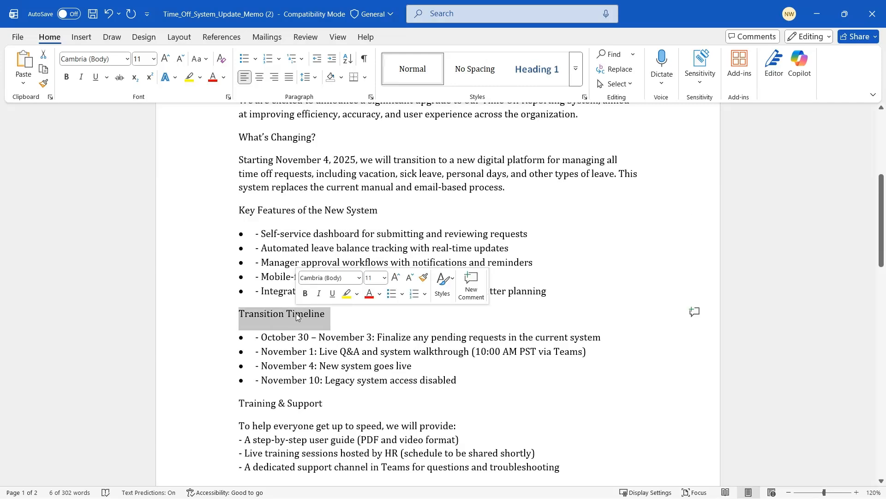
{"action": "triple_click", "coordinate": [295, 406]}
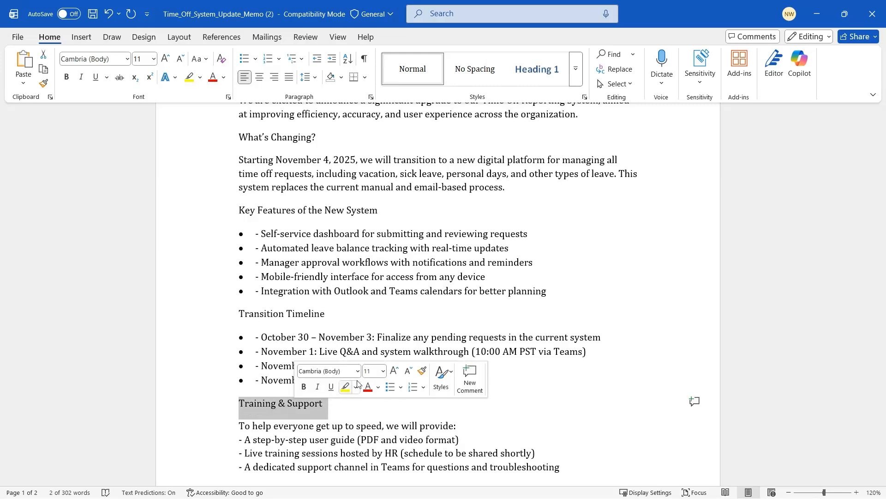
{"action": "scroll", "coordinate": [513, 375], "scroll_direction": "down", "scroll_amount": 2}
{"action": "scroll", "coordinate": [513, 374], "scroll_direction": "down", "scroll_amount": 3}
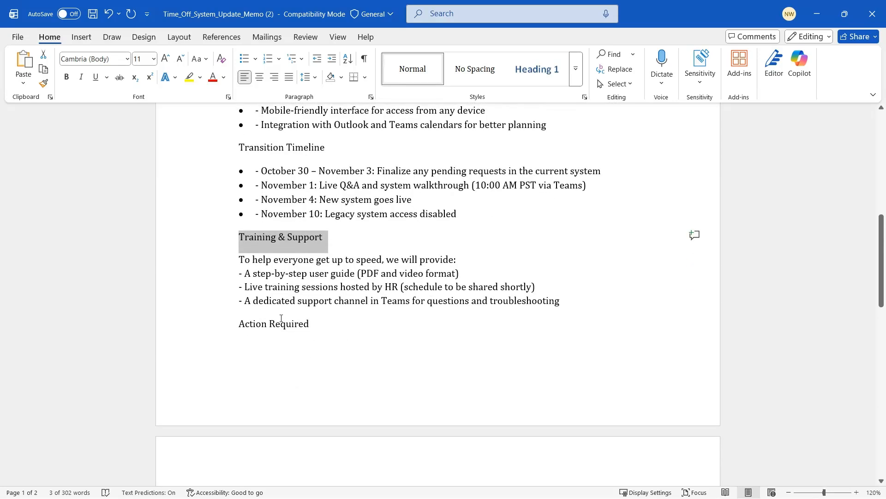
{"action": "scroll", "coordinate": [272, 319], "scroll_direction": "up", "scroll_amount": 3}
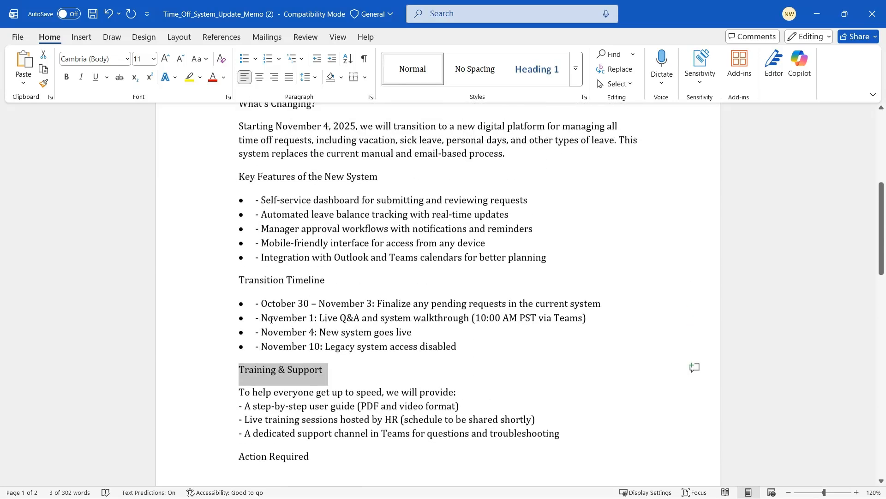
Apply the Heading 1 style to the Key Features of the New System and Transition Timeline lines.
{"action": "triple_click", "coordinate": [318, 178]}
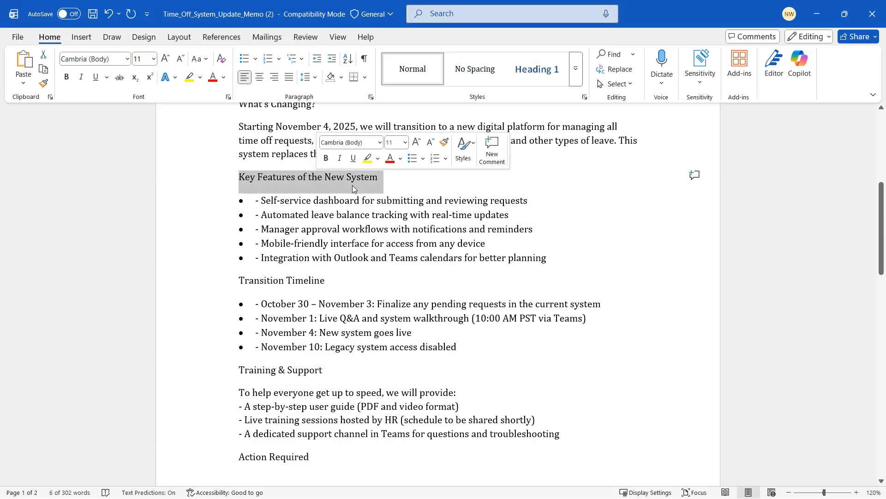
{"action": "left_click", "coordinate": [542, 71]}
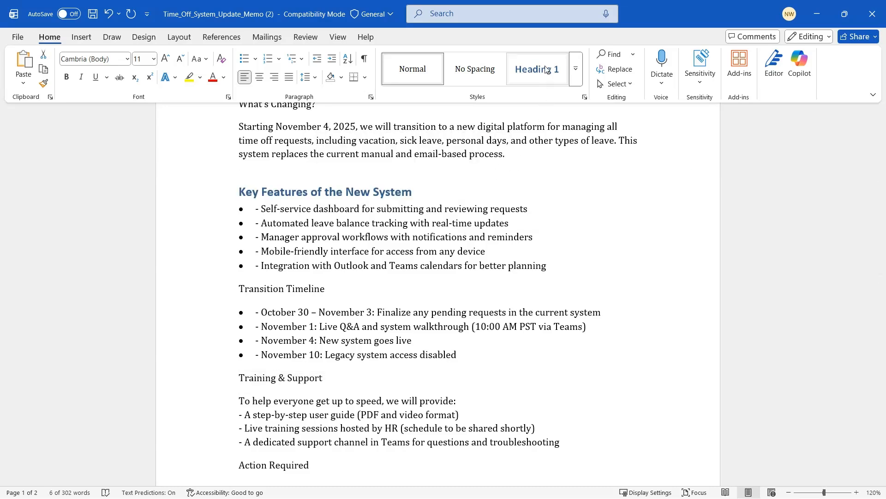
{"action": "left_click", "coordinate": [543, 72]}
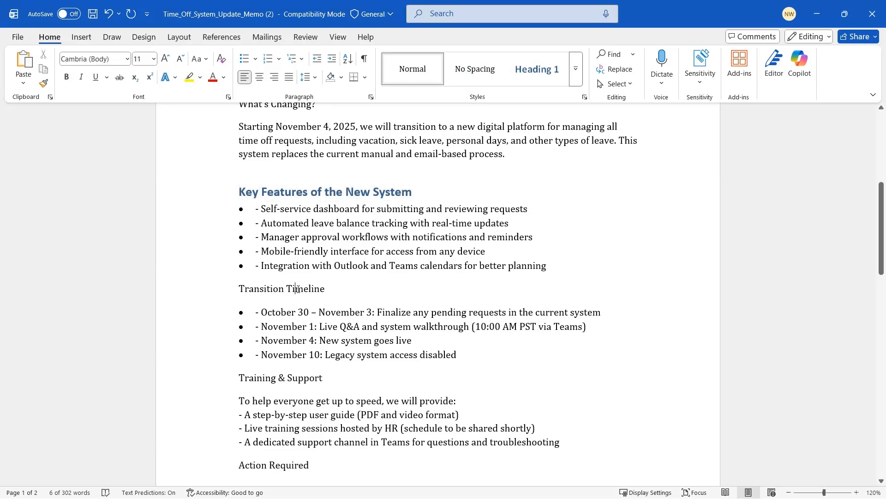
{"action": "triple_click", "coordinate": [297, 289]}
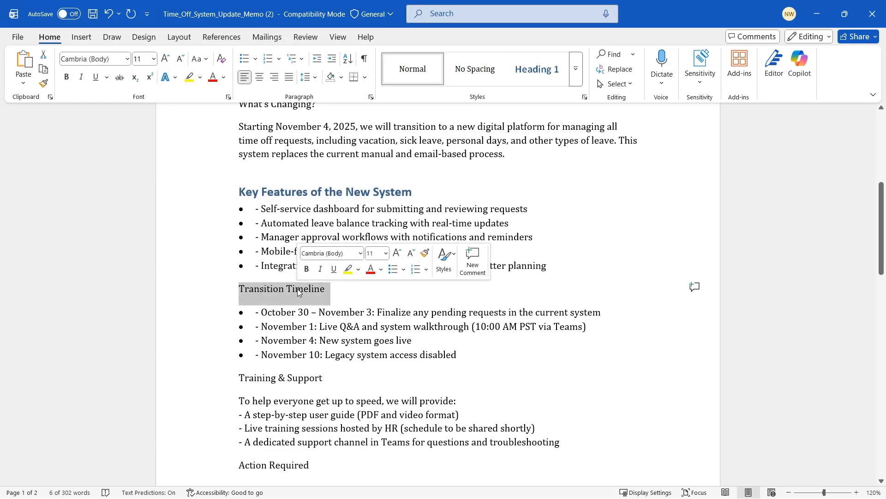
{"action": "left_click", "coordinate": [545, 70]}
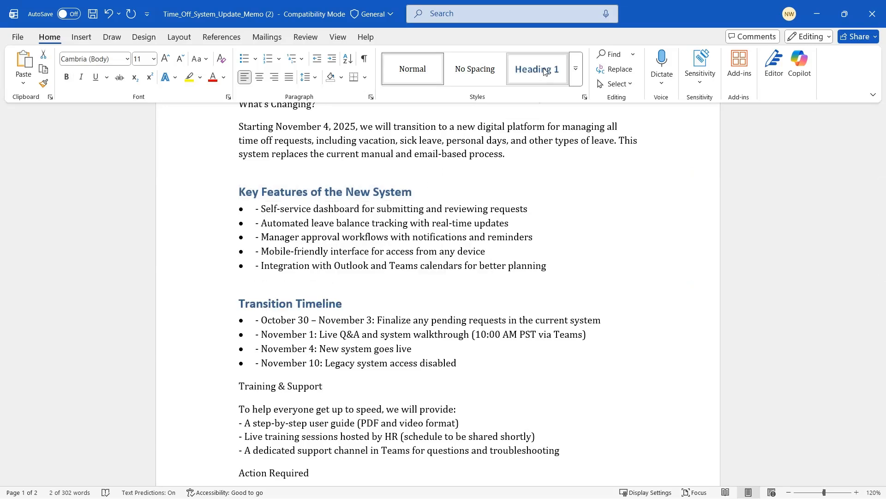
{"action": "left_click", "coordinate": [545, 70]}
Try copying the Transition Timeline heading's formatting to the Training & Support line with Format Painter, and undo the change.
{"action": "scroll", "coordinate": [393, 236], "scroll_direction": "up", "scroll_amount": 6}
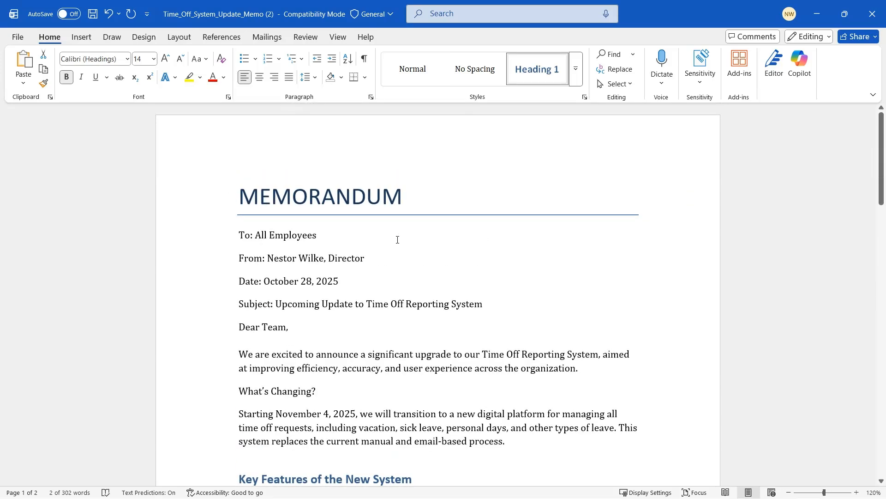
{"action": "scroll", "coordinate": [396, 237], "scroll_direction": "down", "scroll_amount": 2}
{"action": "scroll", "coordinate": [399, 239], "scroll_direction": "down", "scroll_amount": 4}
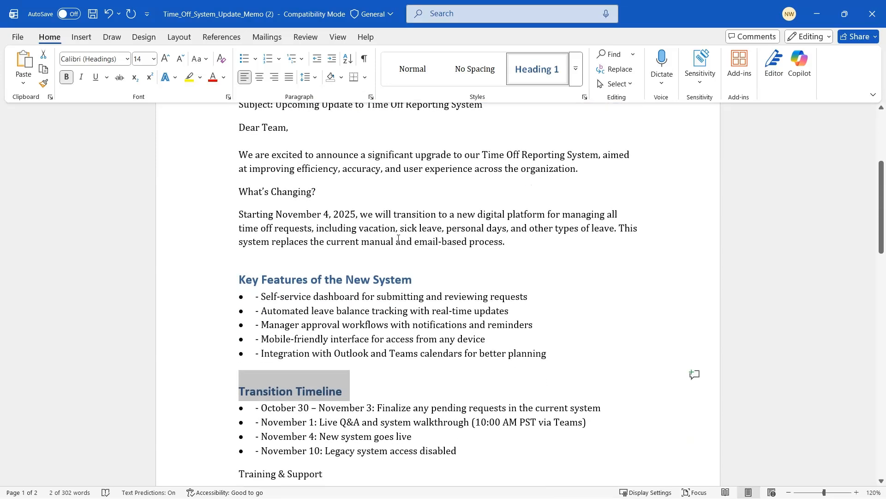
{"action": "scroll", "coordinate": [398, 238], "scroll_direction": "down", "scroll_amount": 3}
{"action": "scroll", "coordinate": [400, 241], "scroll_direction": "down", "scroll_amount": 1}
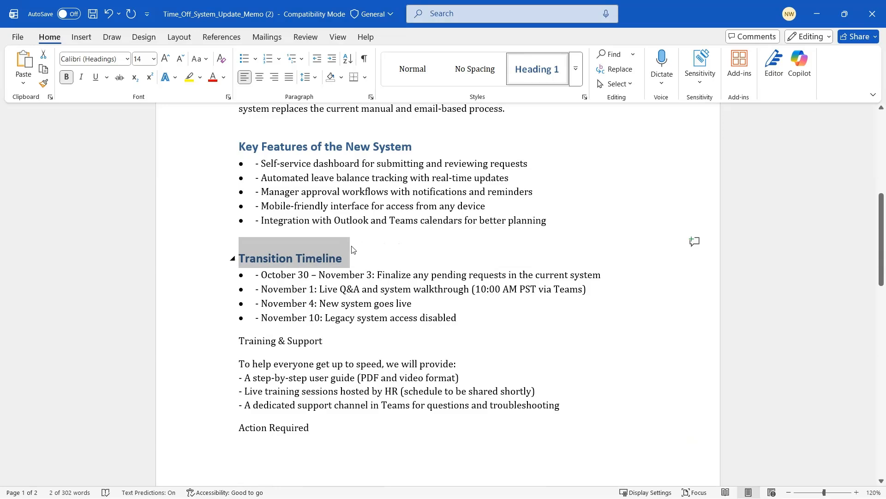
{"action": "triple_click", "coordinate": [313, 341]}
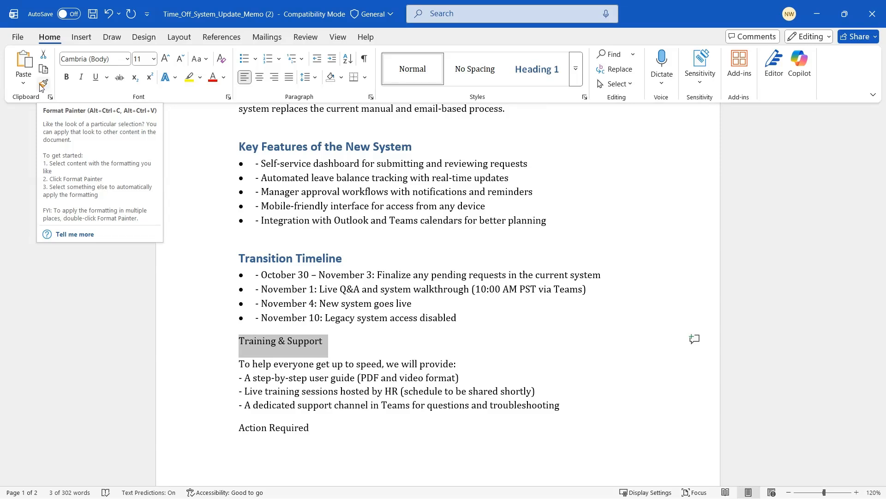
{"action": "triple_click", "coordinate": [323, 260]}
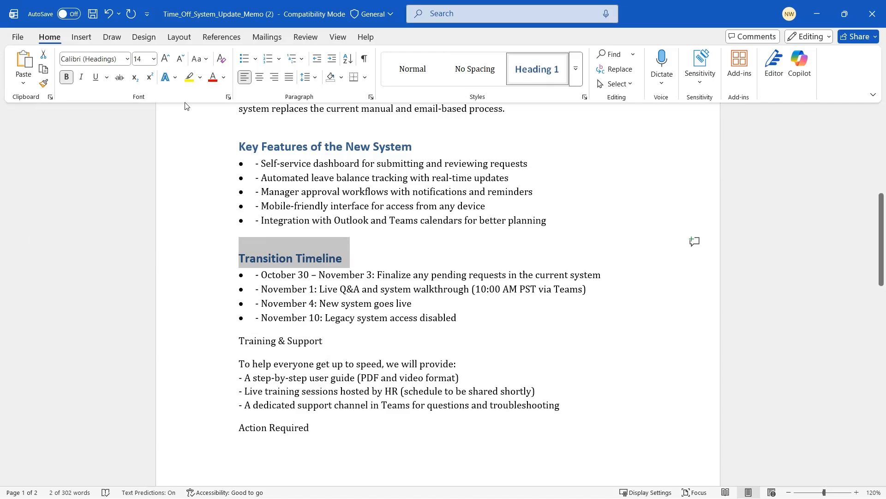
{"action": "left_click", "coordinate": [45, 86]}
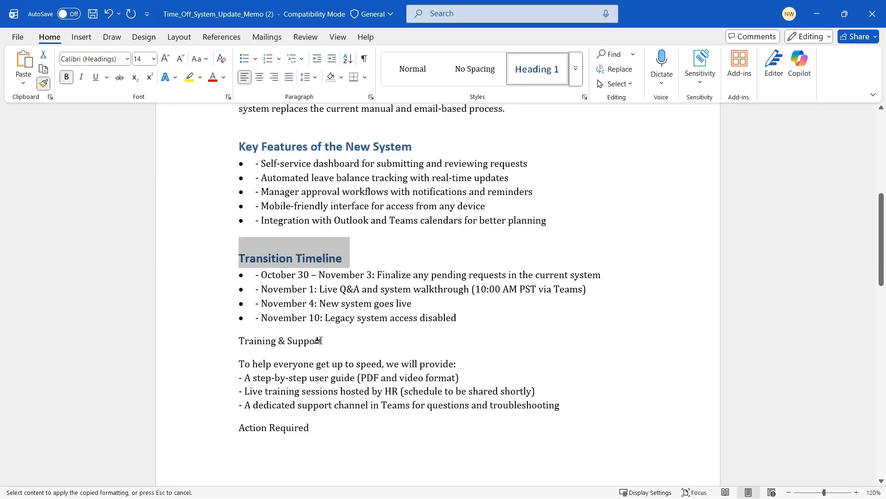
{"action": "left_click_drag", "start_coordinate": [322, 342], "coordinate": [239, 341]}
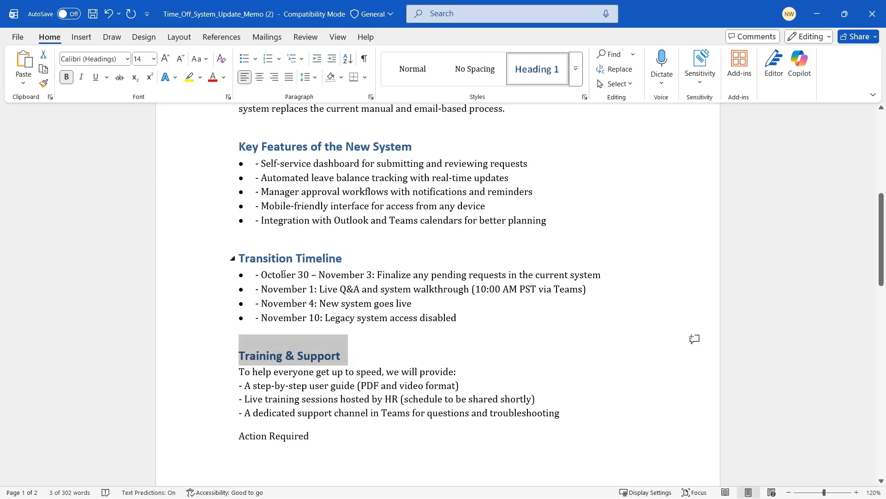
{"action": "left_click", "coordinate": [43, 84]}
{"action": "left_click", "coordinate": [109, 14]}
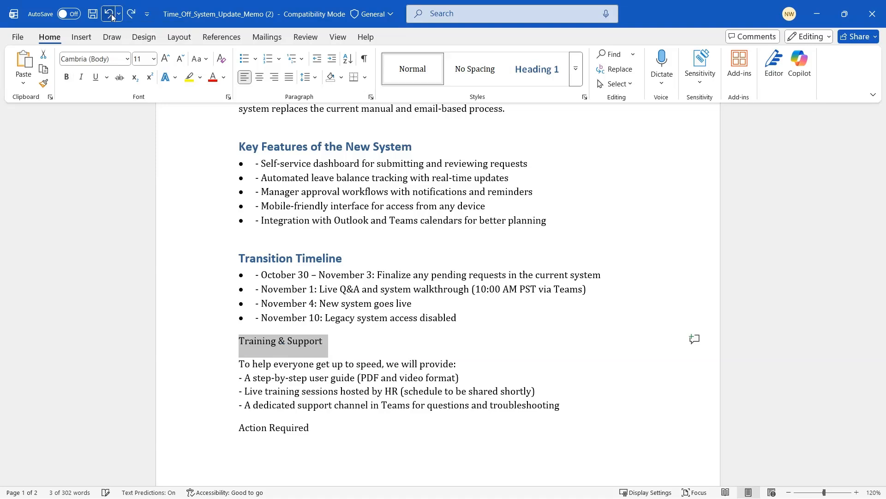
Copy the Transition Timeline heading's formatting to both the Training & Support and Action Required lines with Format Painter kept active.
{"action": "triple_click", "coordinate": [289, 256]}
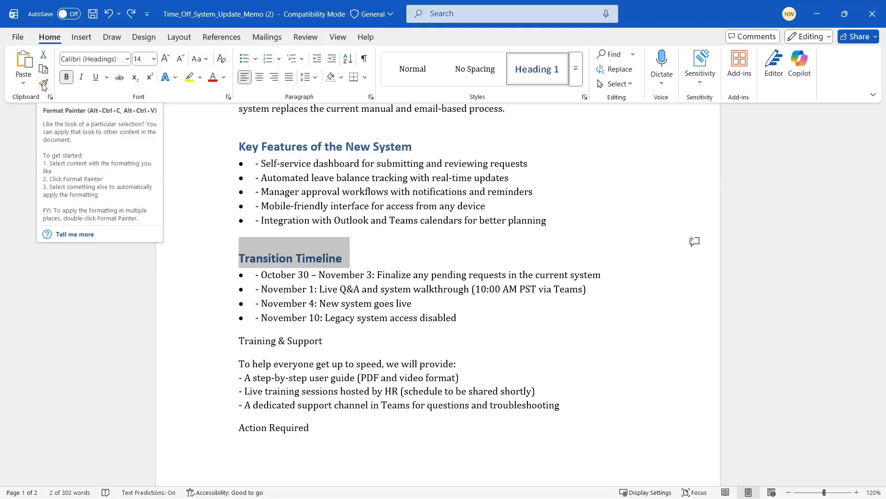
{"action": "left_click", "coordinate": [44, 84]}
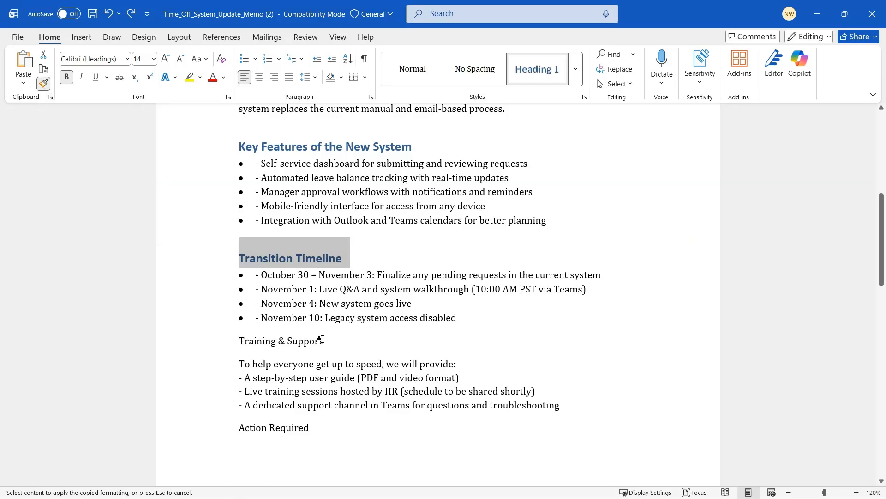
{"action": "left_click_drag", "start_coordinate": [325, 344], "coordinate": [255, 336]}
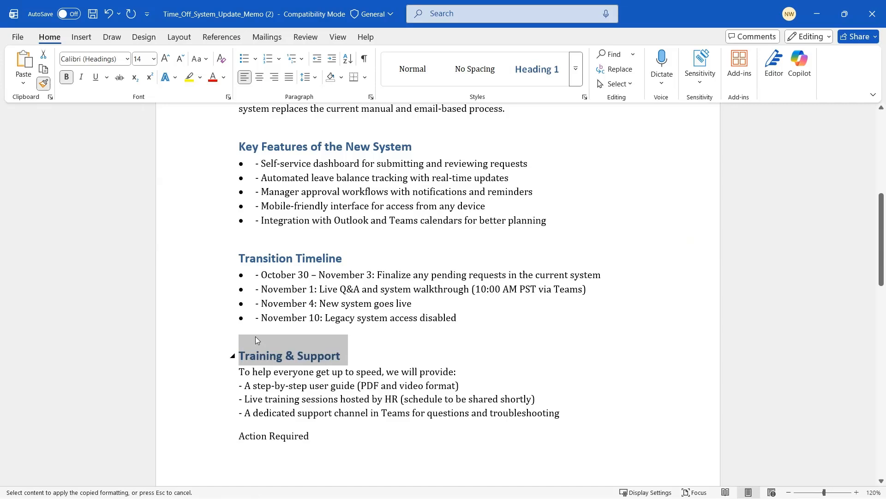
{"action": "left_click_drag", "start_coordinate": [311, 440], "coordinate": [236, 438]}
{"action": "scroll", "coordinate": [348, 429], "scroll_direction": "down", "scroll_amount": 6}
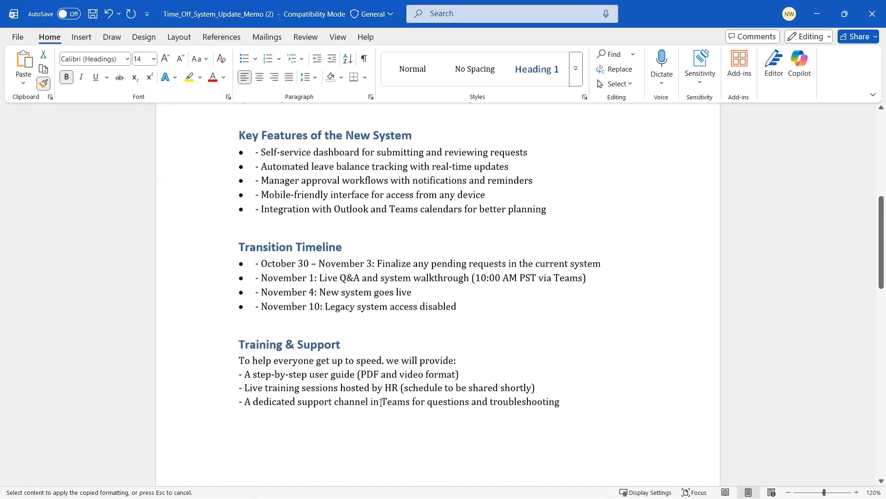
{"action": "scroll", "coordinate": [377, 403], "scroll_direction": "down", "scroll_amount": 2}
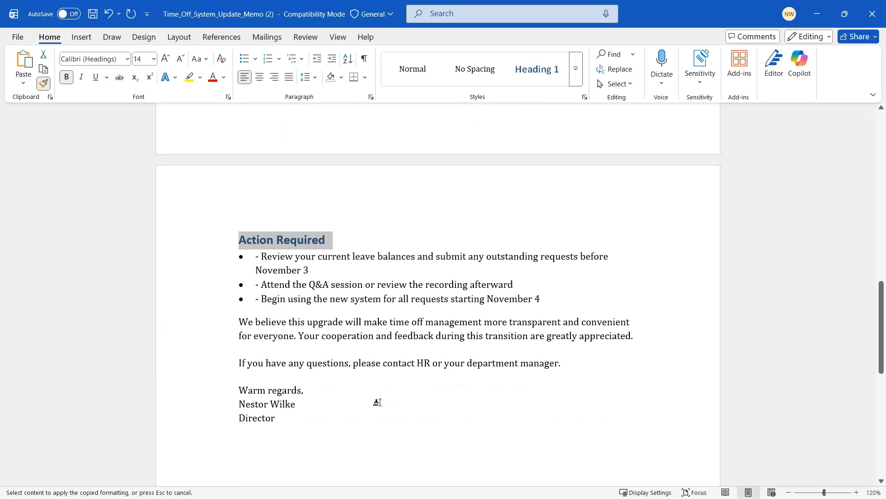
{"action": "scroll", "coordinate": [378, 404], "scroll_direction": "up", "scroll_amount": 3}
{"action": "scroll", "coordinate": [380, 406], "scroll_direction": "up", "scroll_amount": 6}
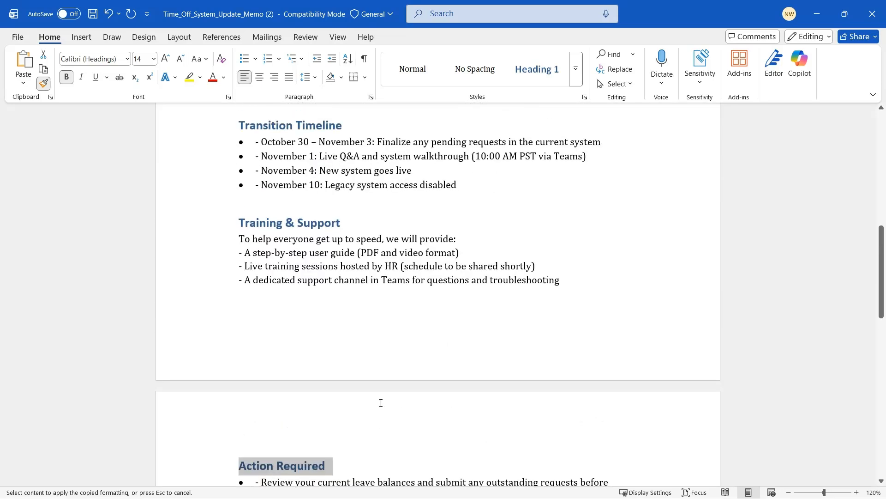
{"action": "scroll", "coordinate": [378, 402], "scroll_direction": "up", "scroll_amount": 4}
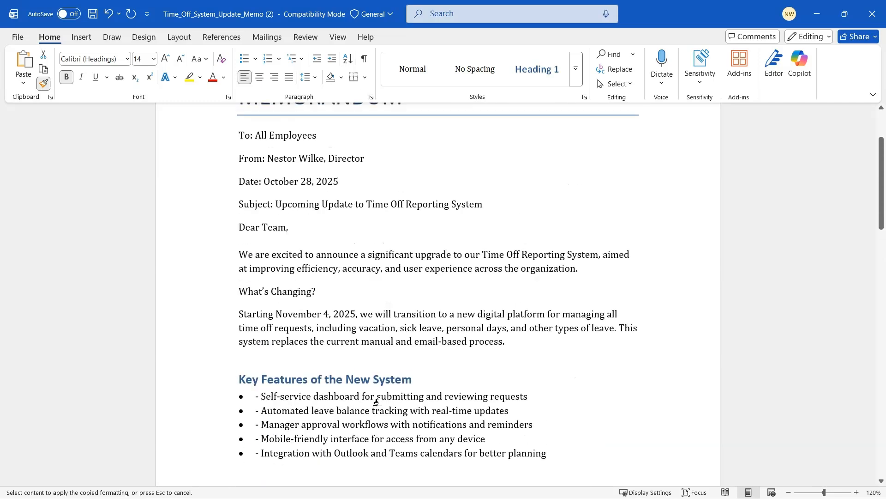
{"action": "scroll", "coordinate": [377, 402], "scroll_direction": "up", "scroll_amount": 2}
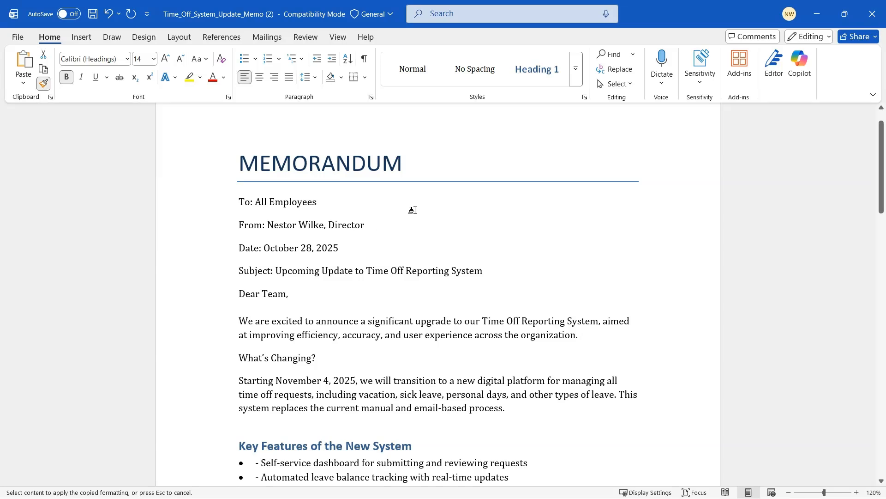
Turn off Format Painter and apply the Intense Emphasis style to the text from Dear Team through the paragraph under What's Changing?
{"action": "key", "text": "Escape"}
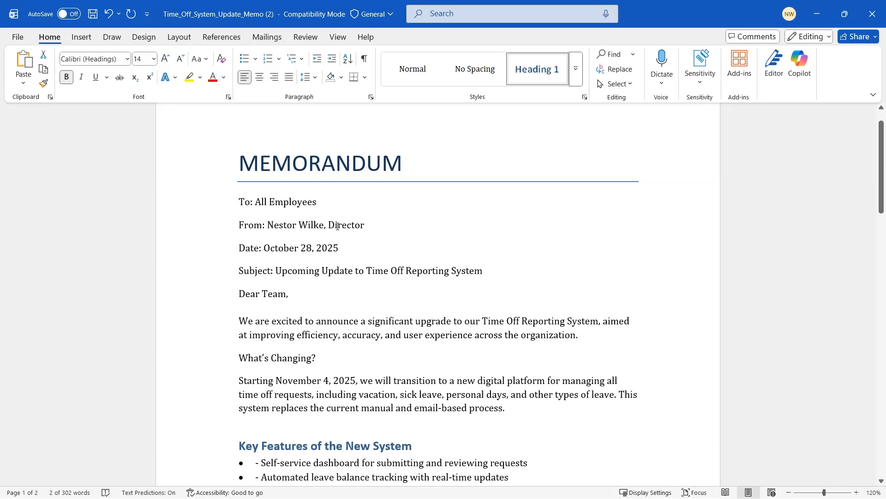
{"action": "scroll", "coordinate": [338, 226], "scroll_direction": "up", "scroll_amount": 1}
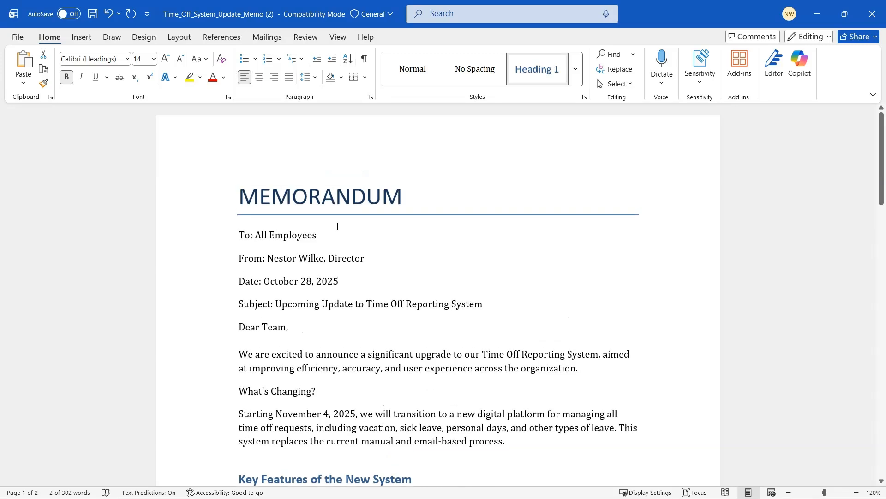
{"action": "scroll", "coordinate": [338, 226], "scroll_direction": "down", "scroll_amount": 2}
{"action": "scroll", "coordinate": [338, 225], "scroll_direction": "up", "scroll_amount": 2}
{"action": "scroll", "coordinate": [337, 226], "scroll_direction": "down", "scroll_amount": 3}
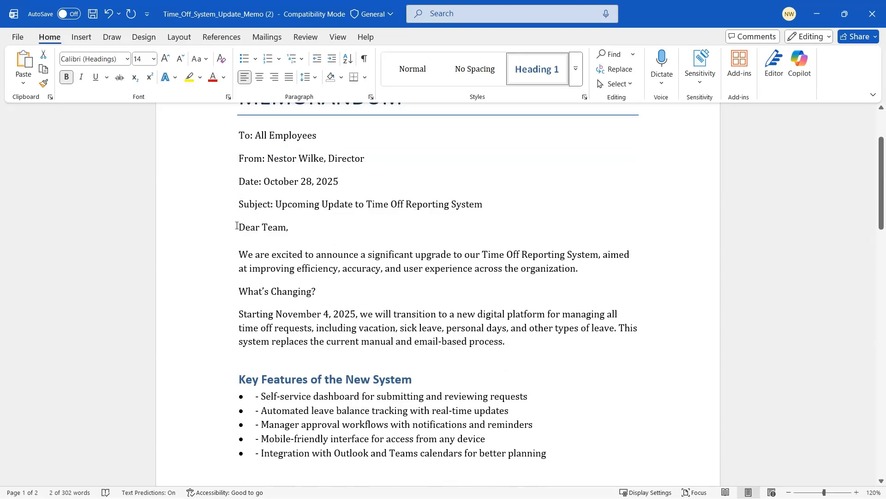
{"action": "left_click_drag", "start_coordinate": [237, 226], "coordinate": [505, 339]}
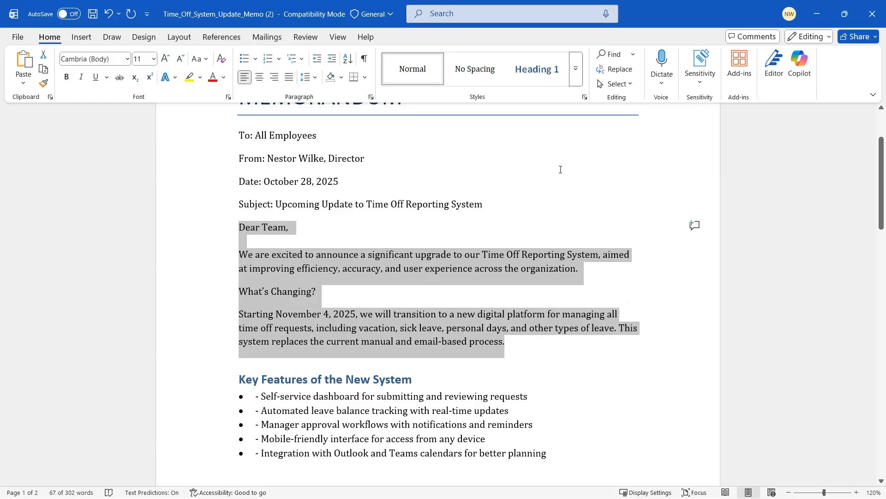
{"action": "left_click", "coordinate": [577, 74]}
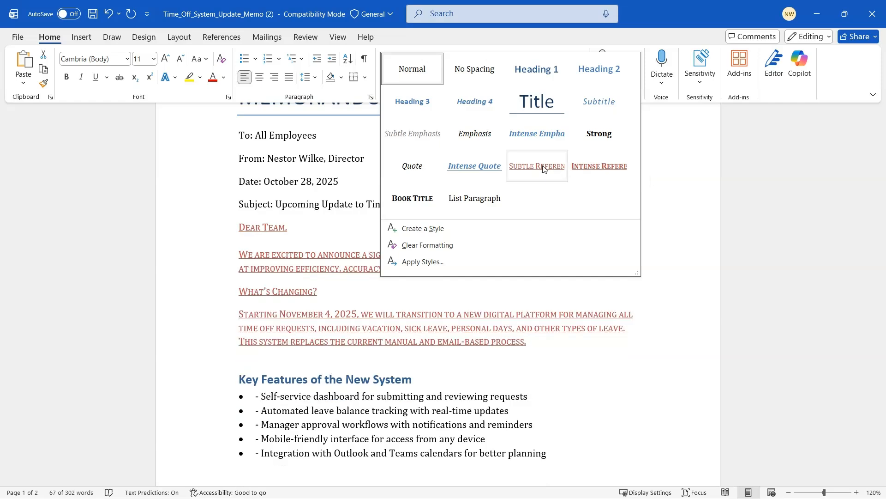
{"action": "left_click", "coordinate": [545, 140]}
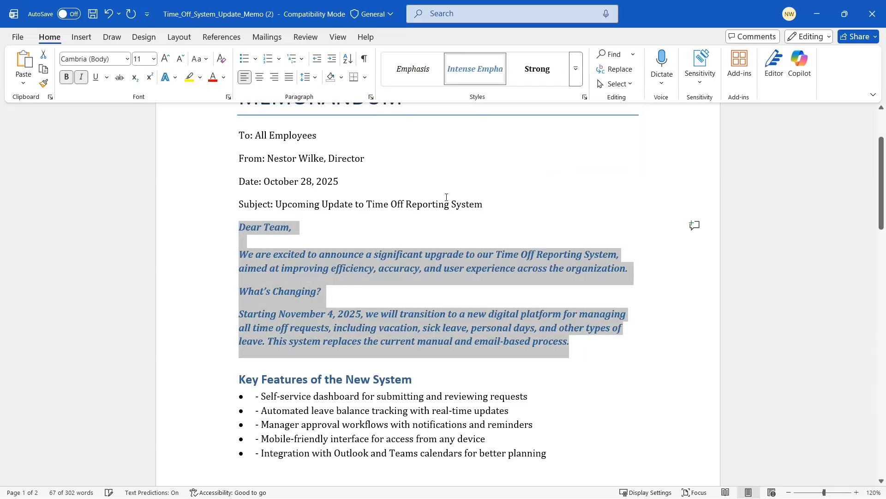
{"action": "left_click", "coordinate": [339, 221]}
Apply the Intense Reference style to the memo's Subject line.
{"action": "scroll", "coordinate": [339, 221], "scroll_direction": "up", "scroll_amount": 1}
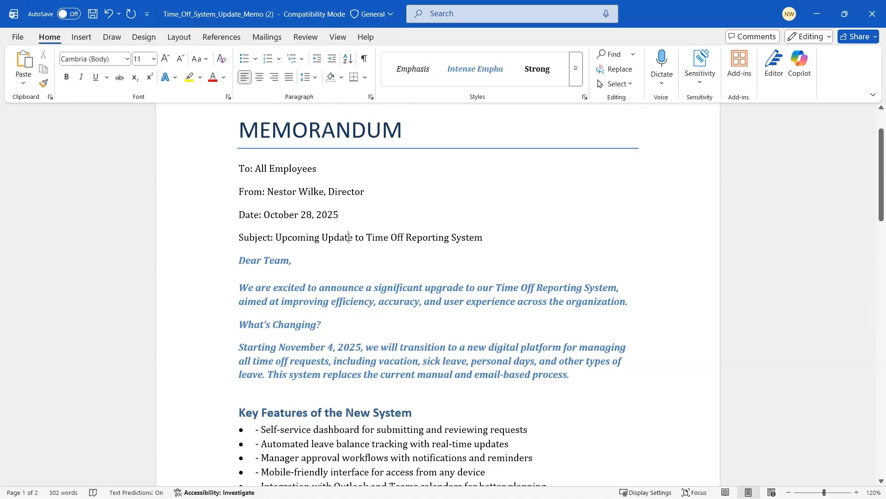
{"action": "triple_click", "coordinate": [350, 238]}
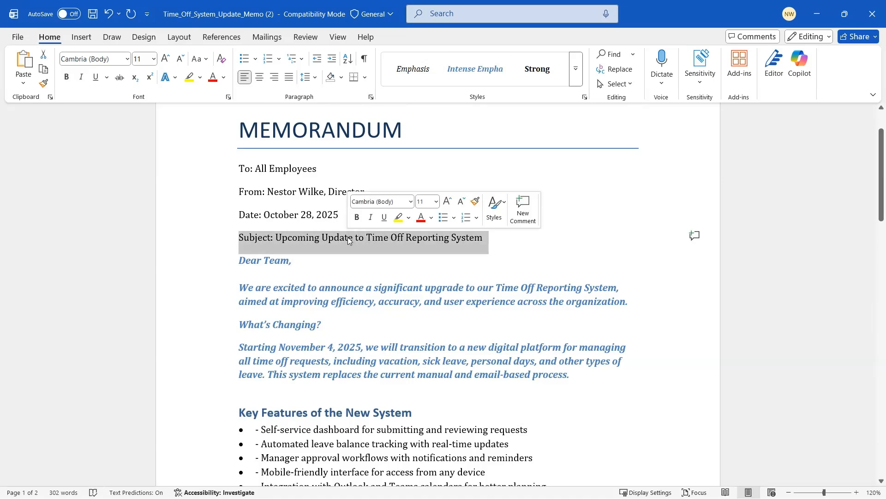
{"action": "left_click", "coordinate": [577, 68]}
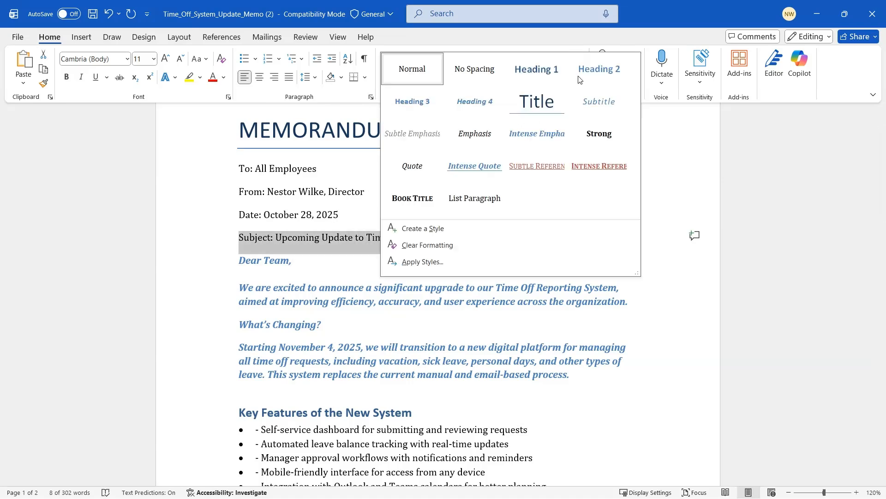
{"action": "left_click", "coordinate": [587, 168]}
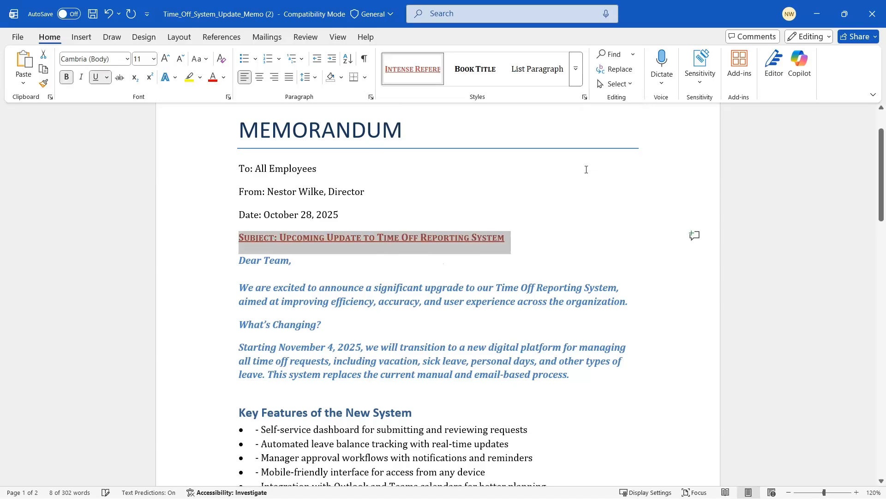
{"action": "left_click", "coordinate": [351, 214]}
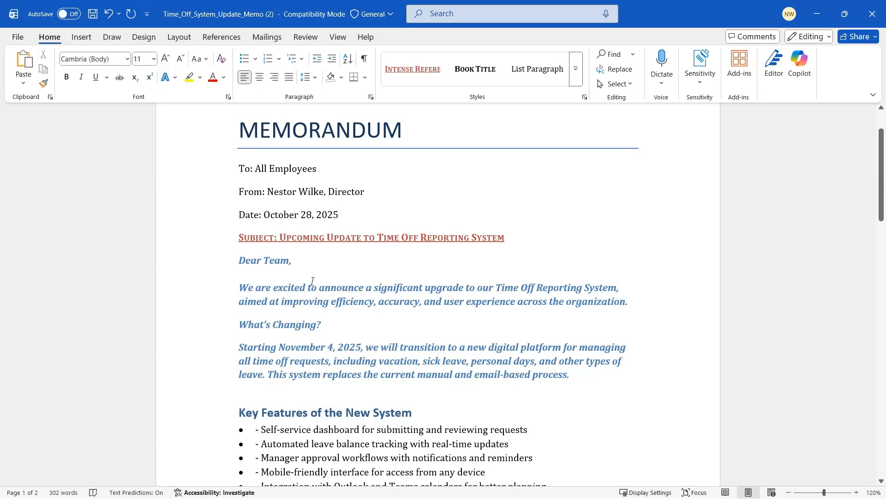
Review the styled section headings and jump between the beginning and the end of the memo.
{"action": "scroll", "coordinate": [389, 282], "scroll_direction": "down", "scroll_amount": 3}
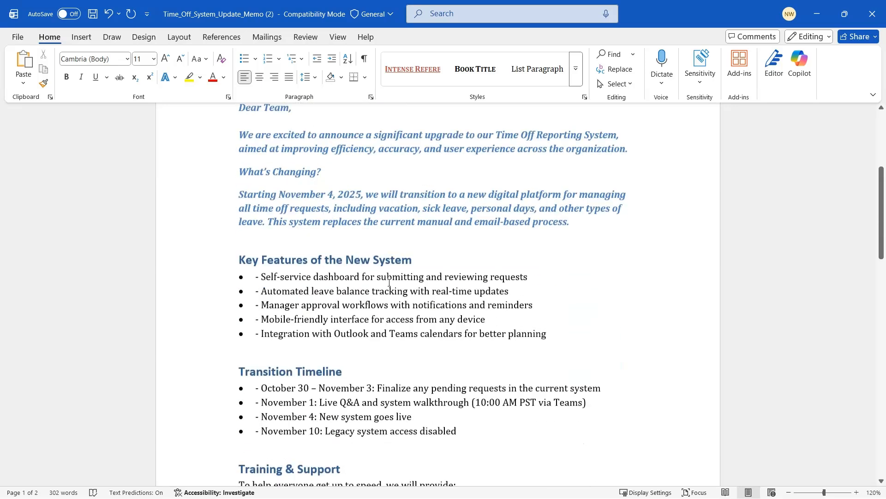
{"action": "scroll", "coordinate": [389, 283], "scroll_direction": "down", "scroll_amount": 2}
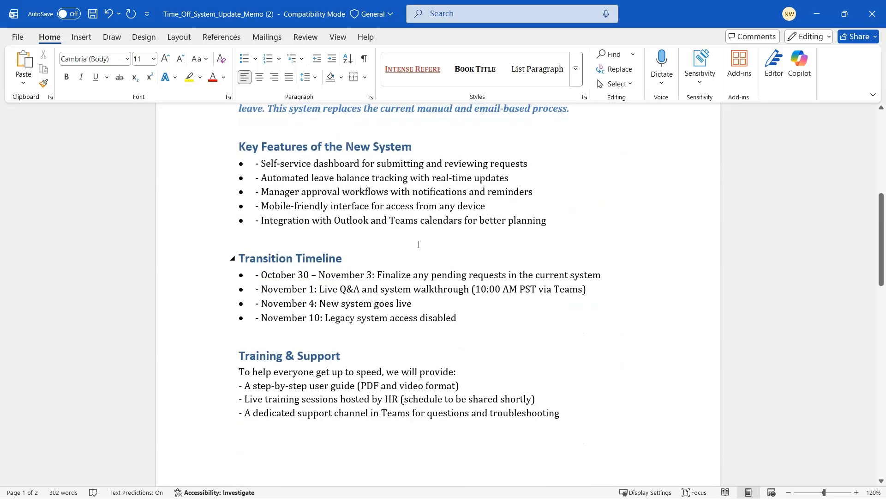
{"action": "left_click", "coordinate": [434, 216]}
{"action": "key", "text": "ctrl+Home"}
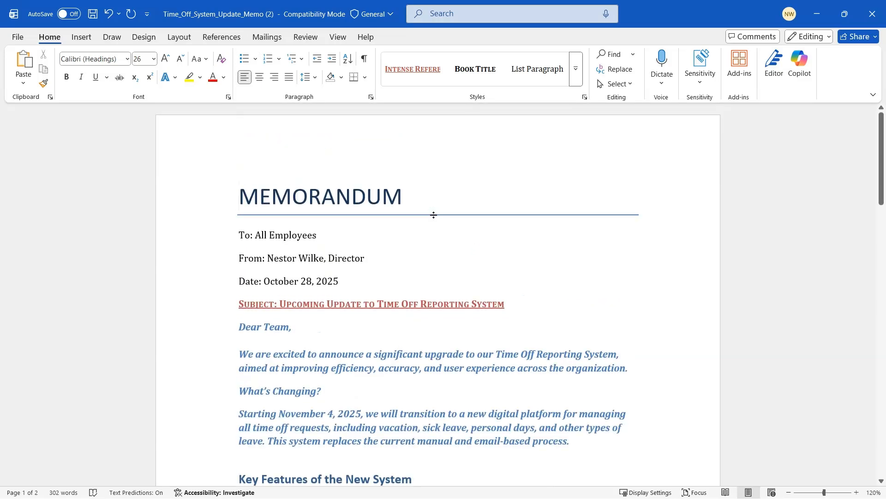
{"action": "key", "text": "ctrl+End"}
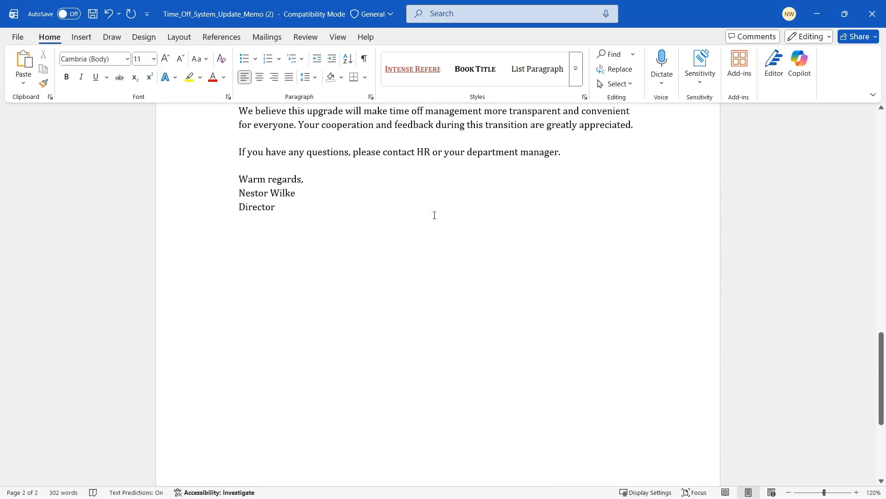
{"action": "key", "text": "ctrl+Home"}
{"action": "key", "text": "ctrl+End"}
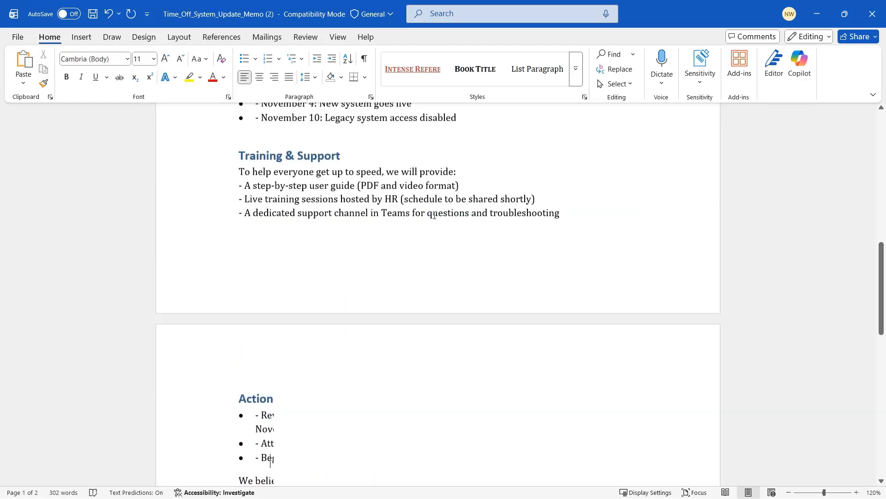
Apply the Intense Emphasis style to the closing text from We believe this upgrade through the sentence about contacting HR.
{"action": "scroll", "coordinate": [435, 215], "scroll_direction": "up", "scroll_amount": 2}
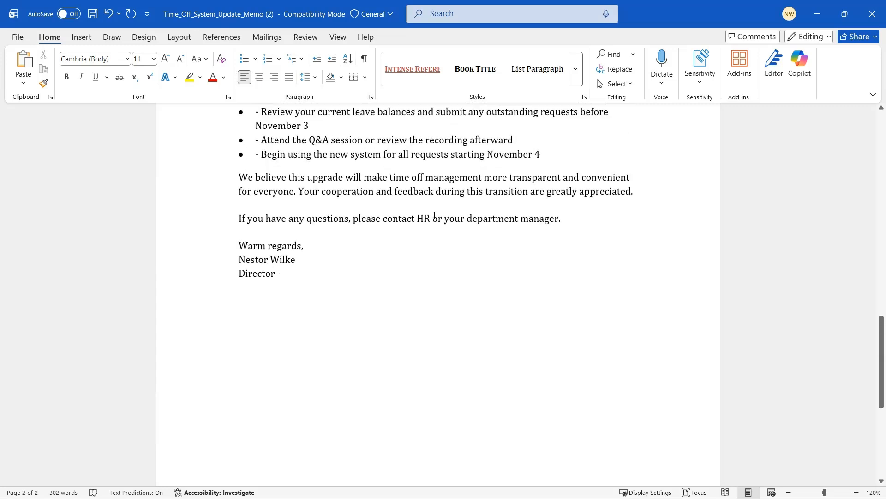
{"action": "scroll", "coordinate": [369, 220], "scroll_direction": "up", "scroll_amount": 1}
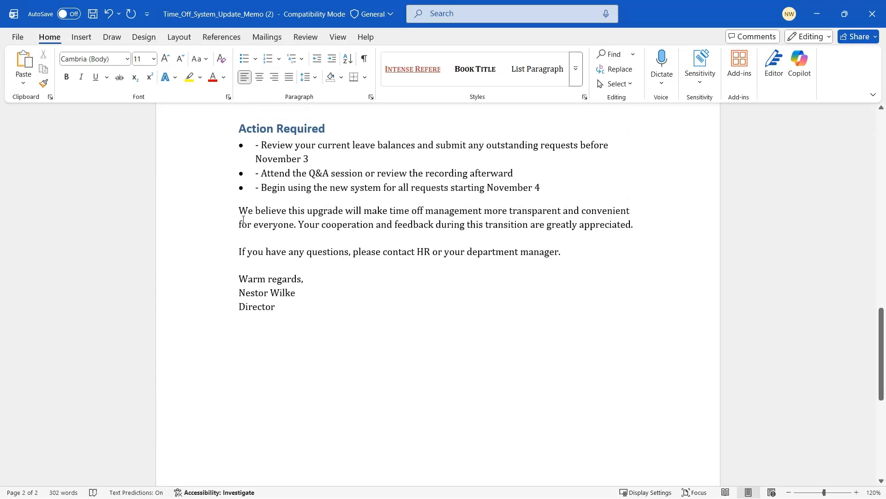
{"action": "left_click_drag", "start_coordinate": [239, 209], "coordinate": [450, 245]}
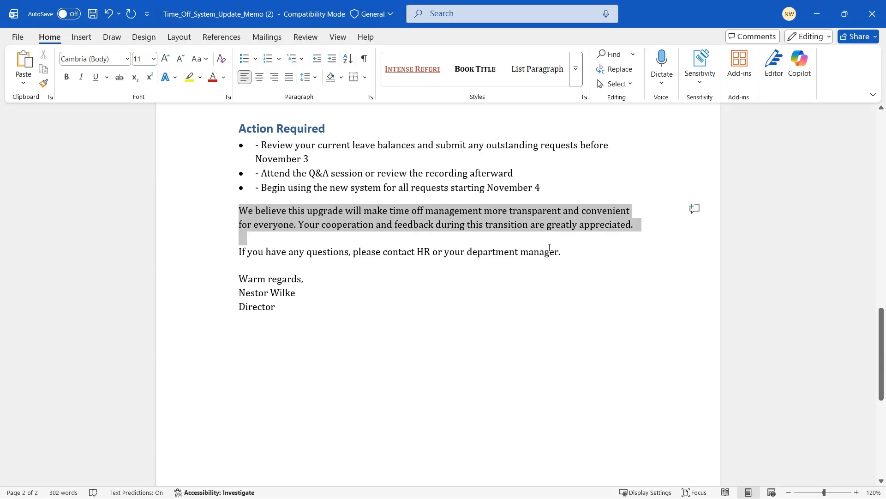
{"action": "left_click_drag", "start_coordinate": [549, 248], "coordinate": [563, 249]}
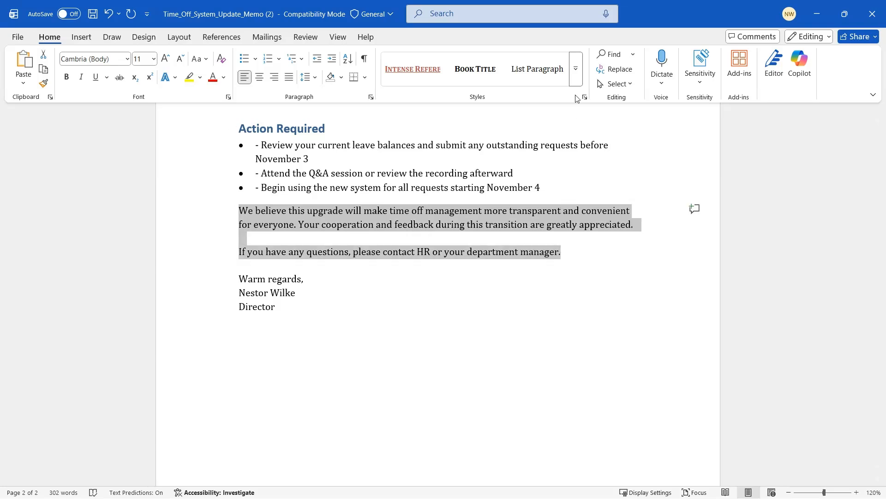
{"action": "left_click", "coordinate": [576, 69]}
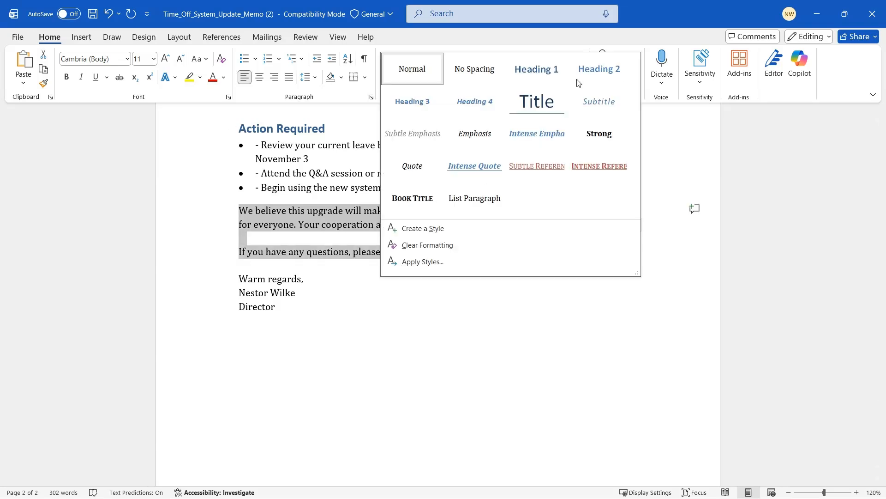
{"action": "left_click", "coordinate": [532, 138]}
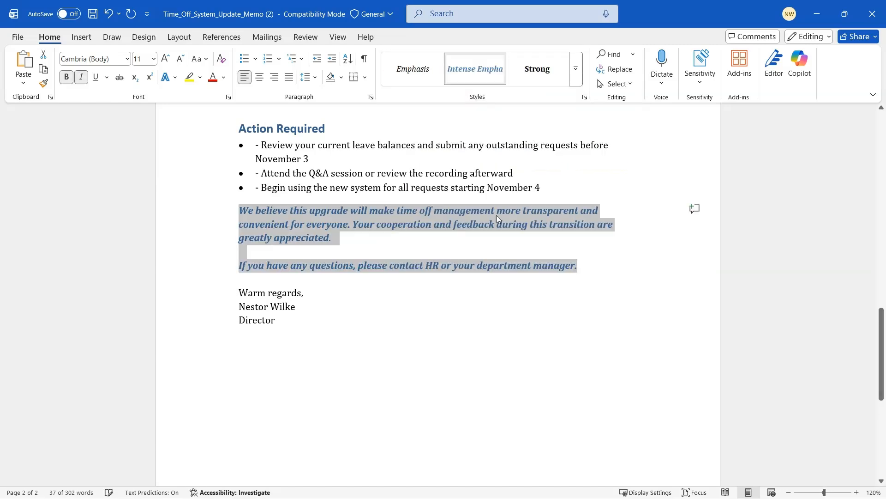
{"action": "left_click", "coordinate": [462, 186]}
Check the styled memo from its title down to Training & Support and show the Navigation pane.
{"action": "scroll", "coordinate": [462, 186], "scroll_direction": "up", "scroll_amount": 8}
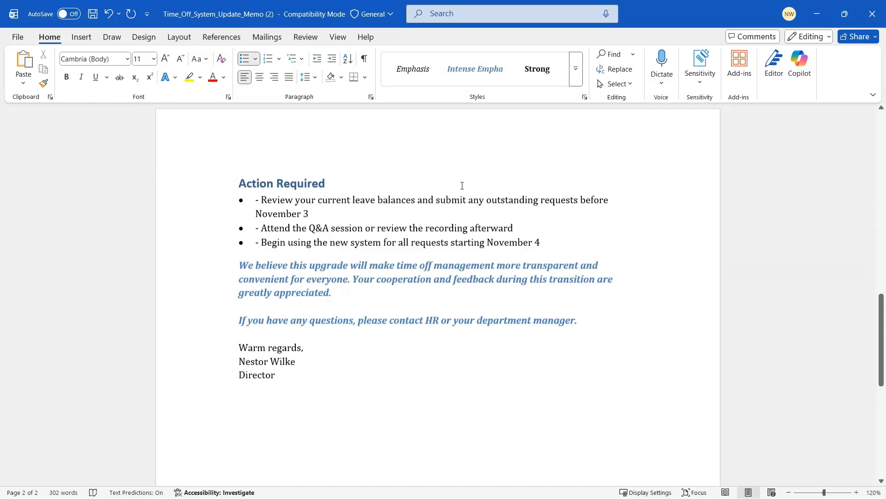
{"action": "scroll", "coordinate": [462, 186], "scroll_direction": "up", "scroll_amount": 10}
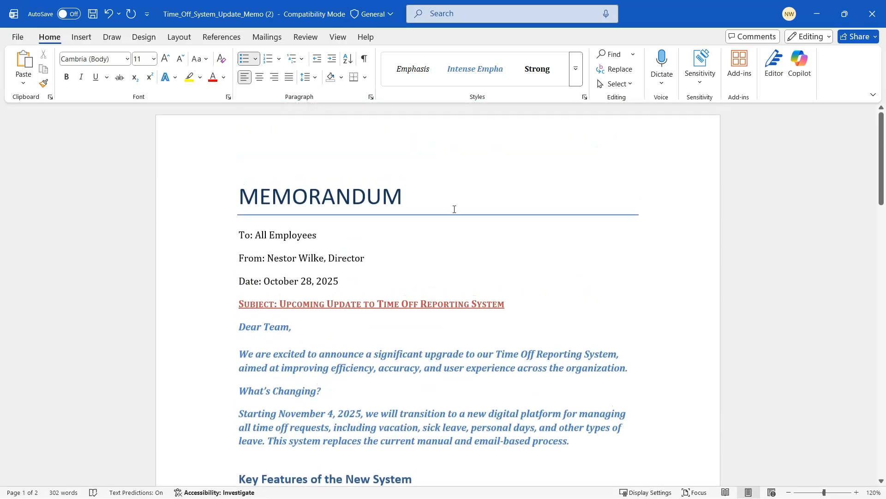
{"action": "scroll", "coordinate": [439, 256], "scroll_direction": "down", "scroll_amount": 3}
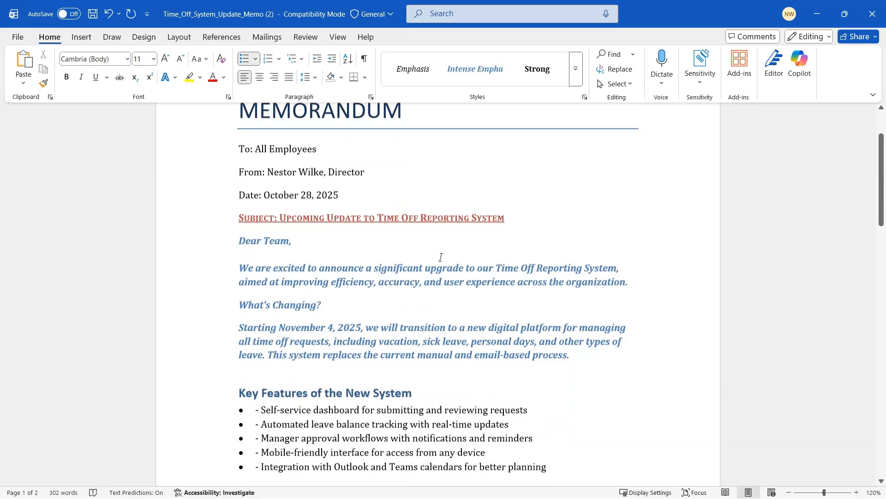
{"action": "scroll", "coordinate": [440, 257], "scroll_direction": "down", "scroll_amount": 3}
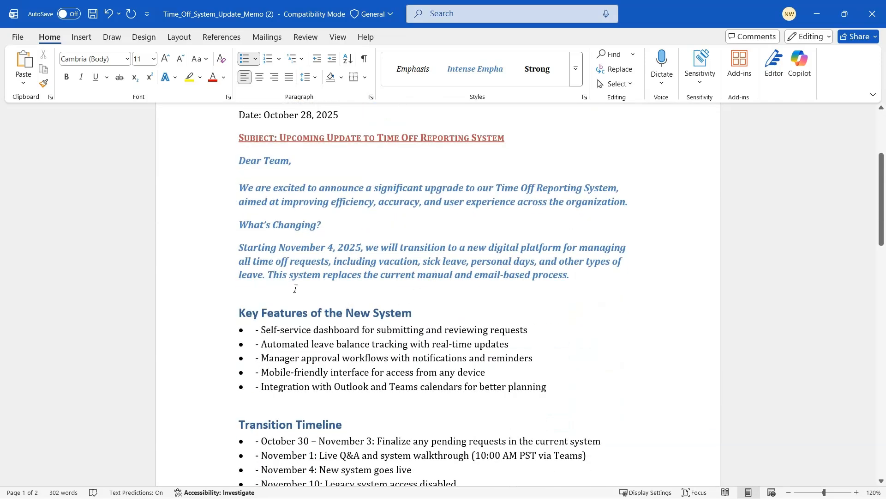
{"action": "scroll", "coordinate": [295, 288], "scroll_direction": "down", "scroll_amount": 4}
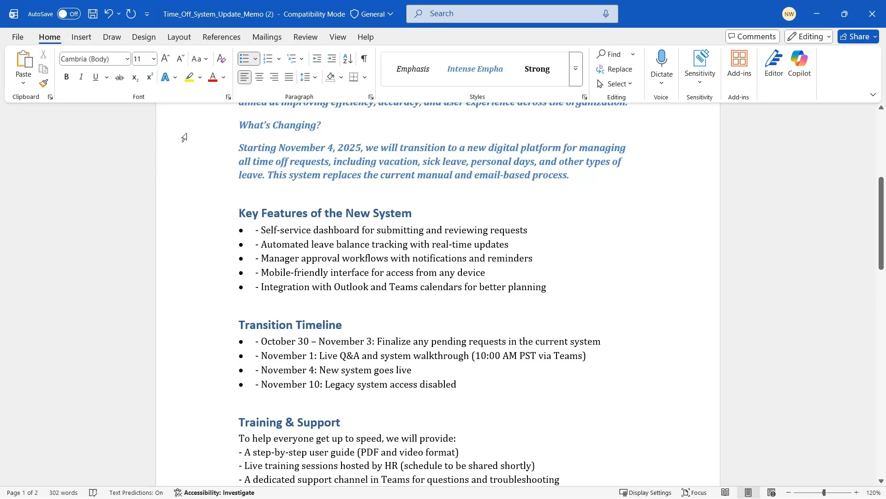
{"action": "left_click", "coordinate": [331, 40]}
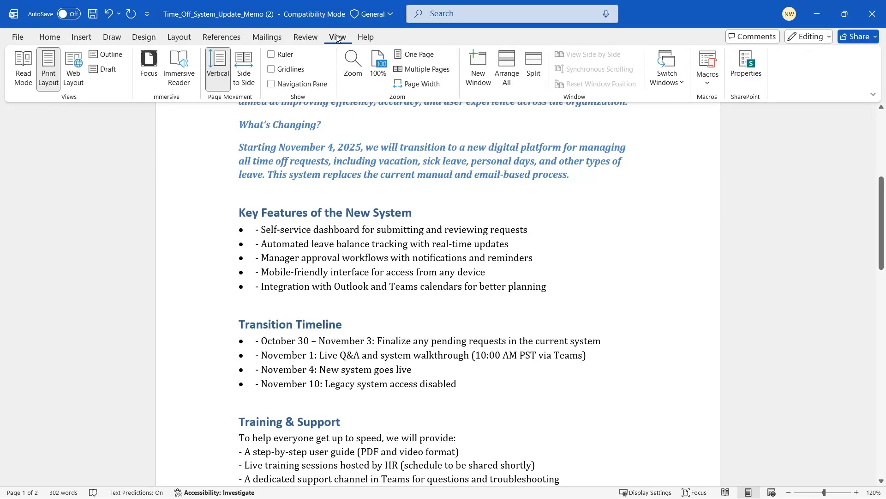
{"action": "left_click", "coordinate": [272, 86]}
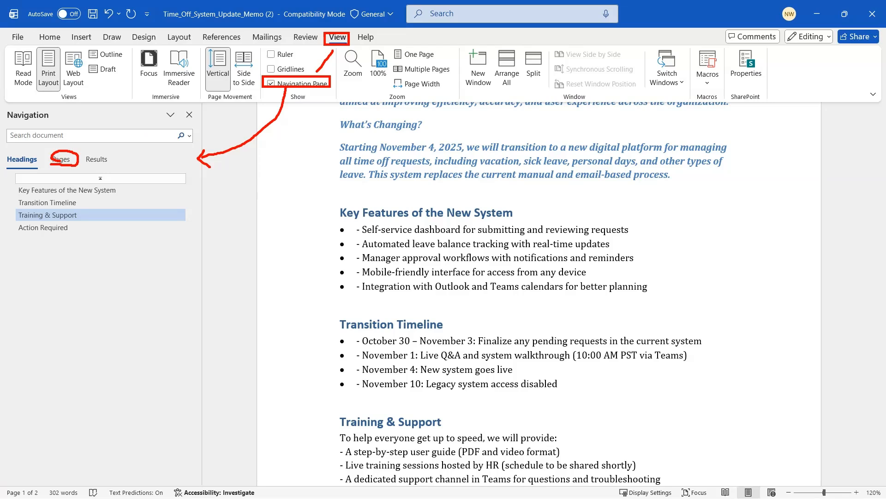
View the document search options, go to the Key Features of the New System and Action Required headings, and return to the memo's beginning.
{"action": "left_click", "coordinate": [190, 136]}
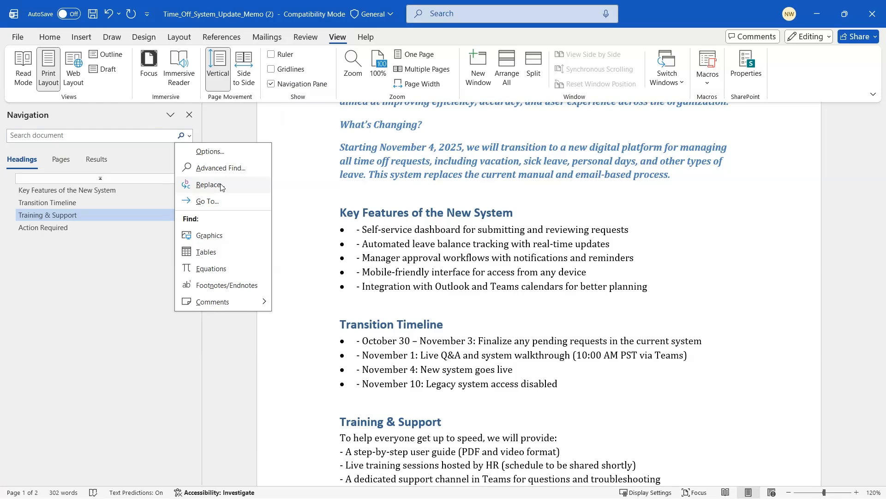
{"action": "left_click", "coordinate": [131, 265]}
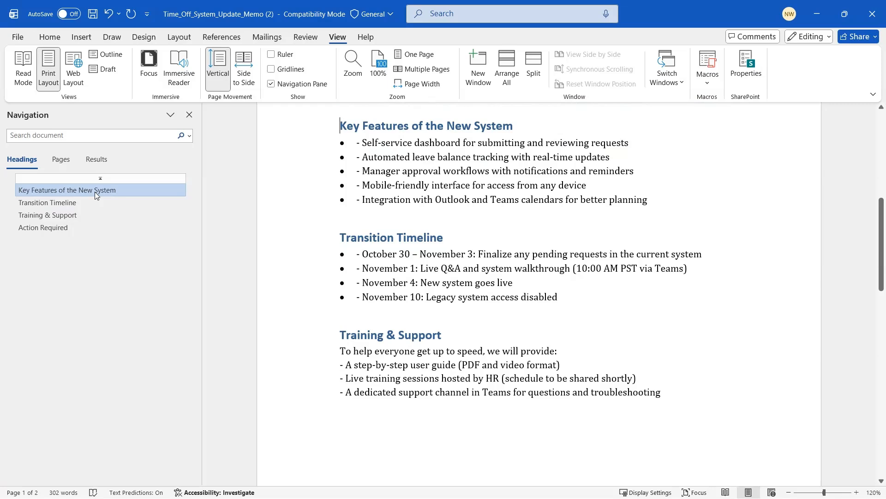
{"action": "left_click", "coordinate": [57, 229]}
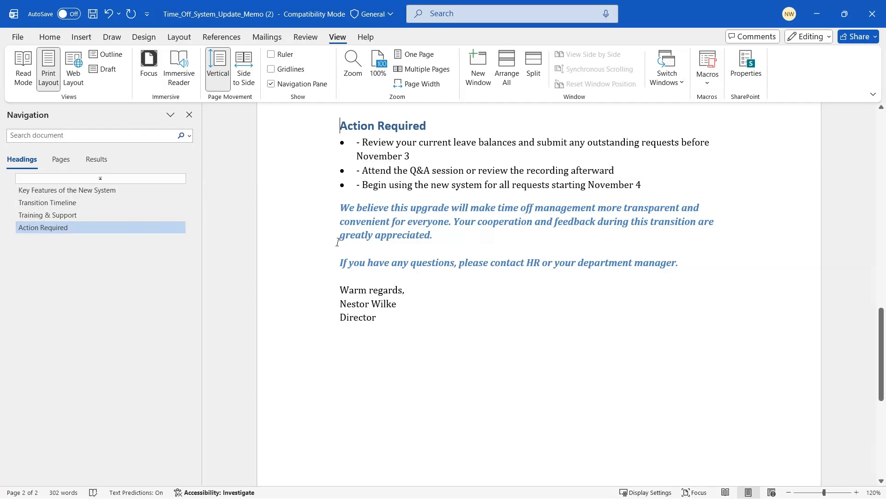
{"action": "scroll", "coordinate": [368, 248], "scroll_direction": "up", "scroll_amount": 6}
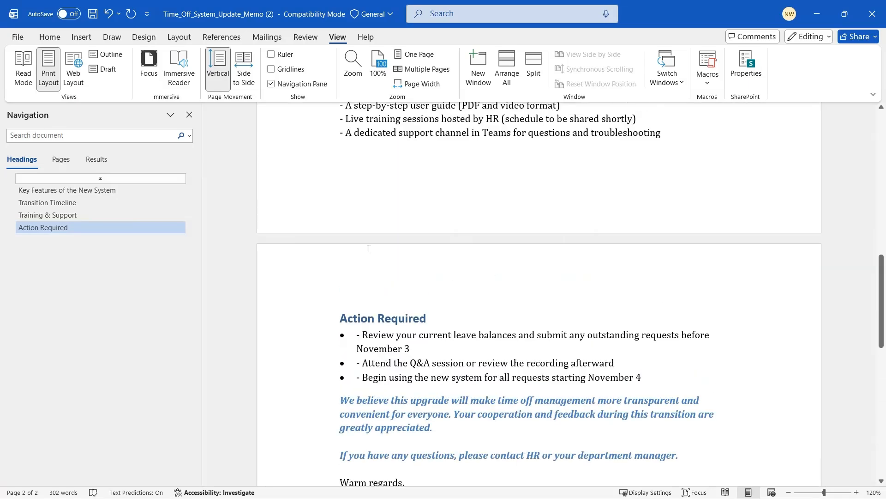
{"action": "scroll", "coordinate": [368, 248], "scroll_direction": "up", "scroll_amount": 8}
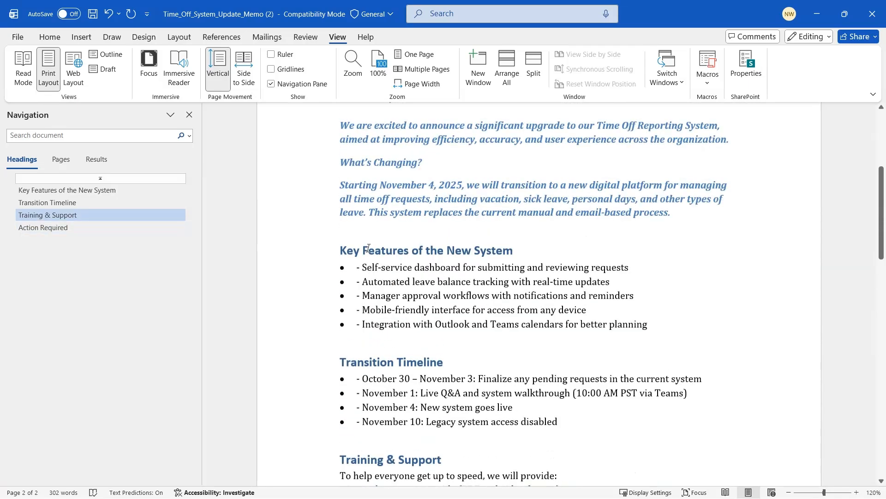
{"action": "scroll", "coordinate": [369, 248], "scroll_direction": "up", "scroll_amount": 3}
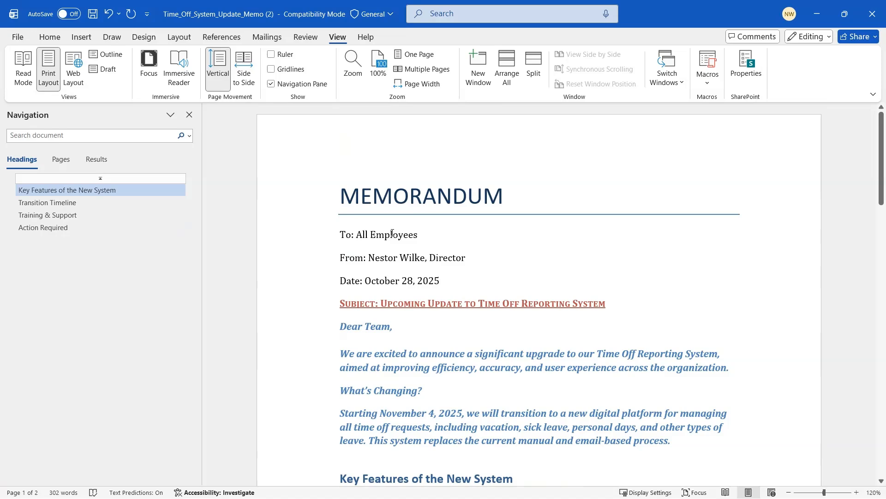
Apply the Heading 1 style to the To: All Employees line.
{"action": "triple_click", "coordinate": [387, 235]}
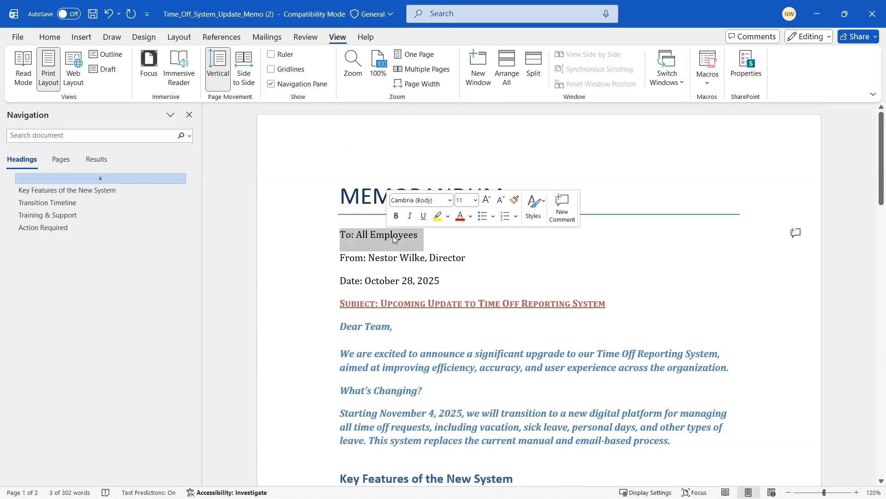
{"action": "left_click", "coordinate": [545, 203]}
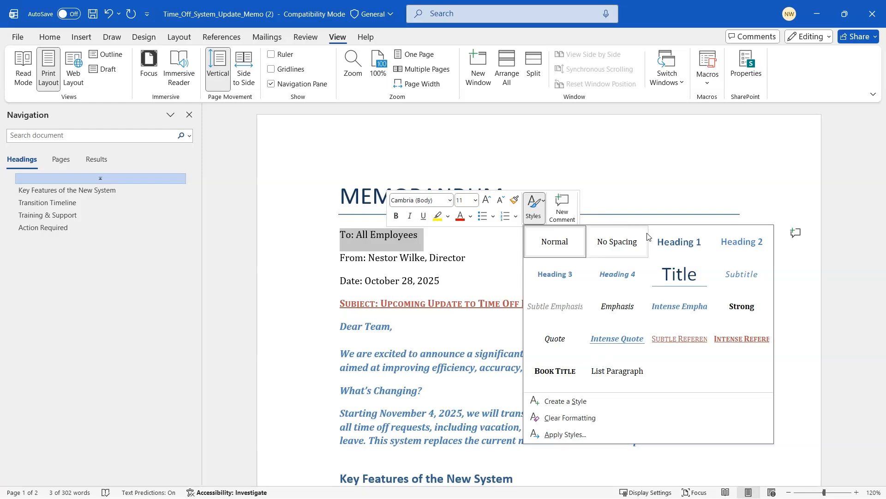
{"action": "left_click", "coordinate": [679, 242]}
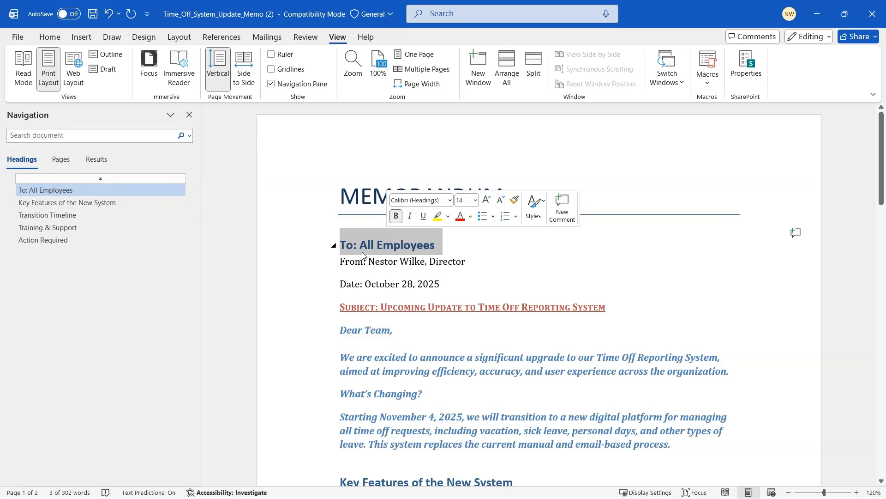
Try the Heading 2 style on the memo's From line and undo it.
{"action": "triple_click", "coordinate": [385, 263]}
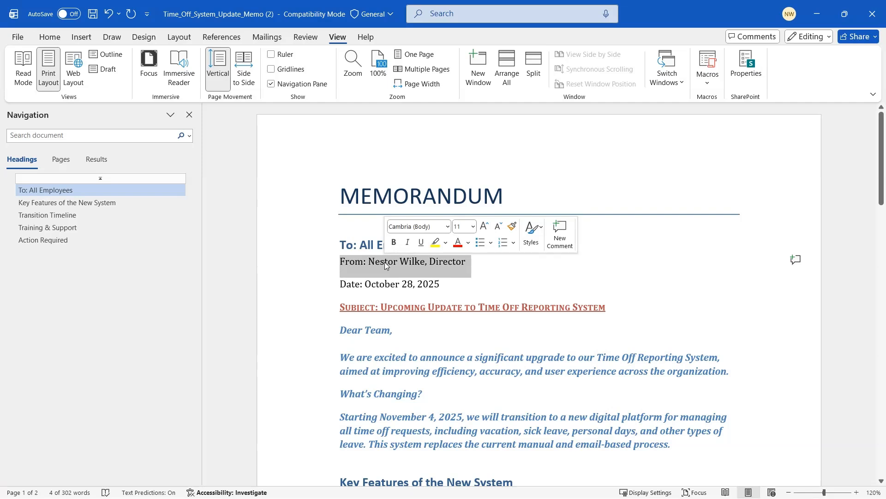
{"action": "left_click", "coordinate": [544, 230]}
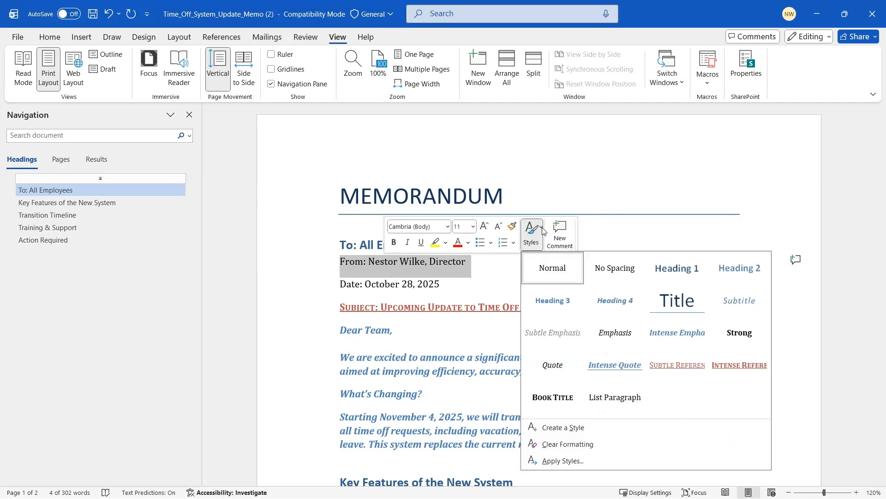
{"action": "left_click", "coordinate": [736, 275]}
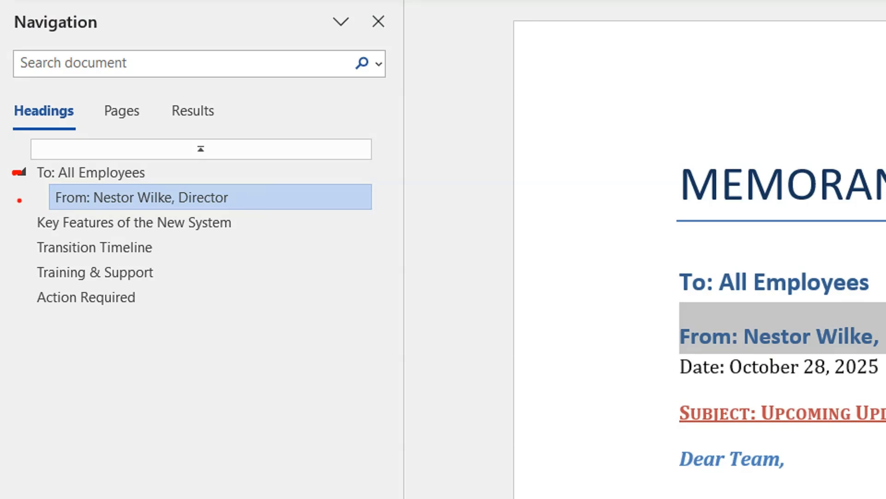
{"action": "left_click_drag", "start_coordinate": [18, 193], "coordinate": [32, 204]}
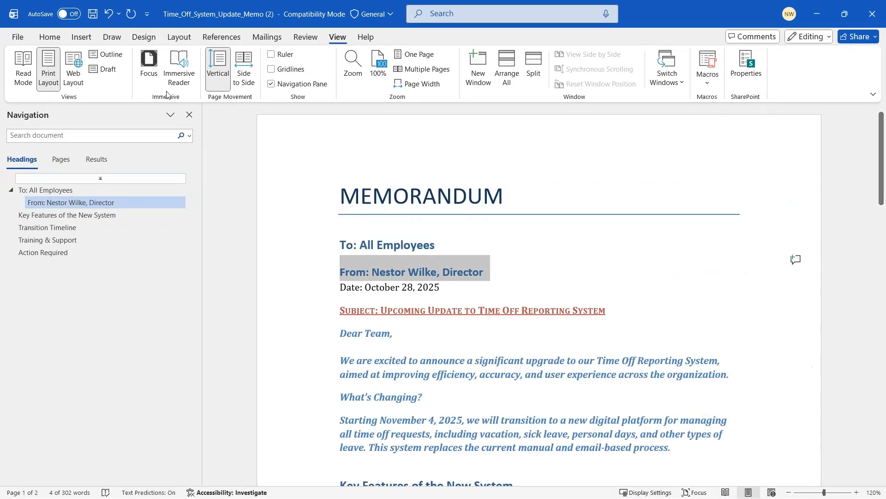
{"action": "left_click", "coordinate": [108, 19]}
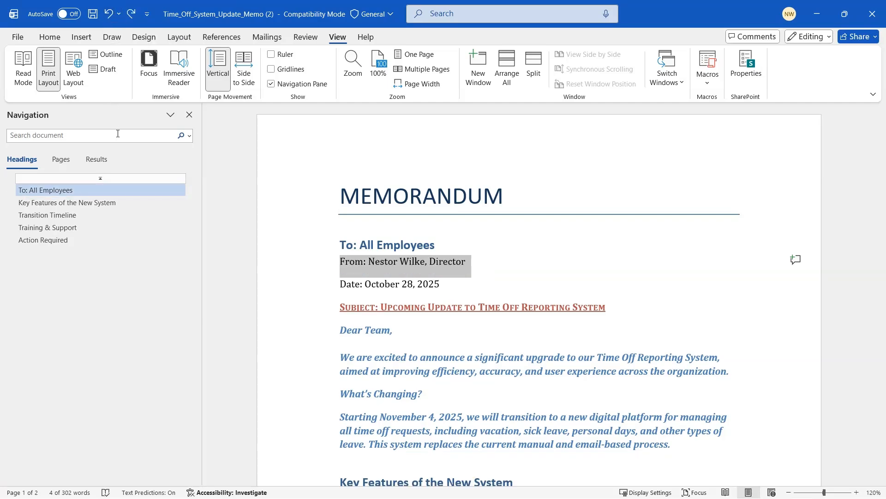
{"action": "left_click", "coordinate": [443, 248]}
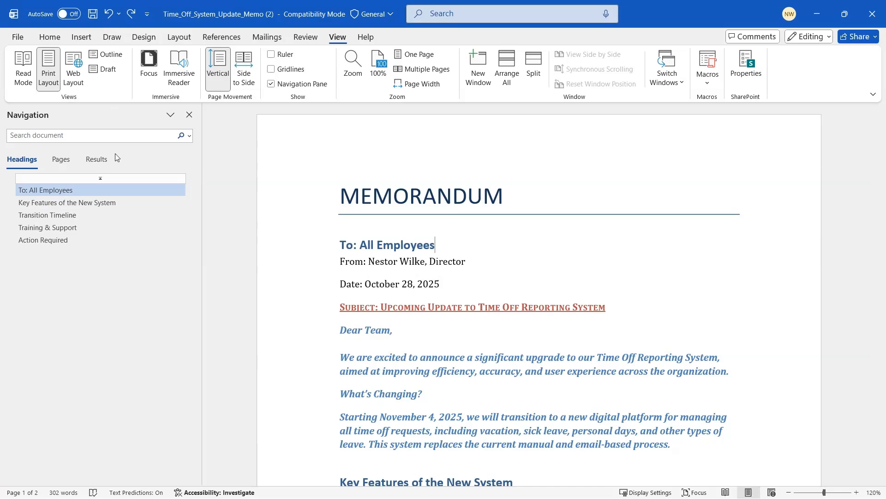
View the memo's page thumbnails, go to page 2 and back to page 1, and return to the headings list.
{"action": "left_click", "coordinate": [63, 161]}
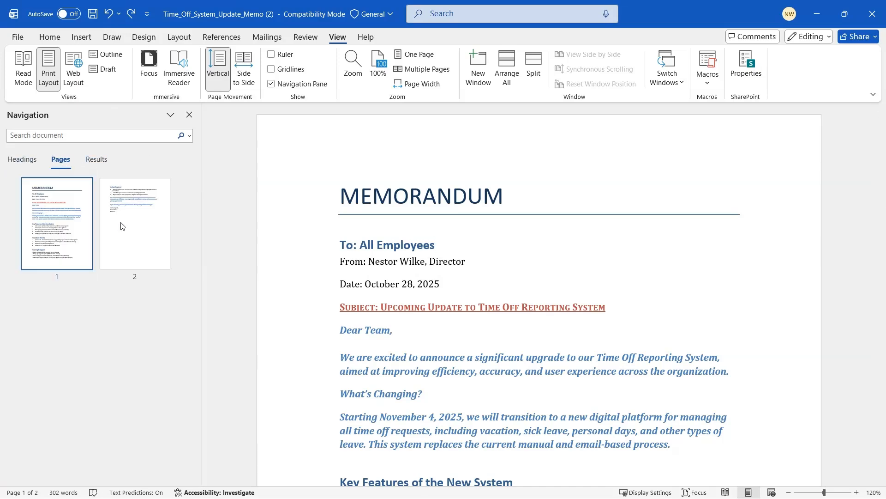
{"action": "left_click", "coordinate": [128, 220]}
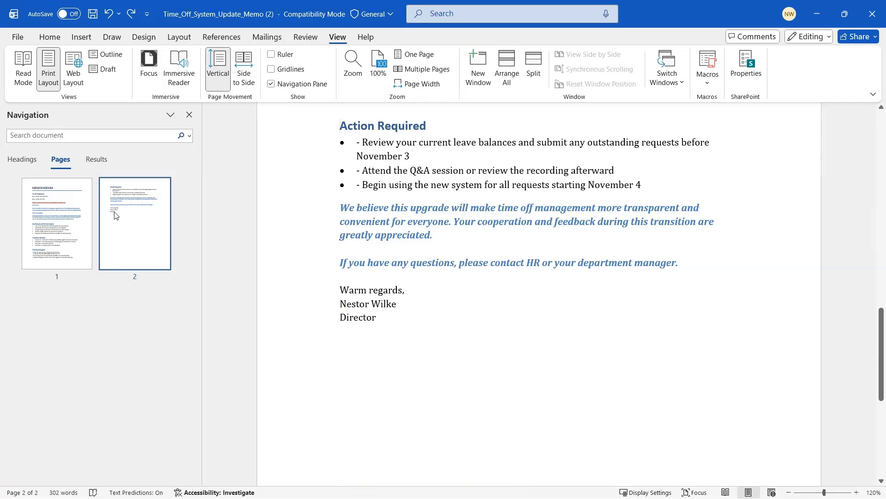
{"action": "left_click", "coordinate": [66, 219]}
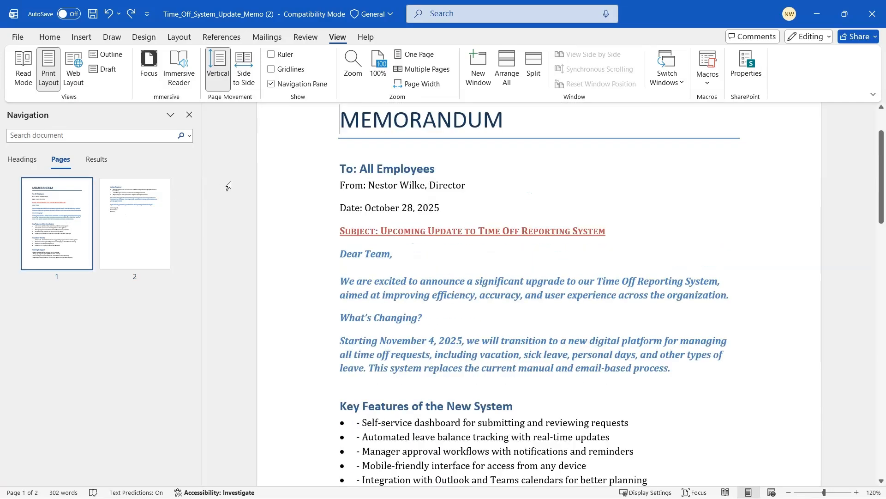
{"action": "left_click", "coordinate": [26, 163]}
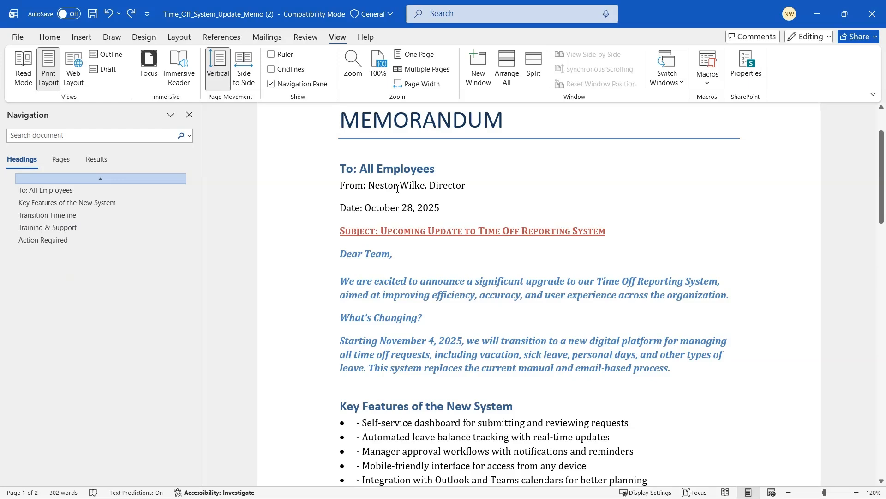
{"action": "scroll", "coordinate": [397, 189], "scroll_direction": "up", "scroll_amount": 1}
{"action": "scroll", "coordinate": [397, 189], "scroll_direction": "up", "scroll_amount": 2}
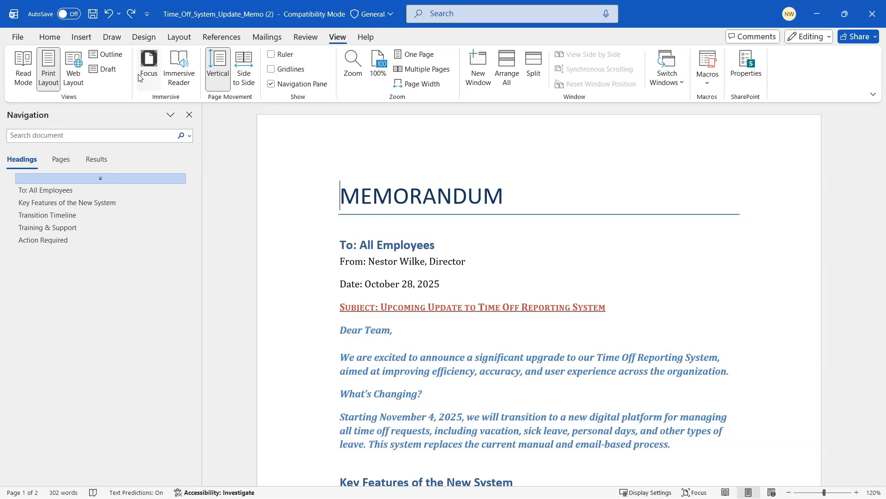
Search the memo for "-" and examine the matches in its paragraphs and lists.
{"action": "scroll", "coordinate": [443, 290], "scroll_direction": "down", "scroll_amount": 5}
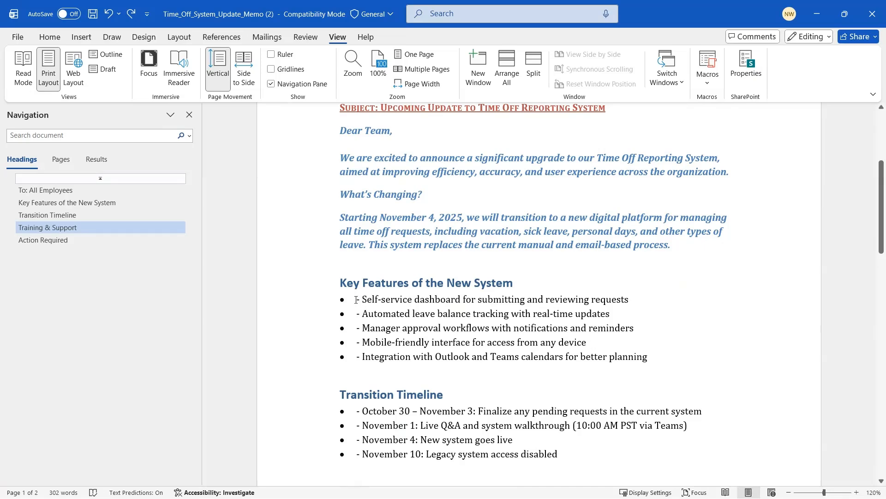
{"action": "scroll", "coordinate": [371, 315], "scroll_direction": "down", "scroll_amount": 2}
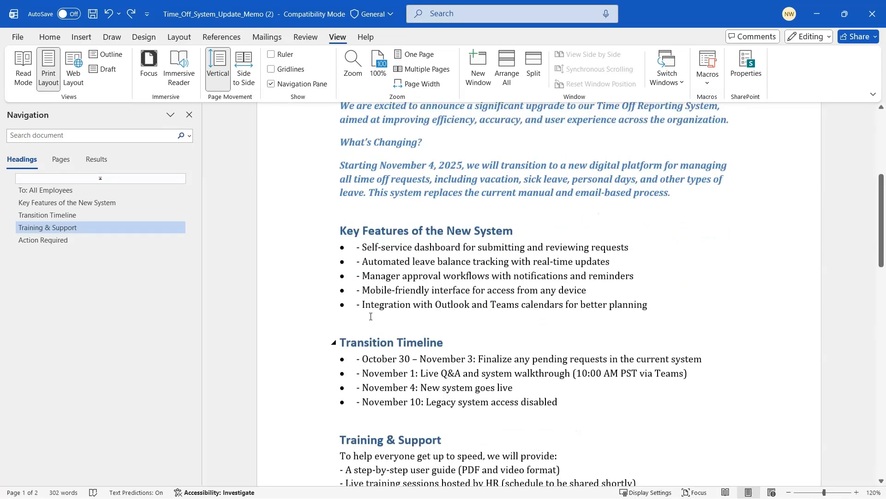
{"action": "scroll", "coordinate": [370, 316], "scroll_direction": "down", "scroll_amount": 3}
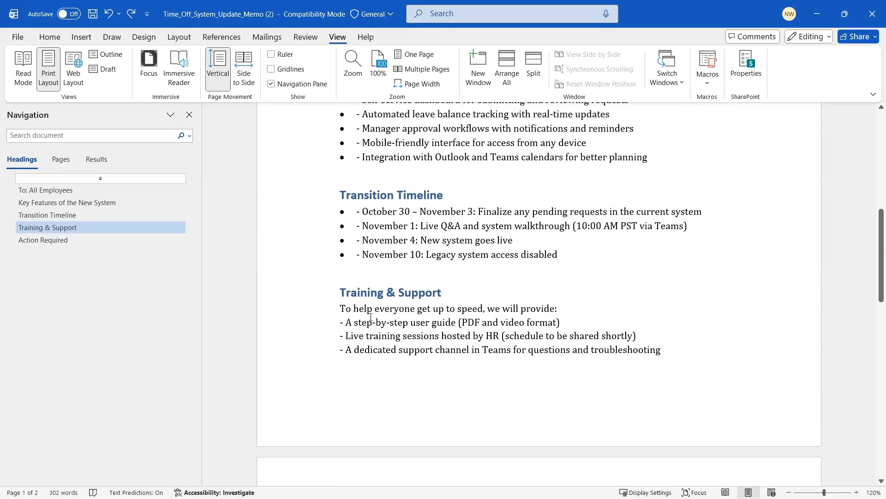
{"action": "scroll", "coordinate": [371, 316], "scroll_direction": "up", "scroll_amount": 1}
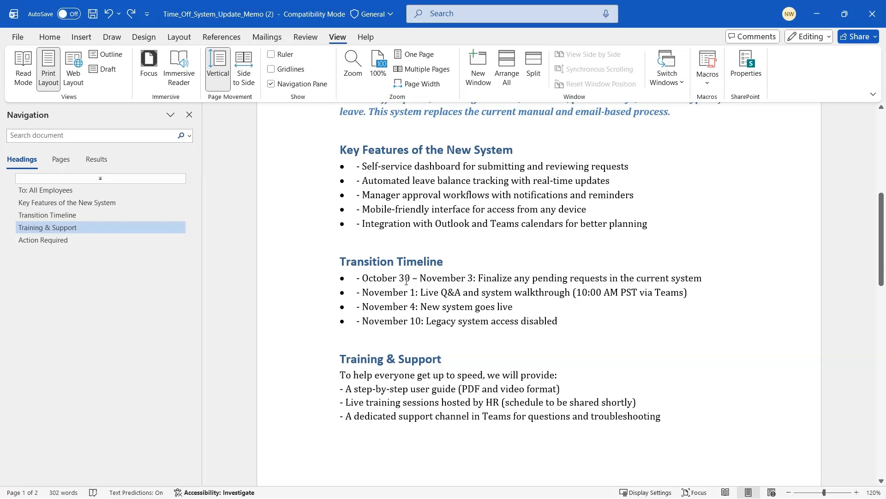
{"action": "left_click", "coordinate": [120, 138]}
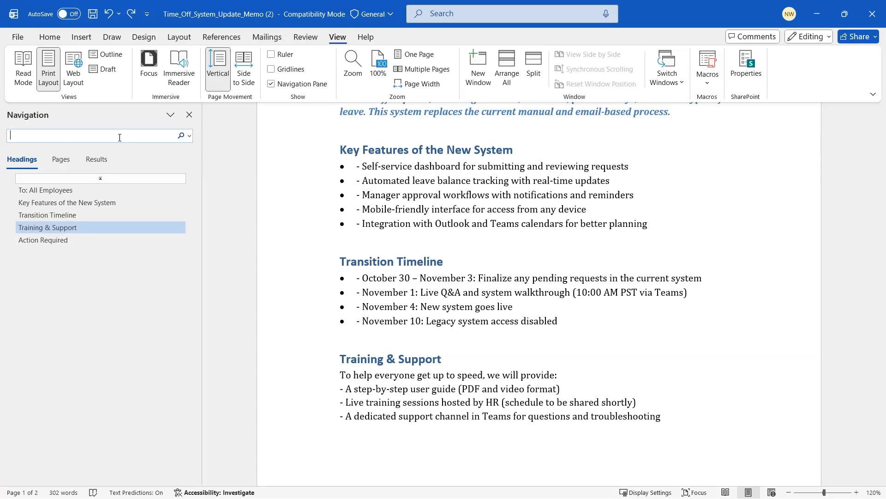
{"action": "type", "text": "-"}
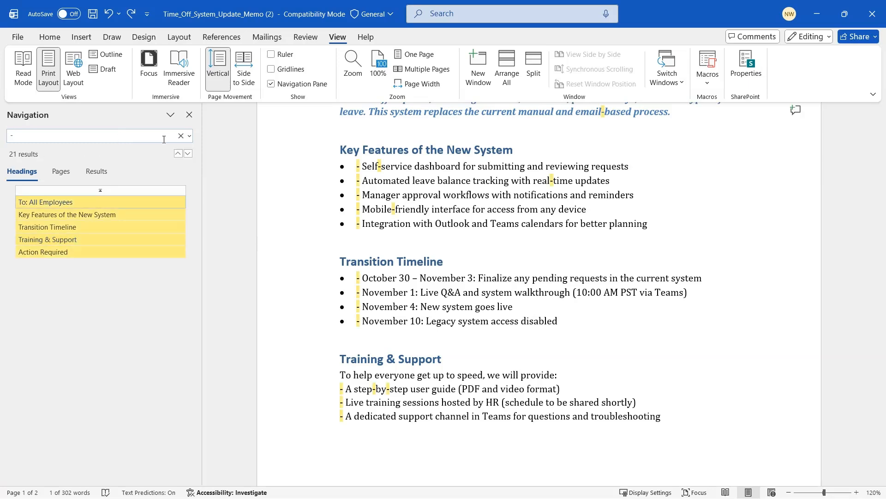
{"action": "scroll", "coordinate": [530, 219], "scroll_direction": "up", "scroll_amount": 3}
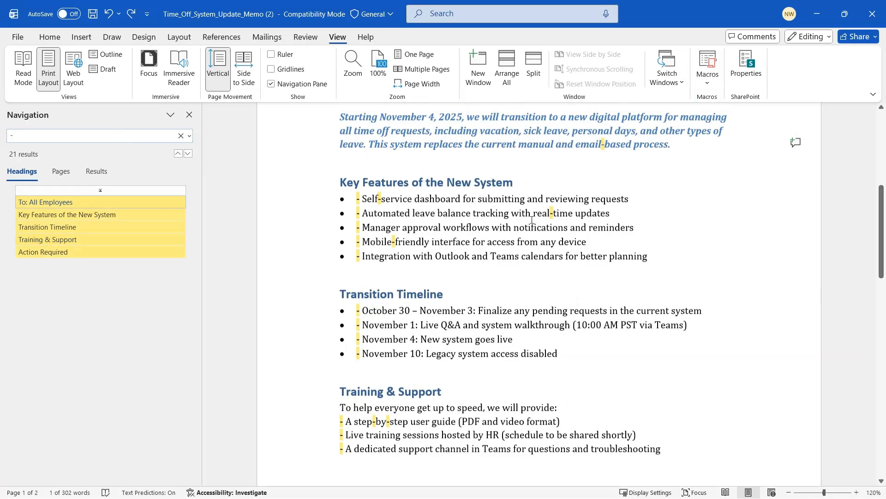
{"action": "scroll", "coordinate": [531, 219], "scroll_direction": "up", "scroll_amount": 4}
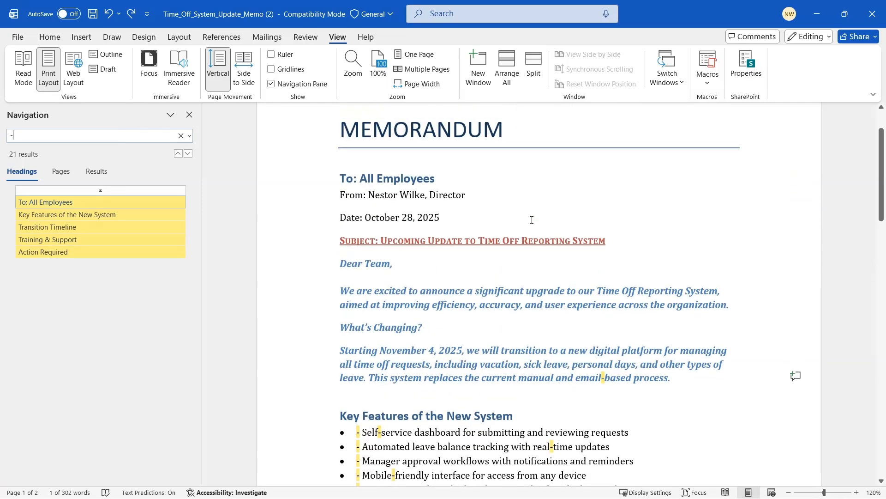
{"action": "scroll", "coordinate": [532, 219], "scroll_direction": "down", "scroll_amount": 3}
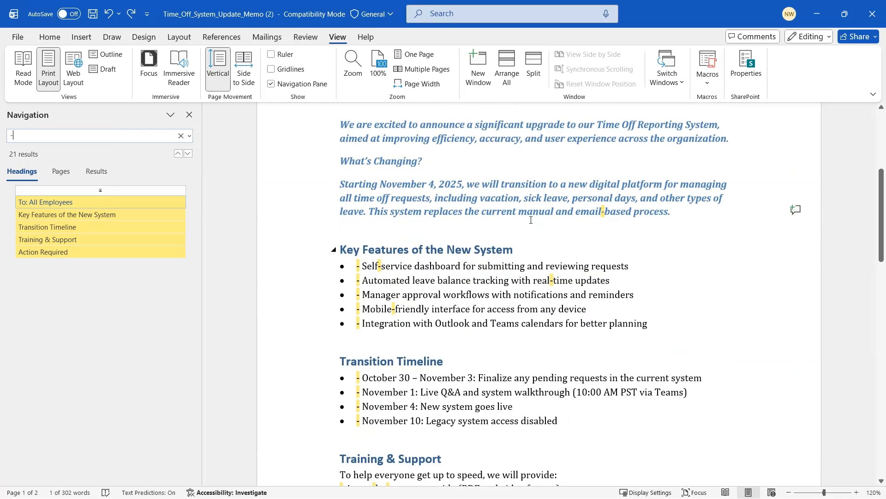
{"action": "scroll", "coordinate": [531, 219], "scroll_direction": "down", "scroll_amount": 1}
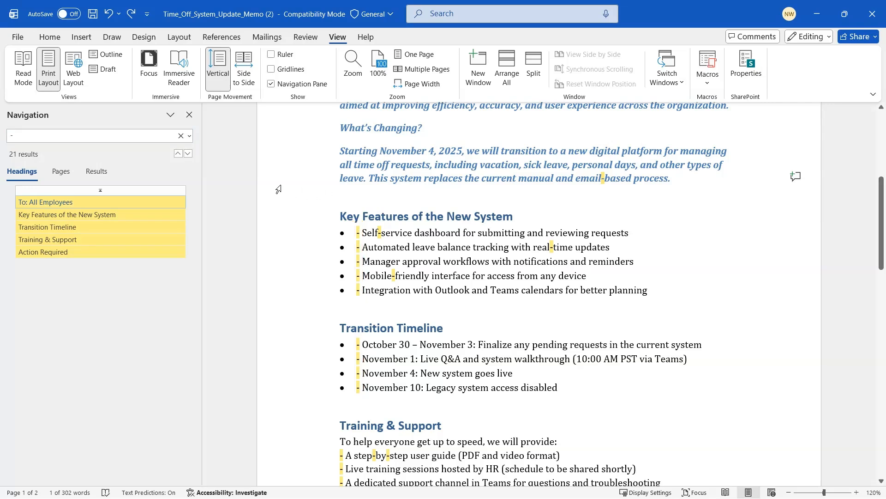
Replace every hyphen in the memo with a space using Find and Replace.
{"action": "left_click", "coordinate": [190, 136]}
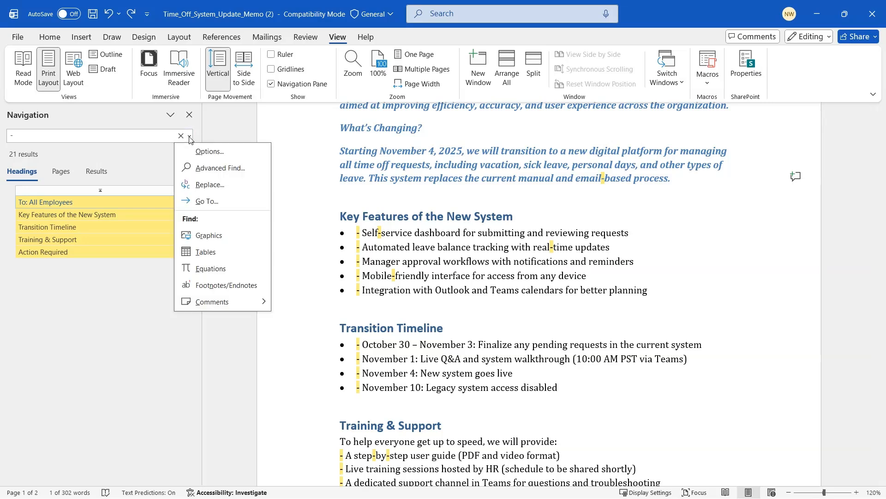
{"action": "left_click", "coordinate": [206, 186]}
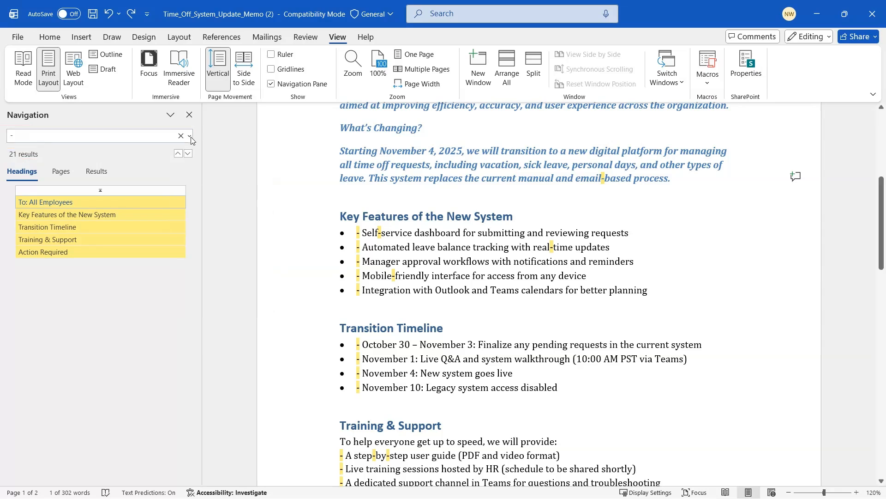
{"action": "left_click", "coordinate": [189, 136]}
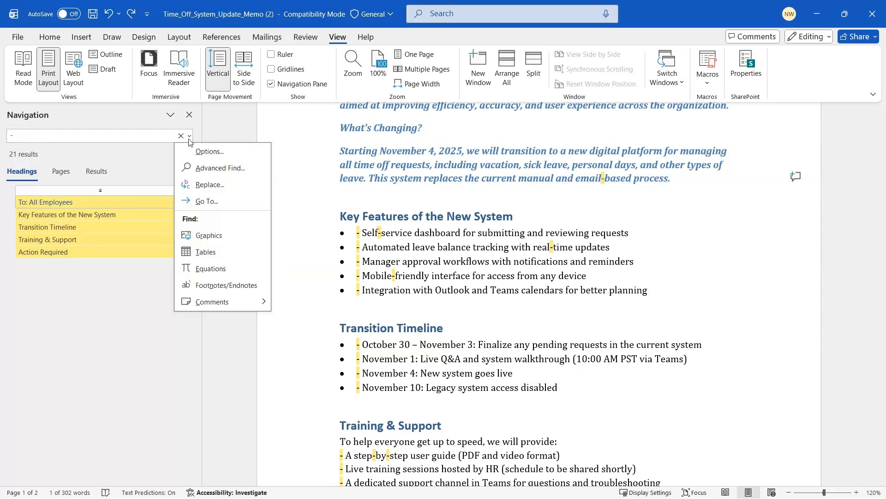
{"action": "left_click", "coordinate": [208, 185]}
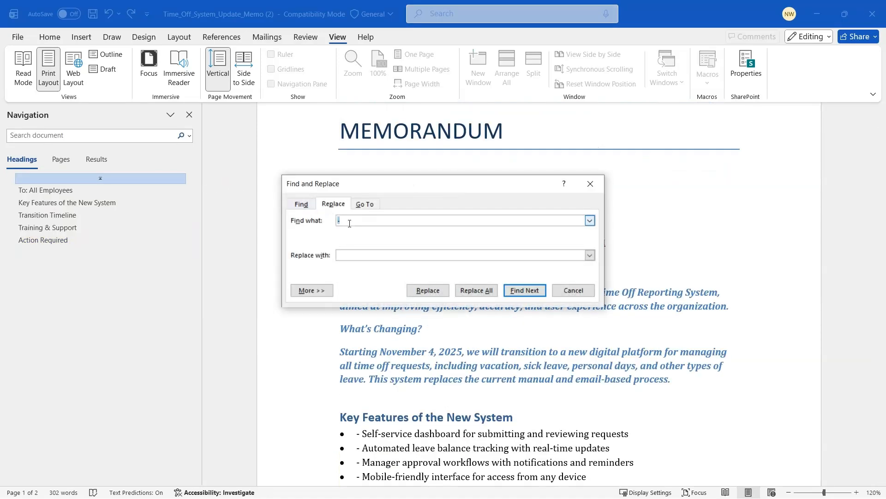
{"action": "left_click", "coordinate": [356, 256]}
{"action": "type", "text": "*"}
{"action": "left_click", "coordinate": [479, 290]}
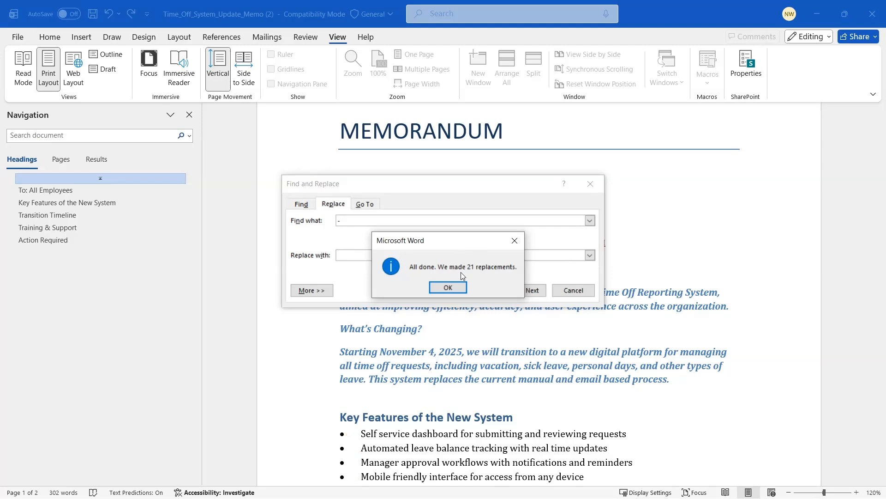
{"action": "left_click", "coordinate": [450, 287]}
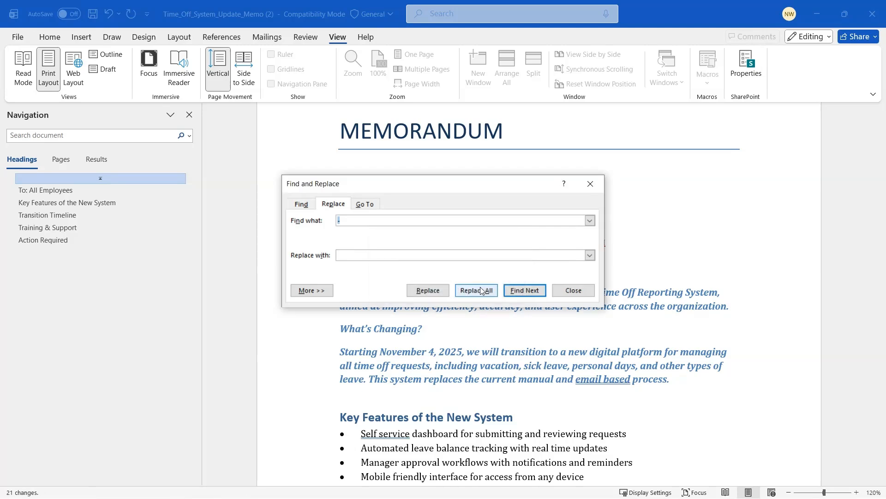
{"action": "left_click", "coordinate": [573, 290]}
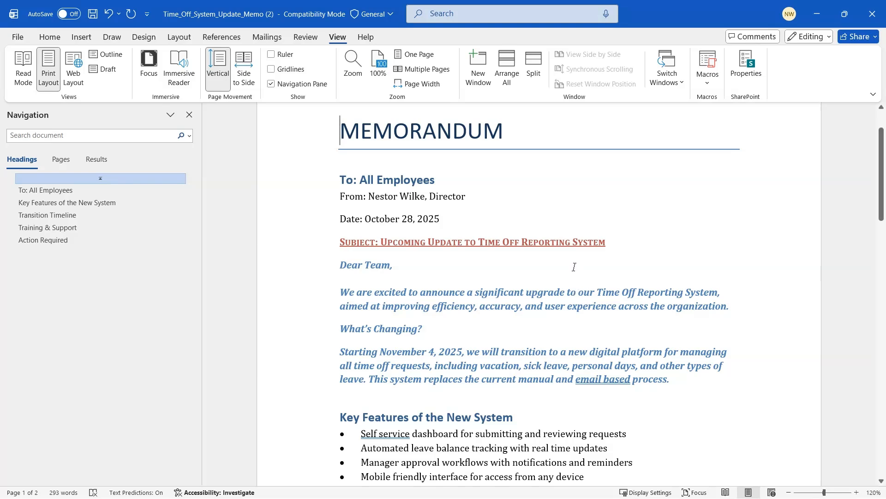
Close the Navigation pane and check the lists from Key Features of the New System down to Action Required.
{"action": "left_click", "coordinate": [190, 114]}
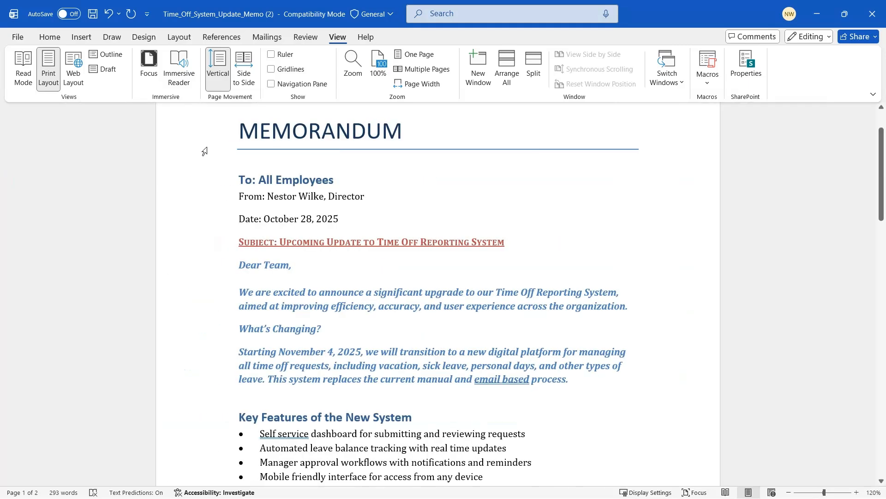
{"action": "scroll", "coordinate": [347, 259], "scroll_direction": "down", "scroll_amount": 5}
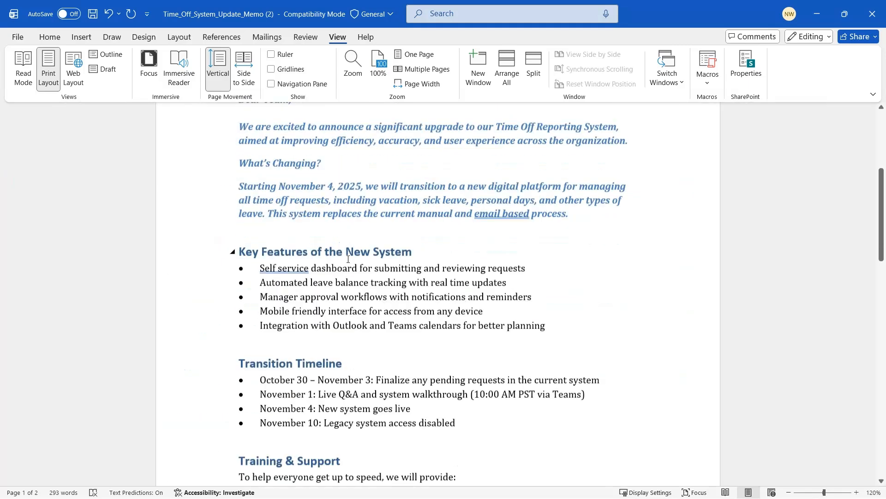
{"action": "scroll", "coordinate": [348, 259], "scroll_direction": "down", "scroll_amount": 6}
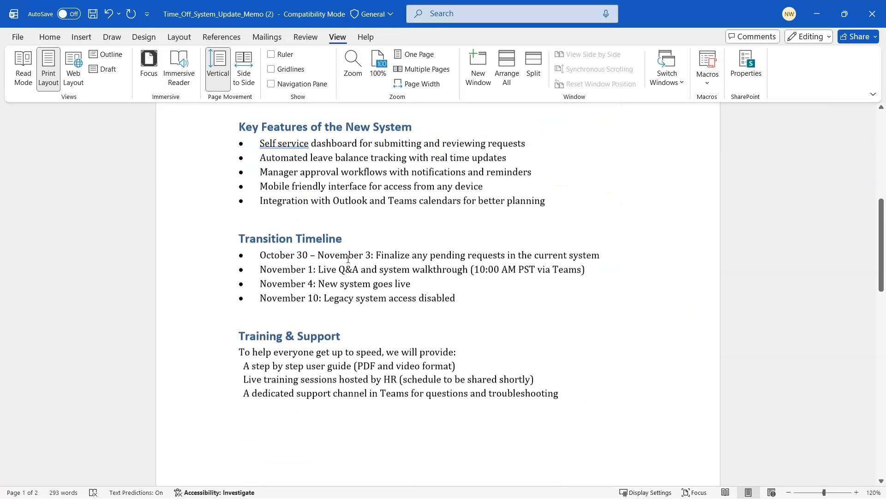
{"action": "scroll", "coordinate": [348, 259], "scroll_direction": "down", "scroll_amount": 6}
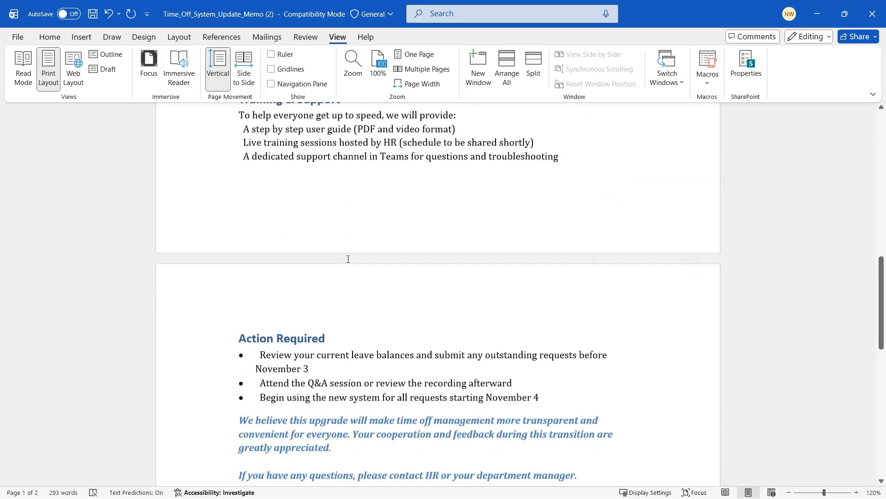
Return to the start of the memo and reduce the zoom to 100%.
{"action": "scroll", "coordinate": [348, 259], "scroll_direction": "up", "scroll_amount": 2}
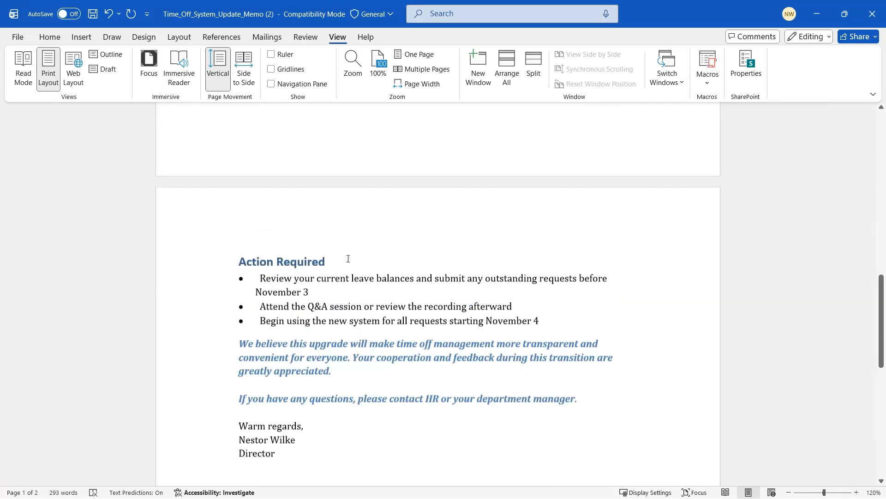
{"action": "scroll", "coordinate": [348, 258], "scroll_direction": "up", "scroll_amount": 11}
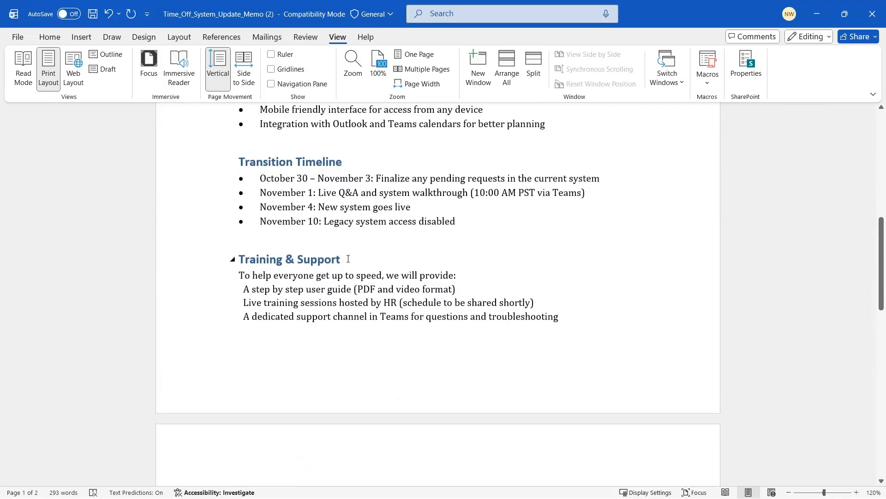
{"action": "scroll", "coordinate": [348, 259], "scroll_direction": "up", "scroll_amount": 7}
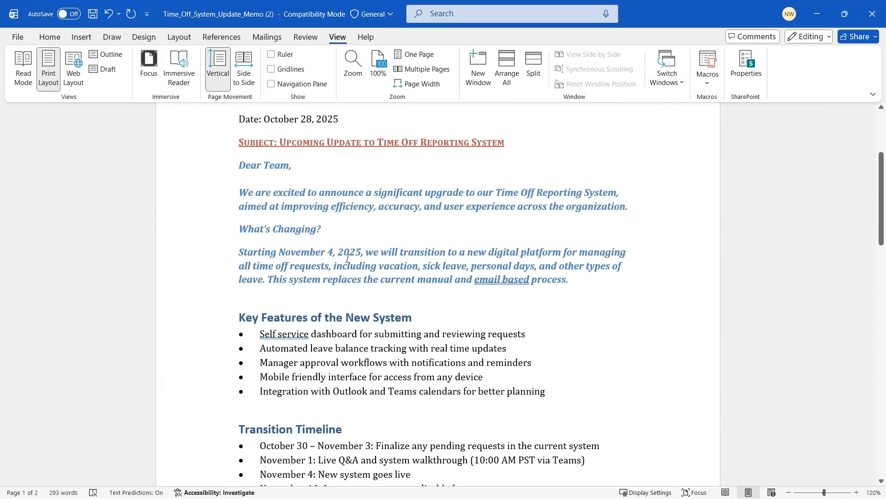
{"action": "scroll", "coordinate": [348, 258], "scroll_direction": "up", "scroll_amount": 1}
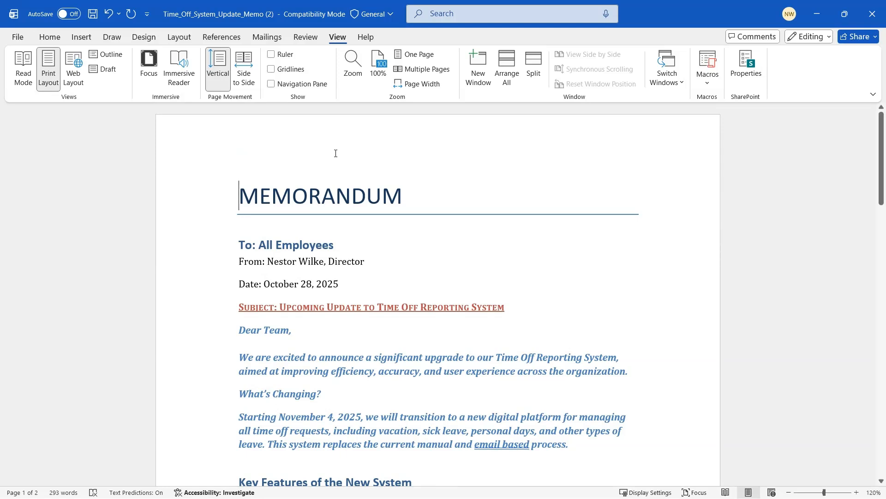
{"action": "left_click", "coordinate": [145, 37]}
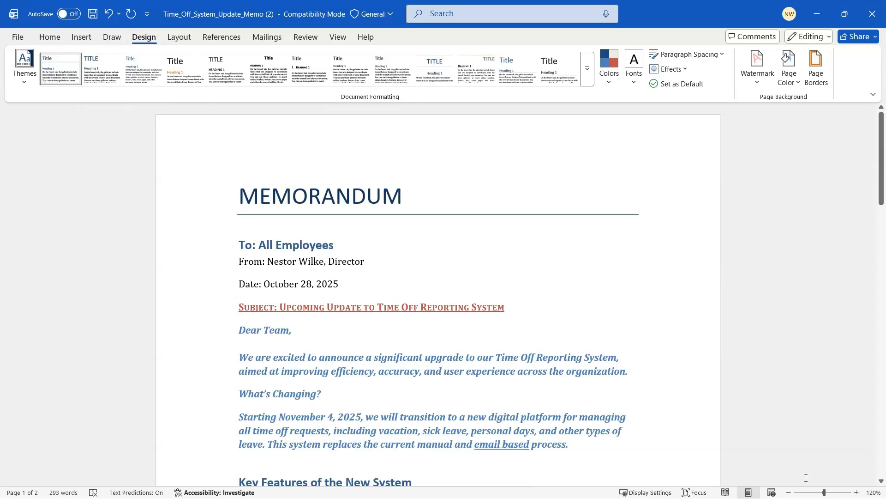
{"action": "left_click", "coordinate": [790, 493]}
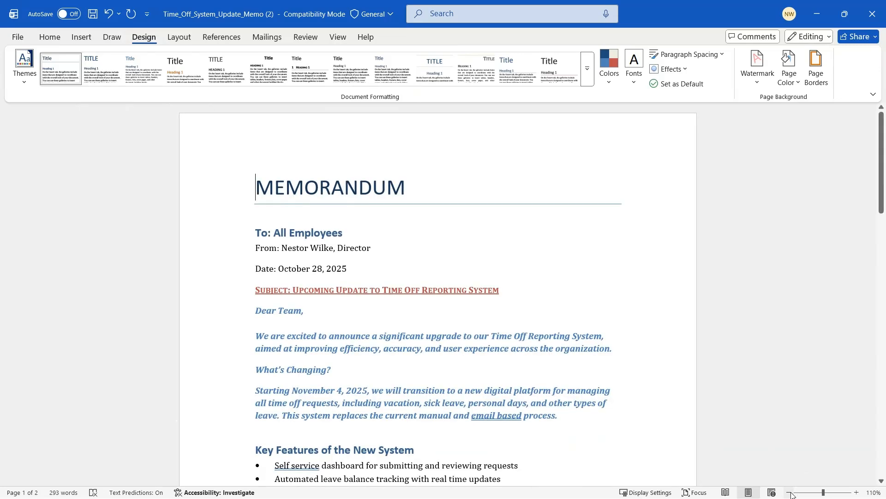
{"action": "left_click", "coordinate": [790, 492]}
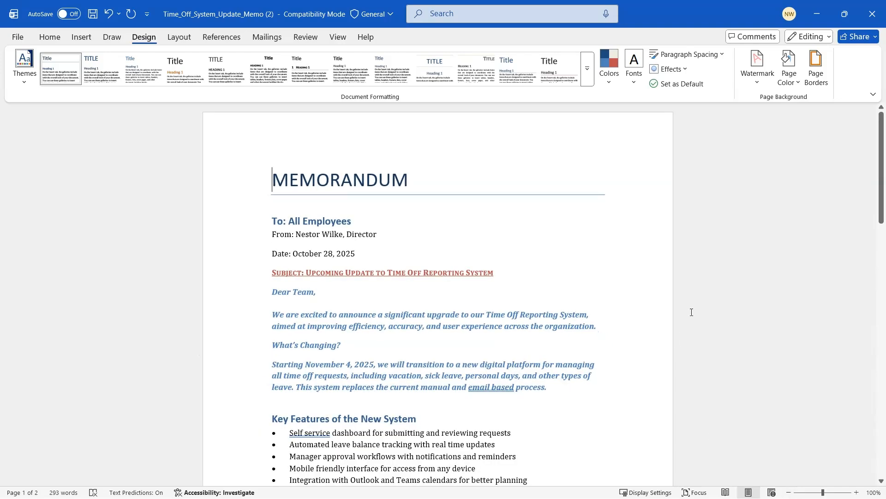
Apply the built-in Basic (Stylish) style set to the memo and check its headings and lists.
{"action": "scroll", "coordinate": [691, 312], "scroll_direction": "down", "scroll_amount": 2}
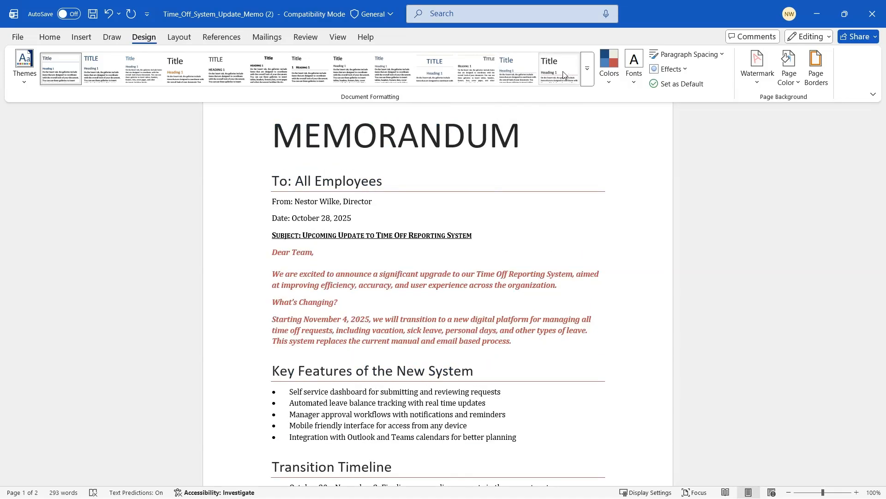
{"action": "left_click", "coordinate": [587, 78]}
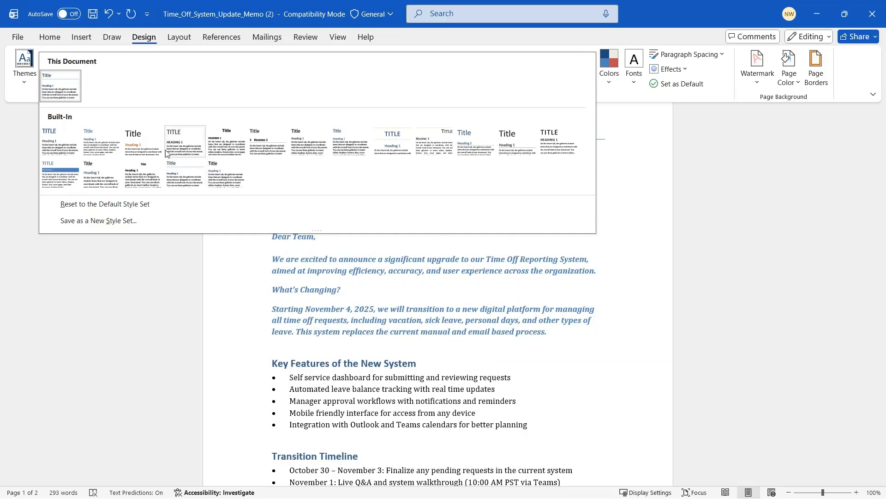
{"action": "left_click", "coordinate": [137, 145]}
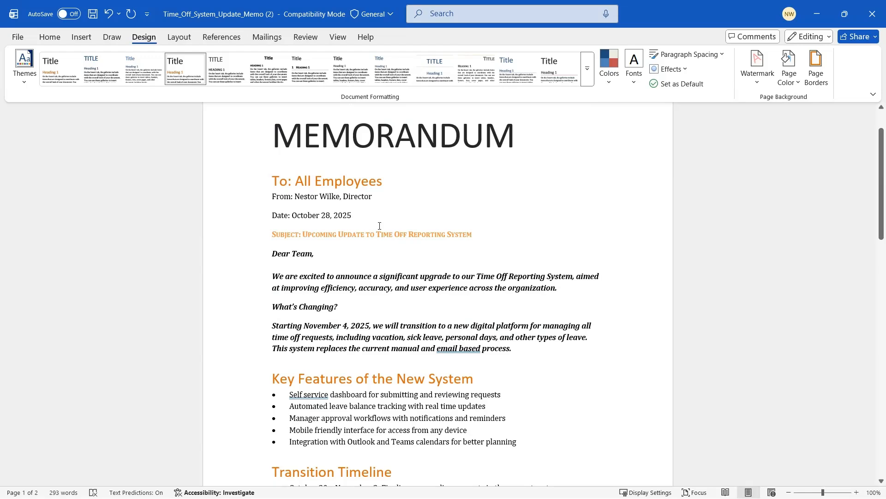
{"action": "scroll", "coordinate": [380, 226], "scroll_direction": "down", "scroll_amount": 3}
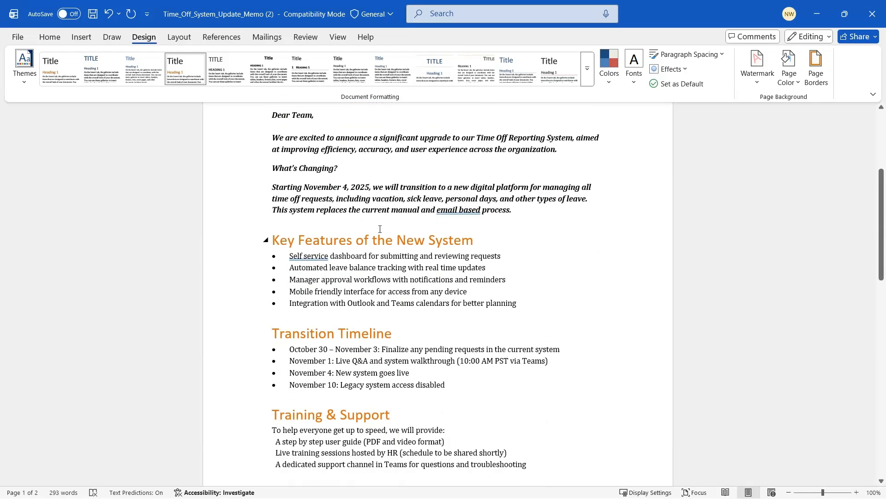
{"action": "scroll", "coordinate": [379, 229], "scroll_direction": "up", "scroll_amount": 4}
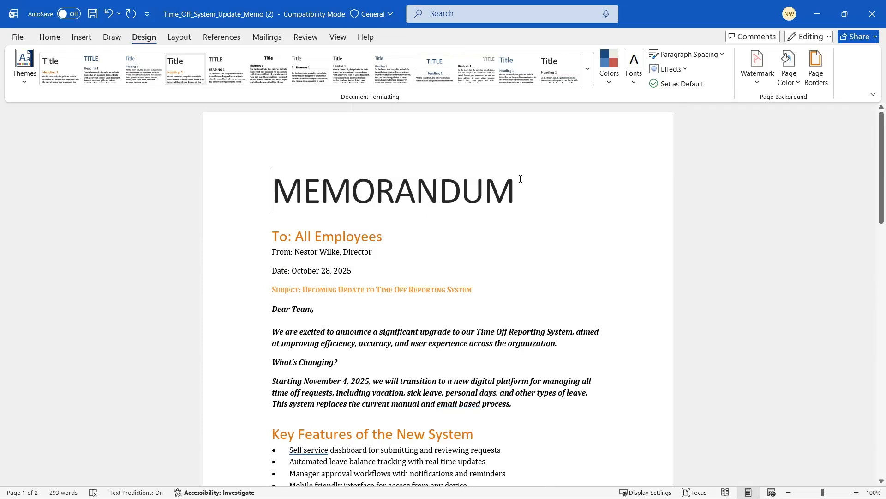
Examine the available theme colors, themes, theme fonts, paragraph spacing options and effects for the memo without applying any.
{"action": "left_click", "coordinate": [610, 84]}
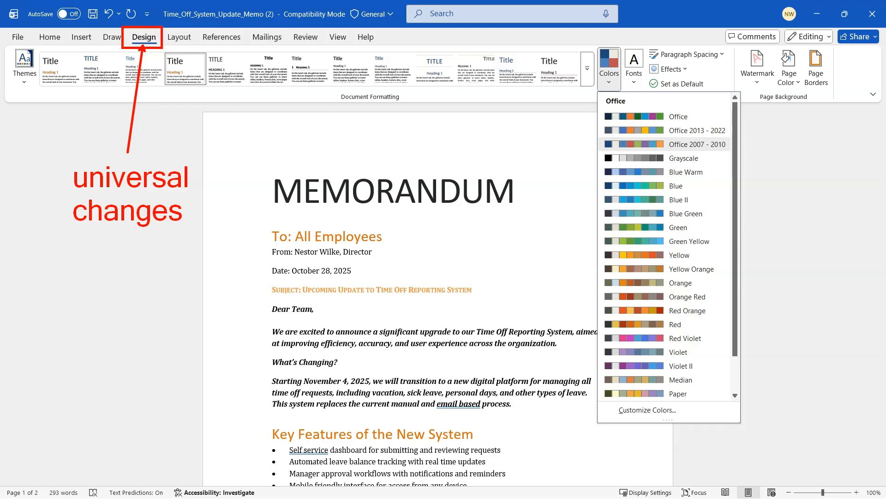
{"action": "left_click", "coordinate": [76, 181]}
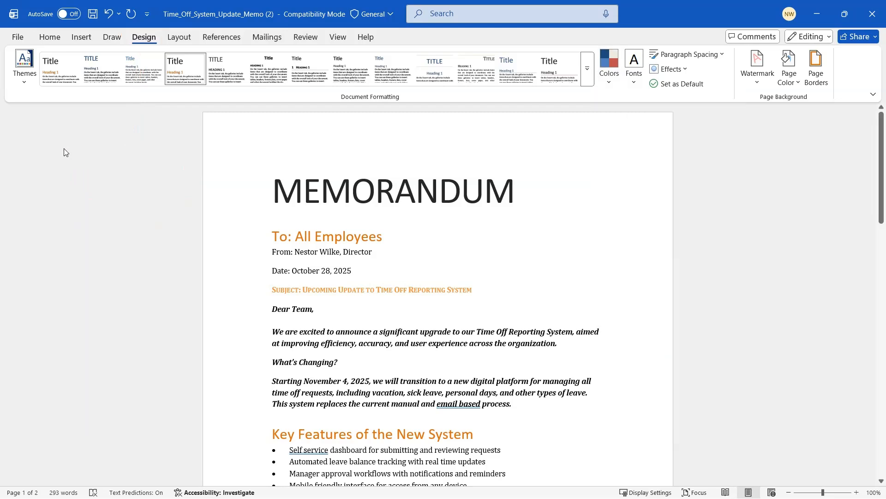
{"action": "left_click", "coordinate": [24, 83]}
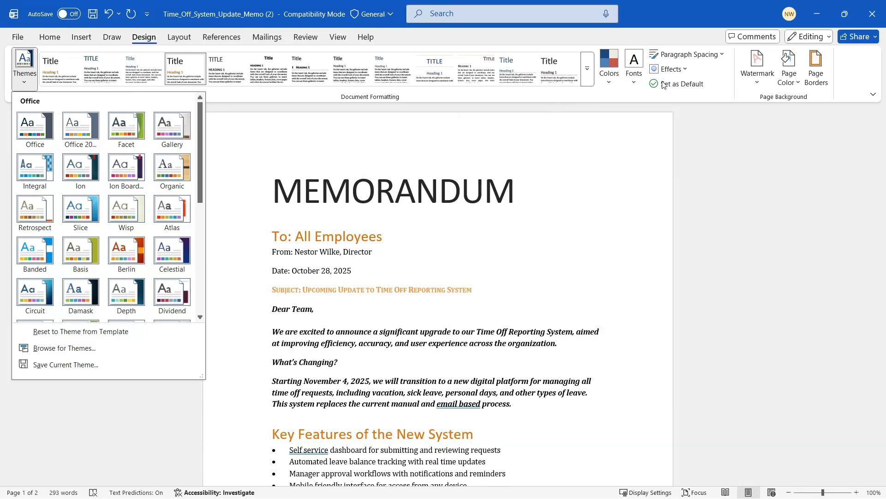
{"action": "left_click", "coordinate": [607, 84]}
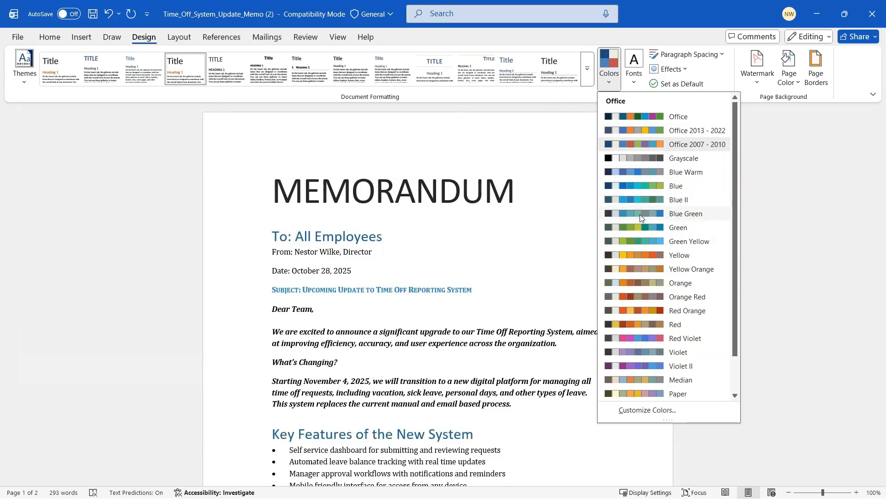
{"action": "scroll", "coordinate": [650, 333], "scroll_direction": "down", "scroll_amount": 1}
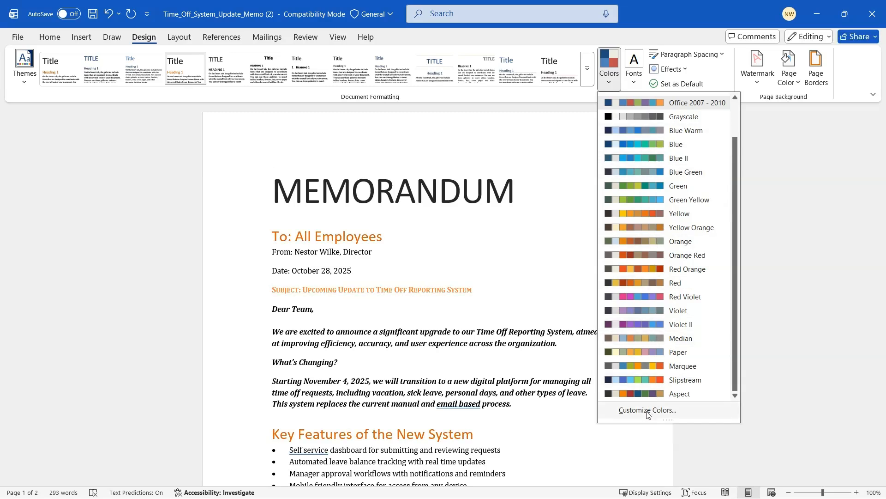
{"action": "left_click", "coordinate": [637, 84]}
{"action": "left_click", "coordinate": [637, 84]}
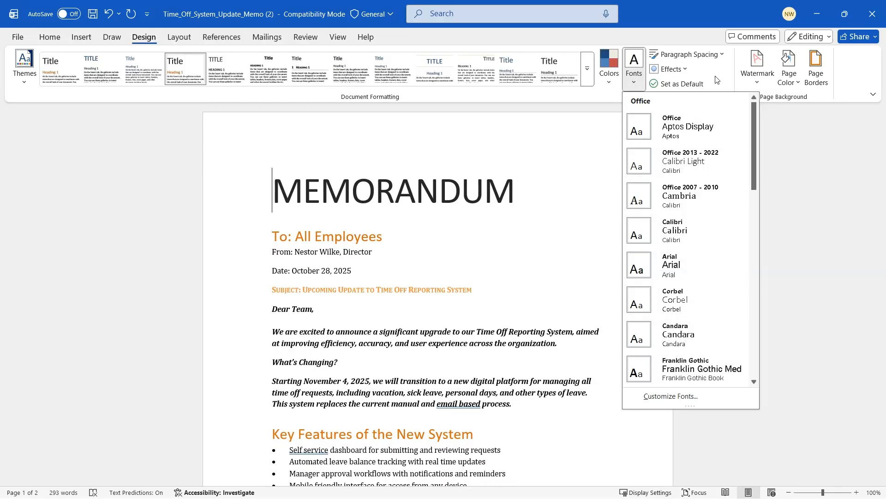
{"action": "left_click", "coordinate": [721, 57]}
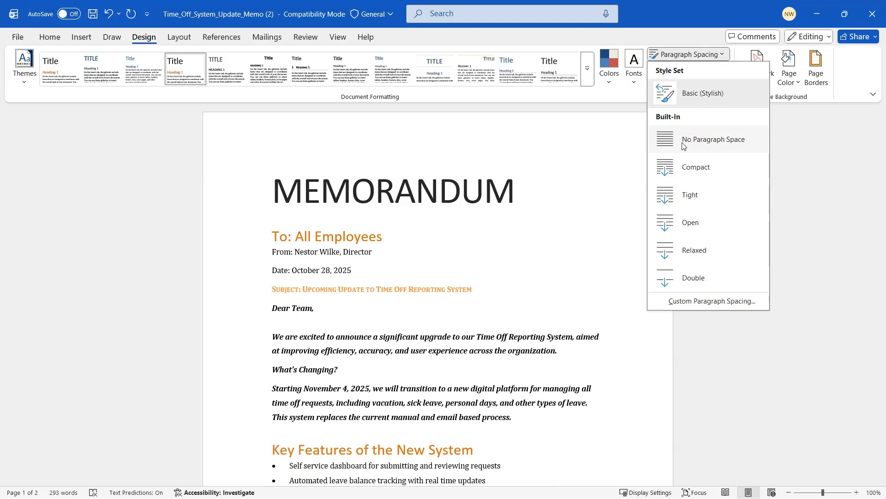
{"action": "left_click", "coordinate": [703, 37]}
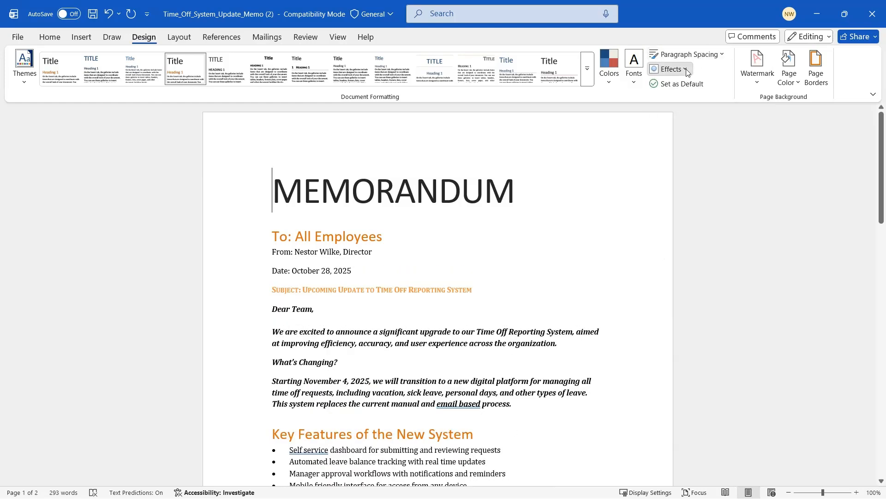
{"action": "left_click", "coordinate": [685, 72]}
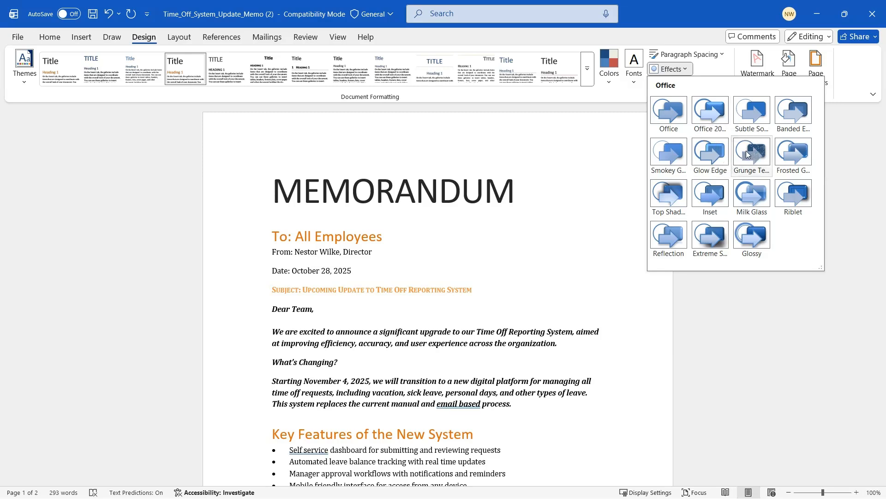
{"action": "left_click", "coordinate": [598, 100]}
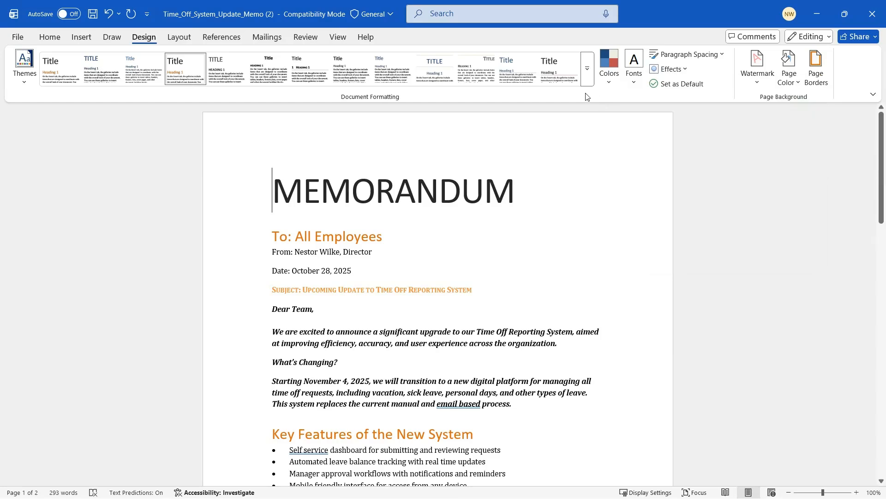
Apply the Gallery theme to the memo and check the font of the "To: All Employees" heading.
{"action": "left_click", "coordinate": [28, 86]}
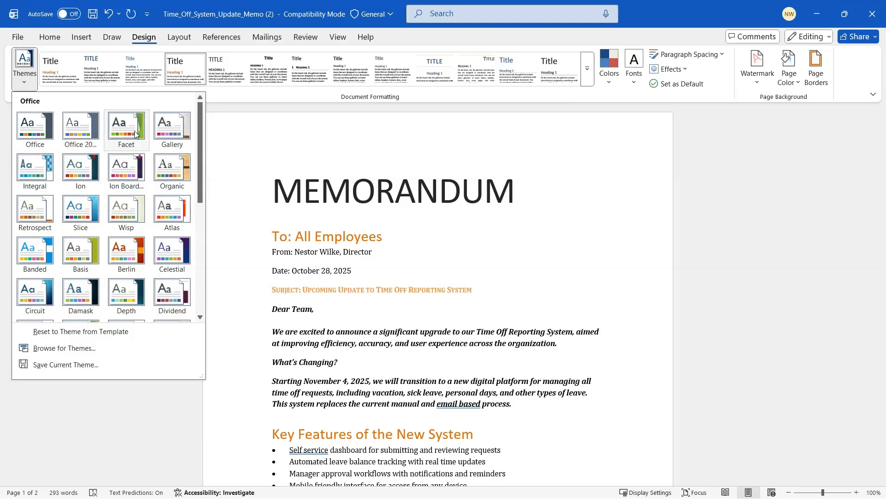
{"action": "scroll", "coordinate": [199, 138], "scroll_direction": "down", "scroll_amount": 1}
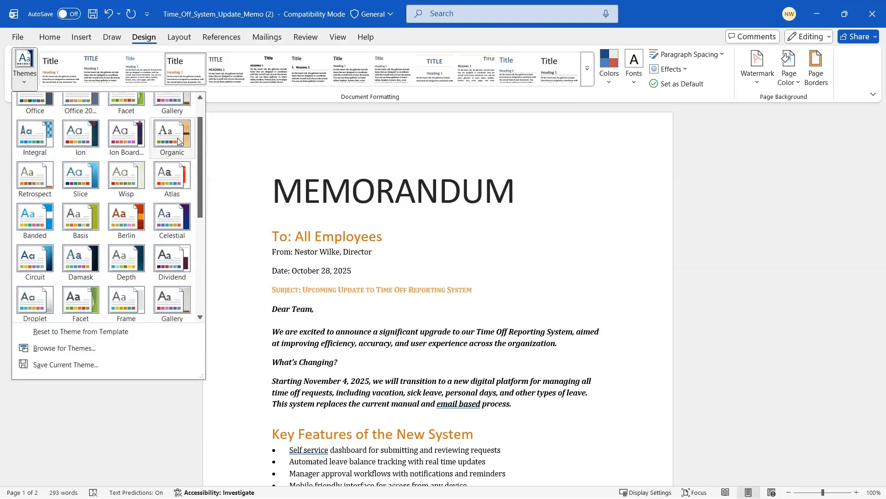
{"action": "scroll", "coordinate": [181, 136], "scroll_direction": "up", "scroll_amount": 1}
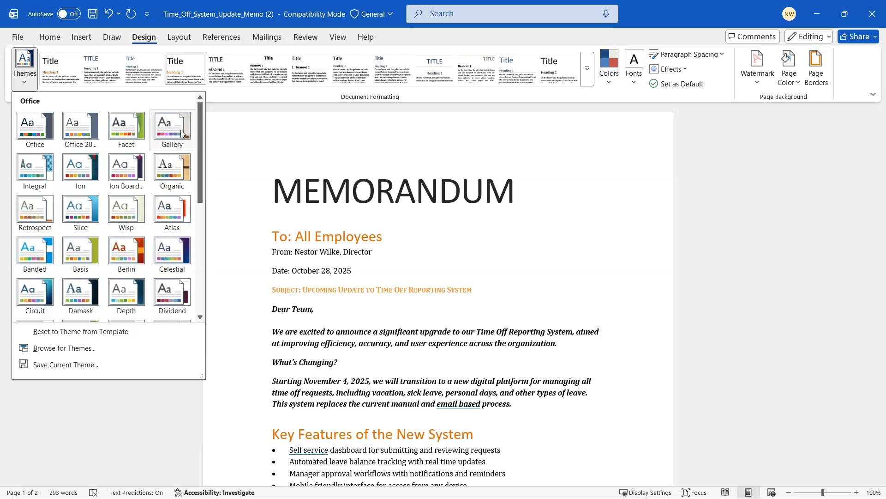
{"action": "left_click", "coordinate": [176, 134]}
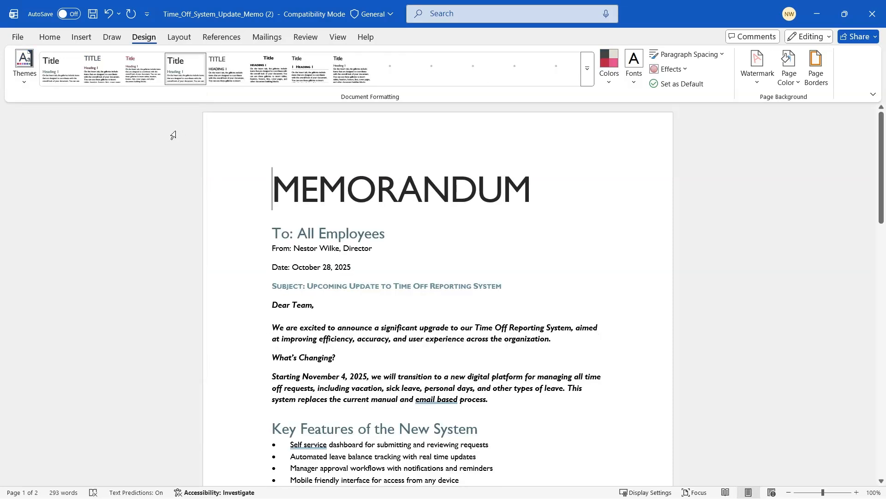
{"action": "left_click", "coordinate": [350, 235]}
{"action": "double_click", "coordinate": [351, 235]}
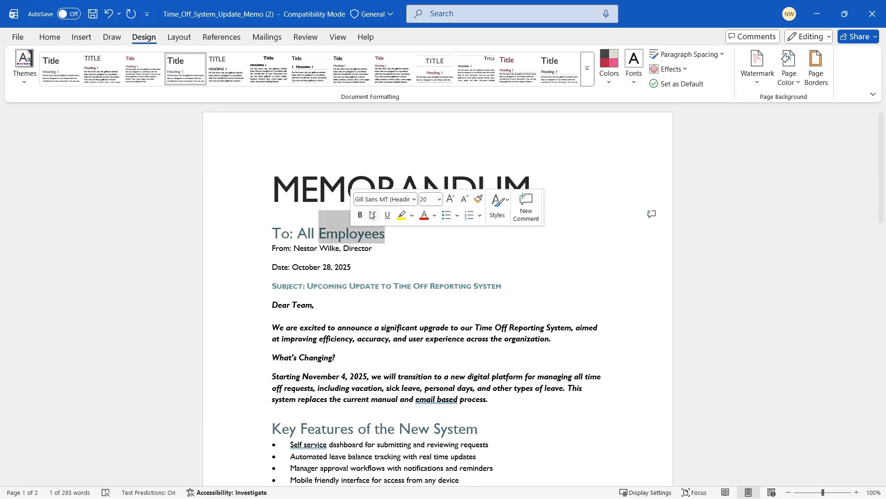
{"action": "left_click", "coordinate": [354, 248]}
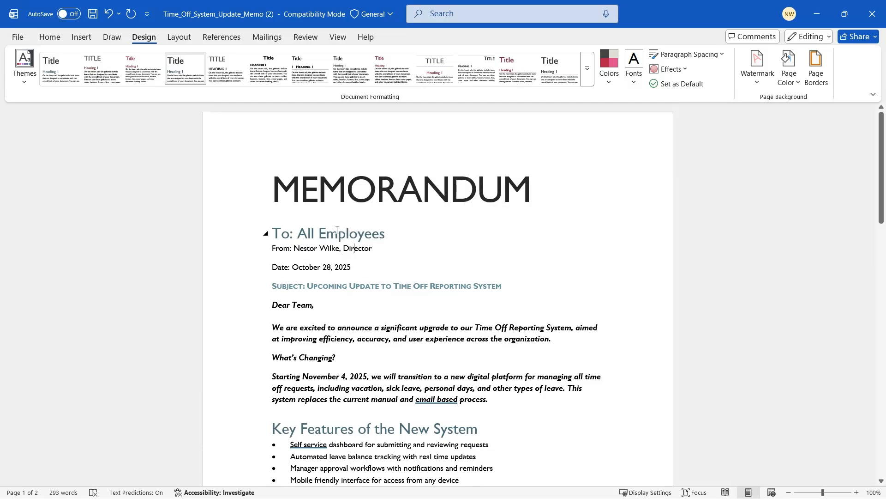
Apply the Berlin theme to the memo and preview the remaining built-in themes without changing it.
{"action": "left_click", "coordinate": [25, 82]}
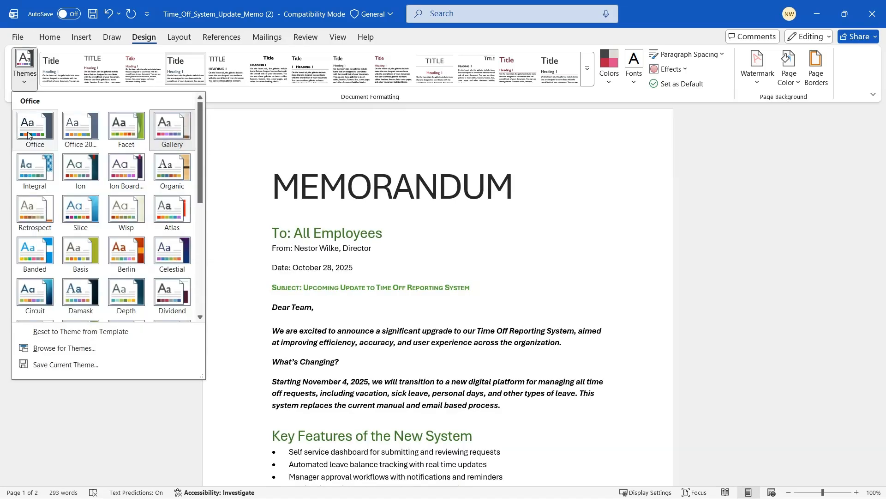
{"action": "left_click", "coordinate": [123, 253]}
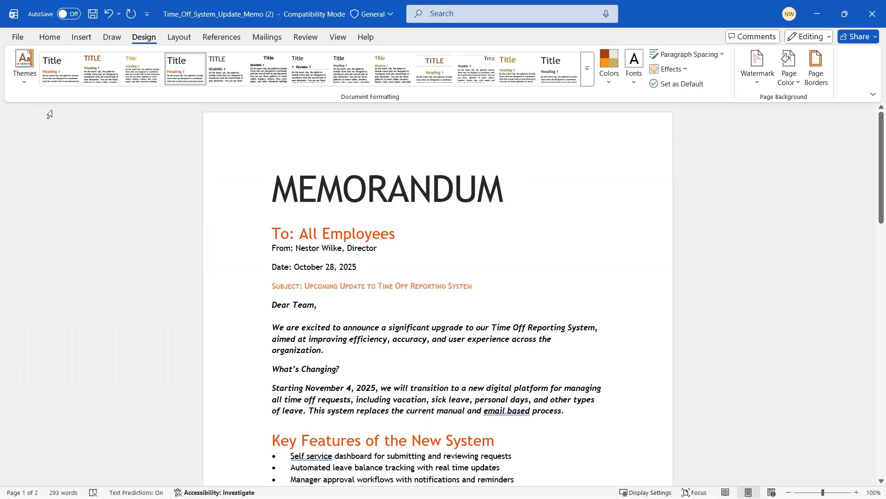
{"action": "left_click", "coordinate": [25, 73]}
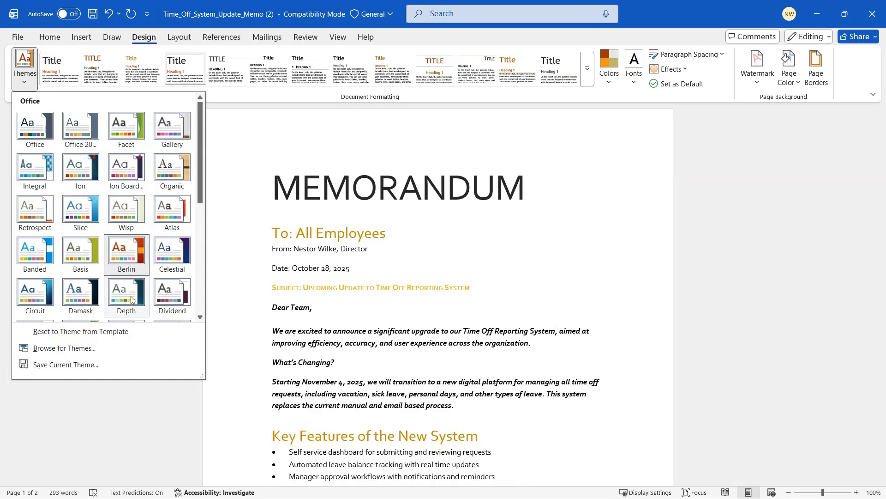
{"action": "scroll", "coordinate": [87, 284], "scroll_direction": "down", "scroll_amount": 10}
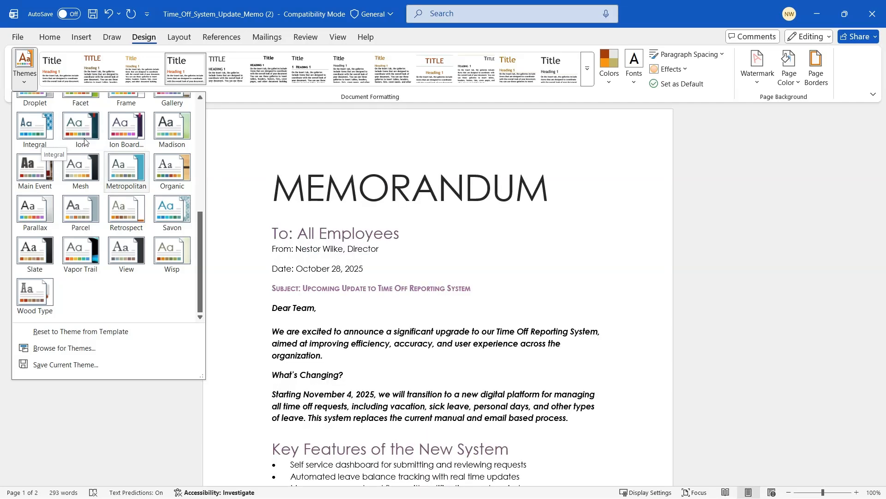
{"action": "left_click", "coordinate": [478, 260]}
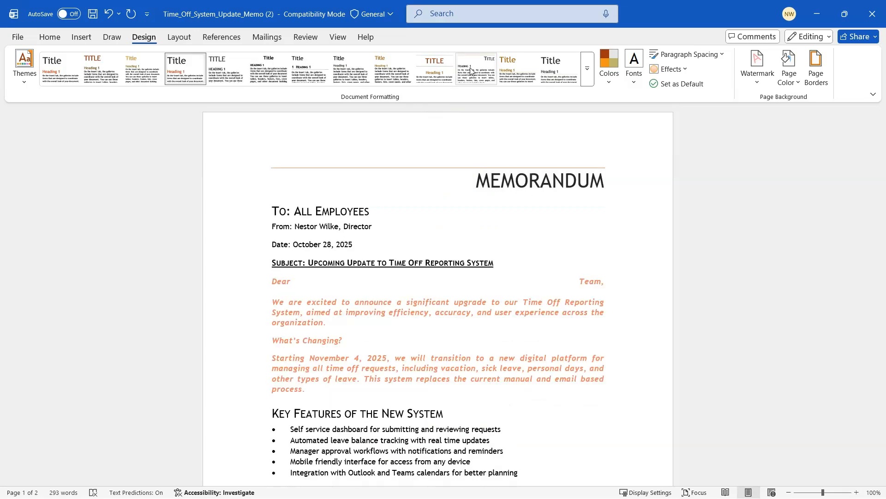
Apply the style set with a gold title and underlined gold headings, and check the memo down to Training & Support.
{"action": "left_click", "coordinate": [517, 67]}
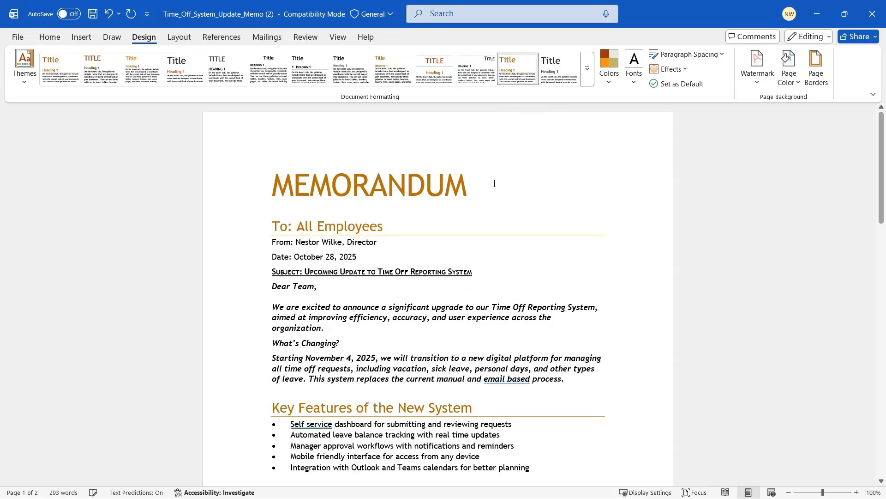
{"action": "scroll", "coordinate": [472, 254], "scroll_direction": "down", "scroll_amount": 2}
{"action": "scroll", "coordinate": [471, 253], "scroll_direction": "down", "scroll_amount": 7}
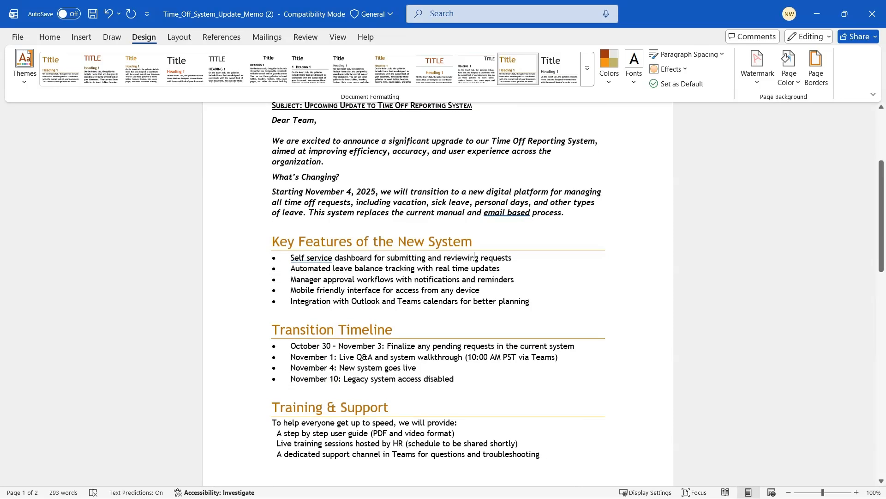
Apply the Georgia theme font set to the whole memo.
{"action": "scroll", "coordinate": [473, 255], "scroll_direction": "up", "scroll_amount": 5}
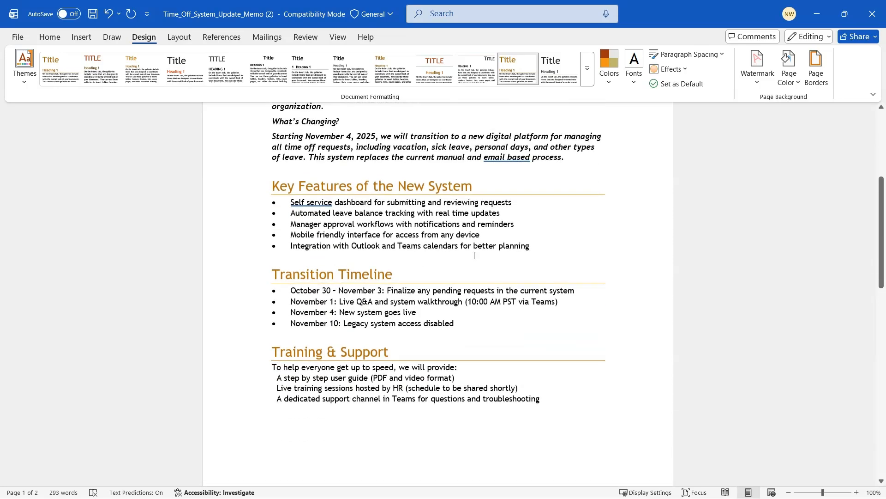
{"action": "scroll", "coordinate": [473, 254], "scroll_direction": "up", "scroll_amount": 5}
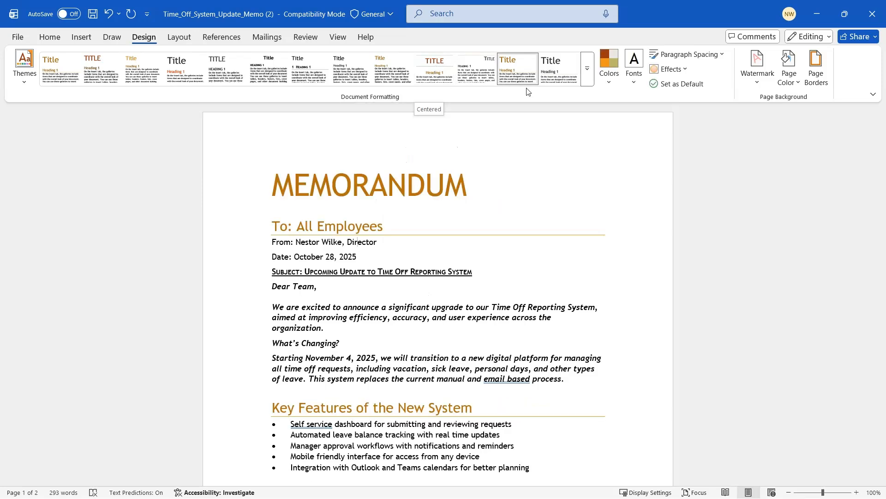
{"action": "left_click", "coordinate": [609, 81]}
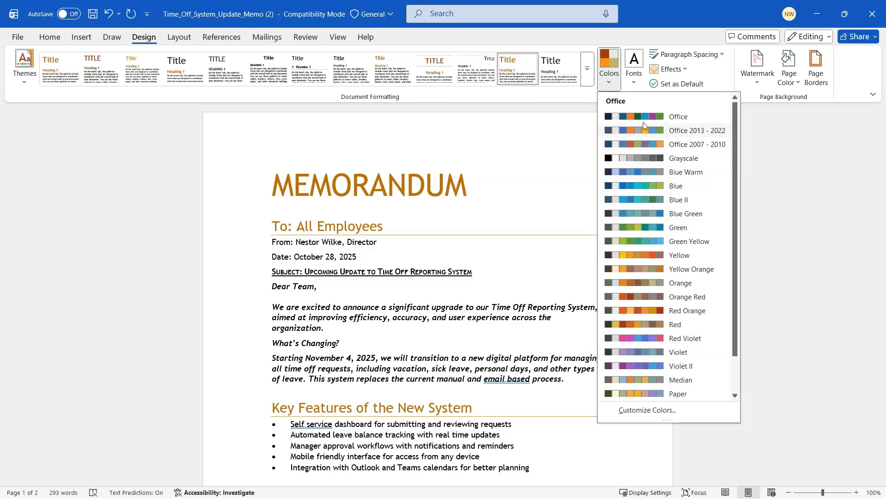
{"action": "left_click", "coordinate": [635, 82]}
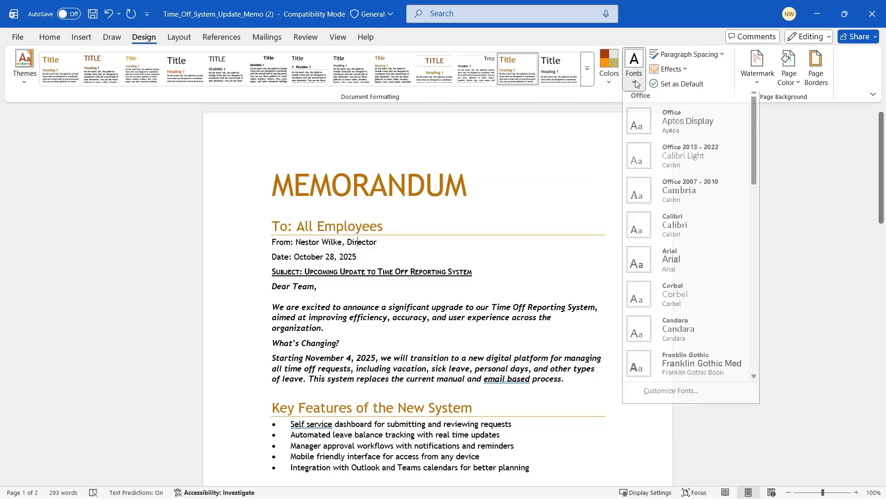
{"action": "left_click_drag", "start_coordinate": [757, 136], "coordinate": [757, 222]}
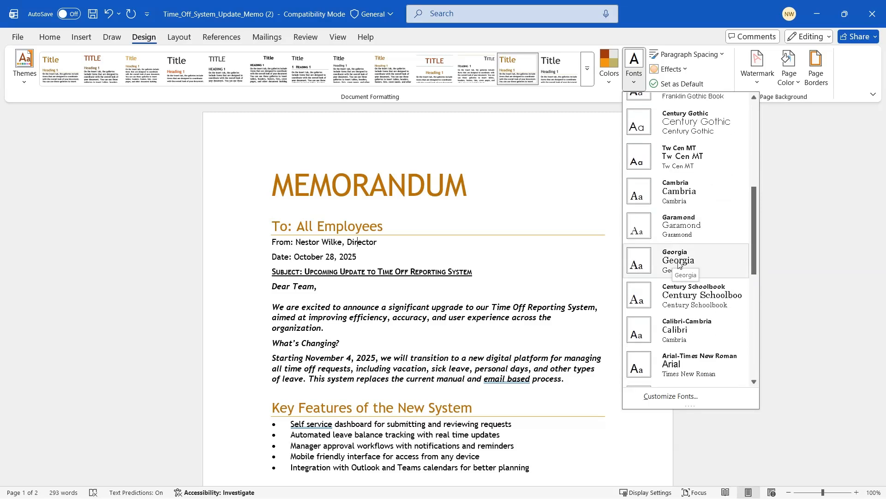
{"action": "left_click", "coordinate": [672, 260]}
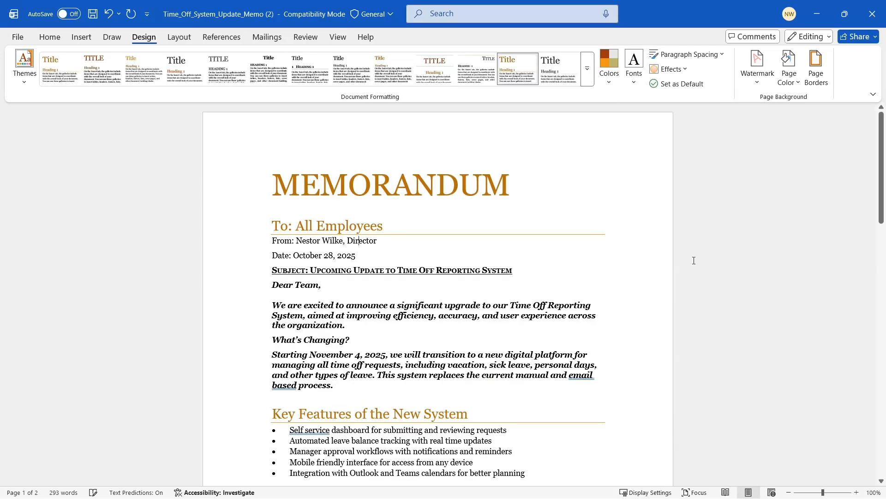
Set the memo's document-wide paragraph spacing to Tight and check the result across the first page.
{"action": "scroll", "coordinate": [393, 199], "scroll_direction": "down", "scroll_amount": 3}
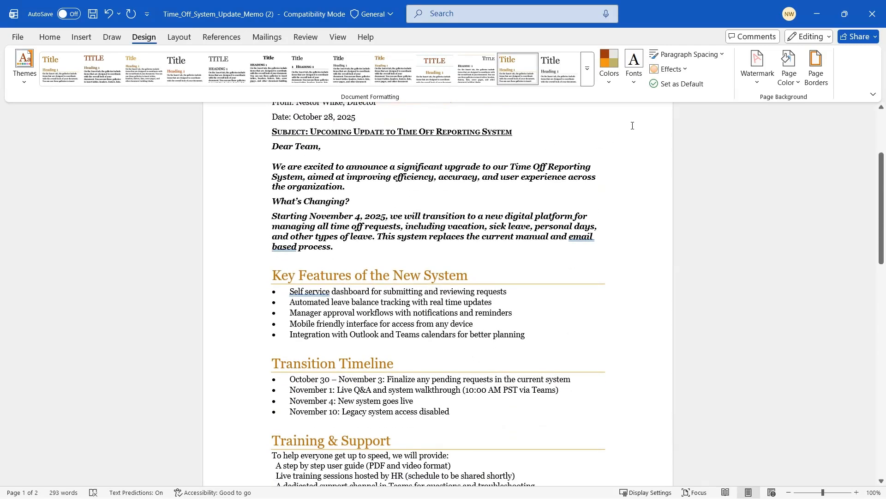
{"action": "left_click", "coordinate": [724, 57]}
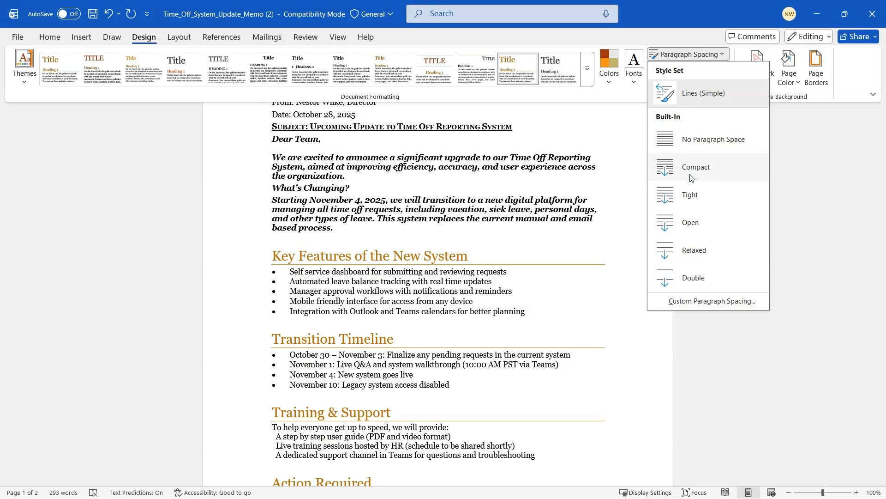
{"action": "left_click", "coordinate": [686, 206]}
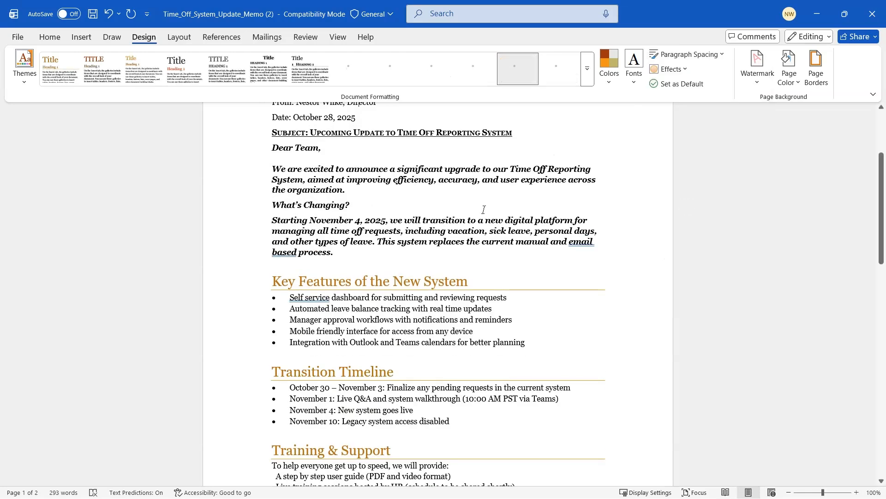
{"action": "scroll", "coordinate": [470, 207], "scroll_direction": "up", "scroll_amount": 1}
{"action": "scroll", "coordinate": [470, 207], "scroll_direction": "up", "scroll_amount": 4}
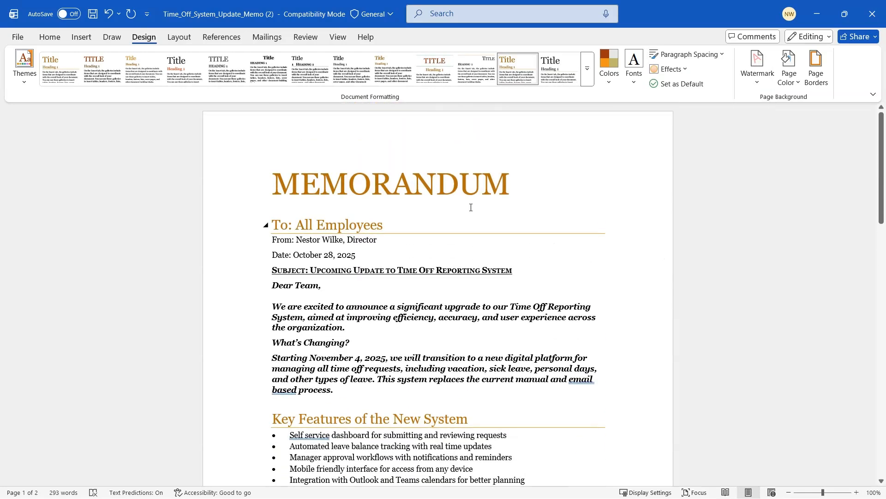
{"action": "scroll", "coordinate": [471, 207], "scroll_direction": "down", "scroll_amount": 8}
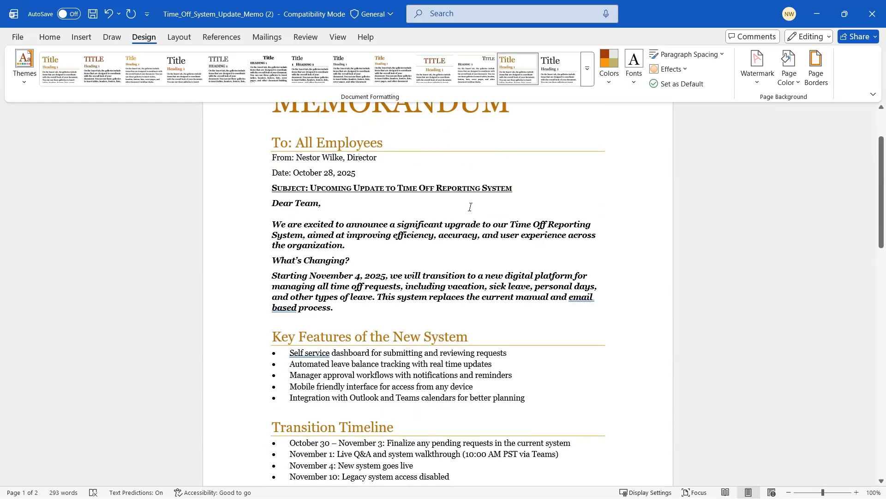
{"action": "scroll", "coordinate": [471, 206], "scroll_direction": "up", "scroll_amount": 3}
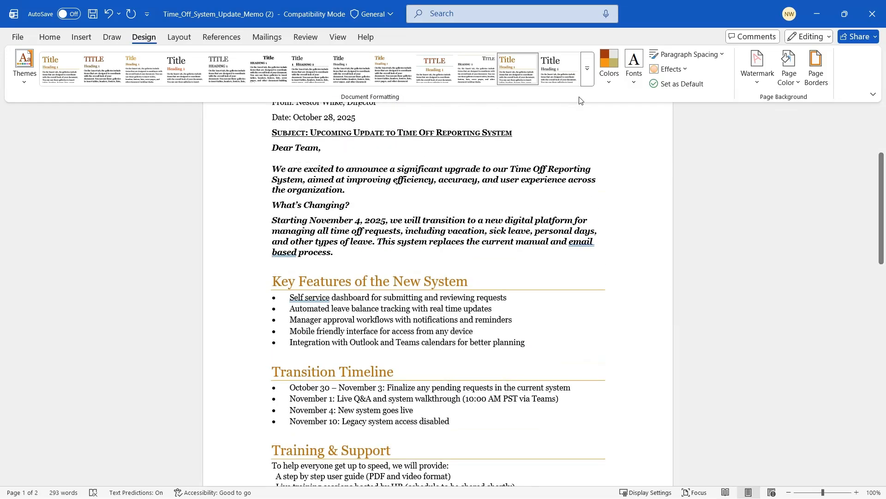
Apply the built-in style set with an orange uppercase title and solid orange bars behind the headings to the memo.
{"action": "left_click", "coordinate": [588, 69]}
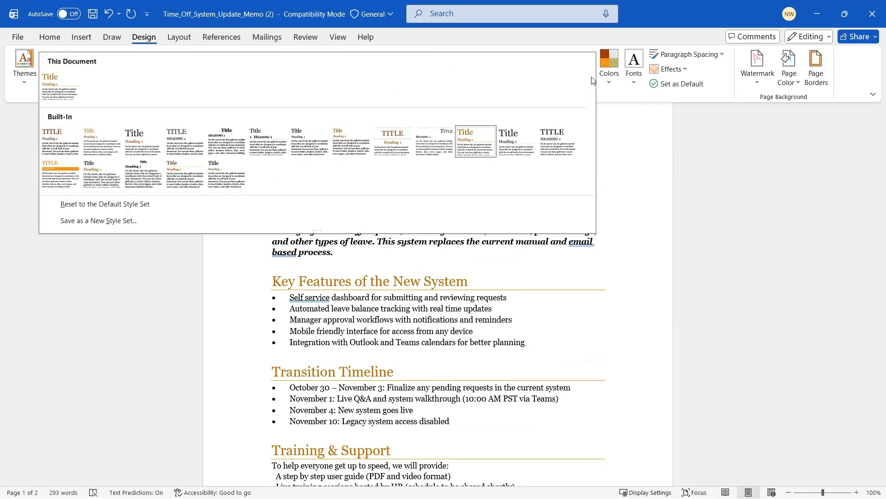
{"action": "left_click", "coordinate": [60, 174]}
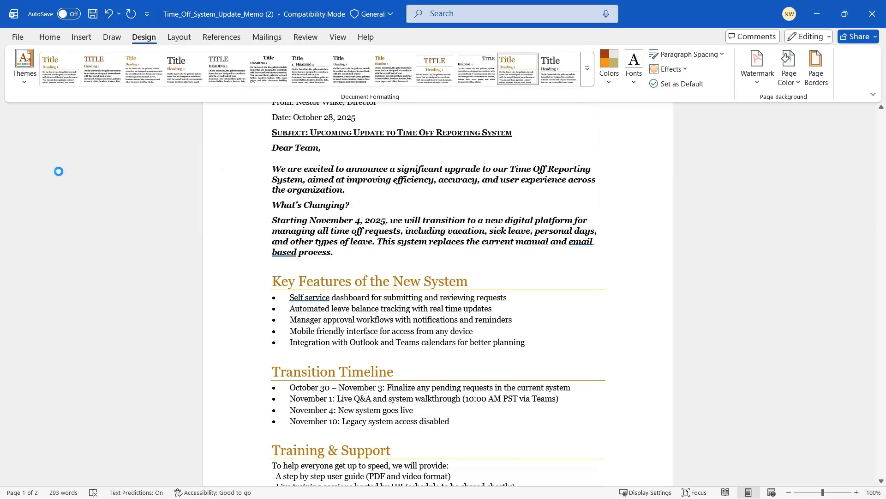
{"action": "scroll", "coordinate": [481, 227], "scroll_direction": "up", "scroll_amount": 3}
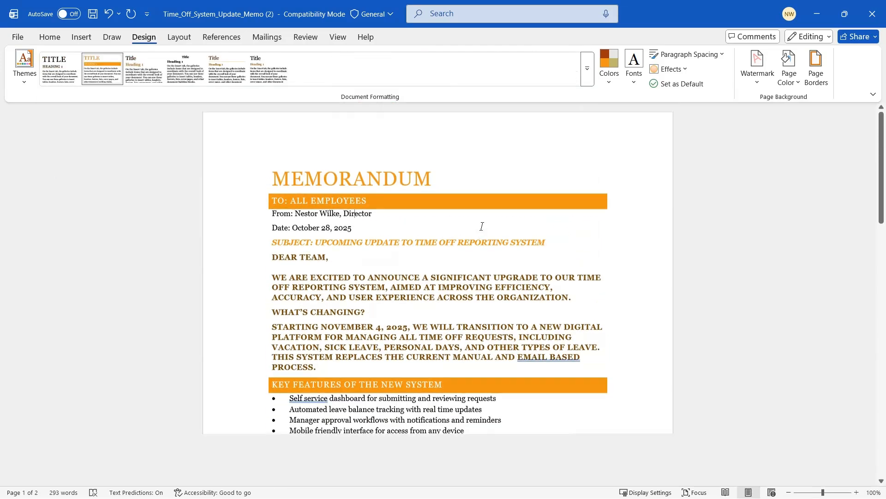
{"action": "scroll", "coordinate": [482, 227], "scroll_direction": "down", "scroll_amount": 2}
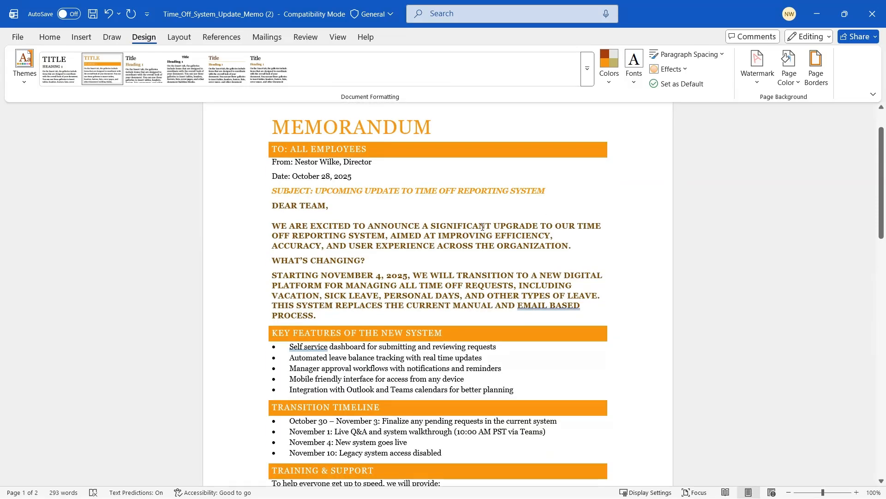
Zoom the memo to 120% and examine its new styling from the title to the signature, including where the pages split.
{"action": "left_click", "coordinate": [856, 492]}
{"action": "left_click", "coordinate": [856, 492]}
{"action": "scroll", "coordinate": [514, 327], "scroll_direction": "up", "scroll_amount": 2}
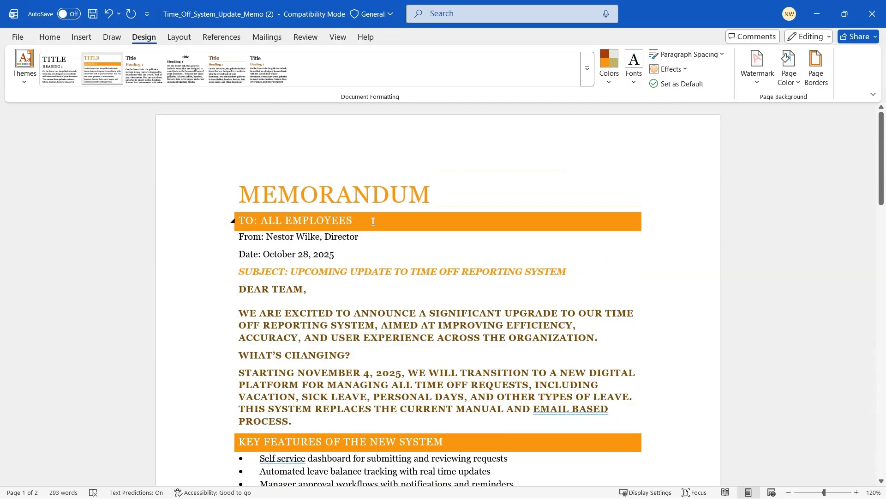
{"action": "scroll", "coordinate": [376, 220], "scroll_direction": "down", "scroll_amount": 4}
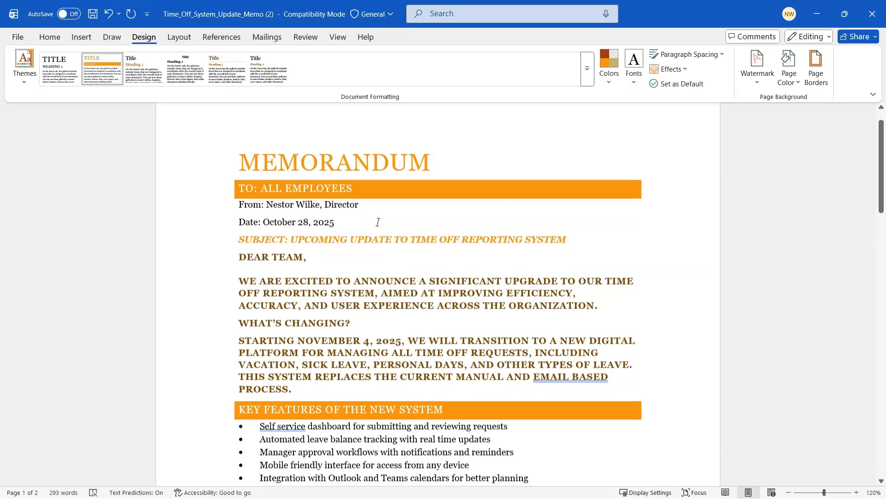
{"action": "scroll", "coordinate": [376, 221], "scroll_direction": "down", "scroll_amount": 5}
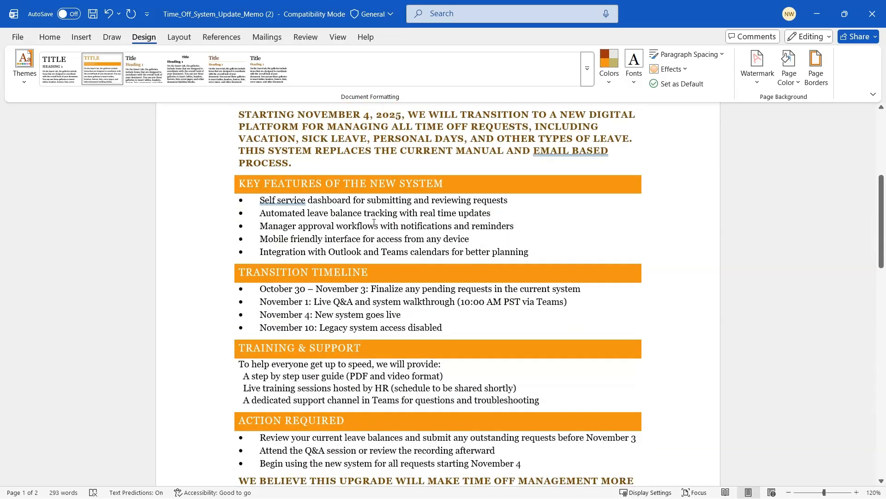
{"action": "scroll", "coordinate": [374, 222], "scroll_direction": "down", "scroll_amount": 3}
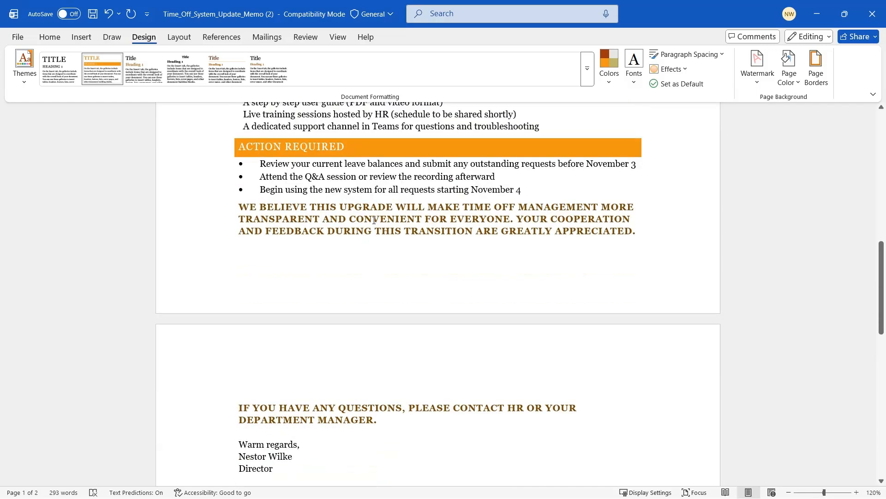
{"action": "scroll", "coordinate": [374, 220], "scroll_direction": "down", "scroll_amount": 2}
{"action": "scroll", "coordinate": [374, 220], "scroll_direction": "up", "scroll_amount": 1}
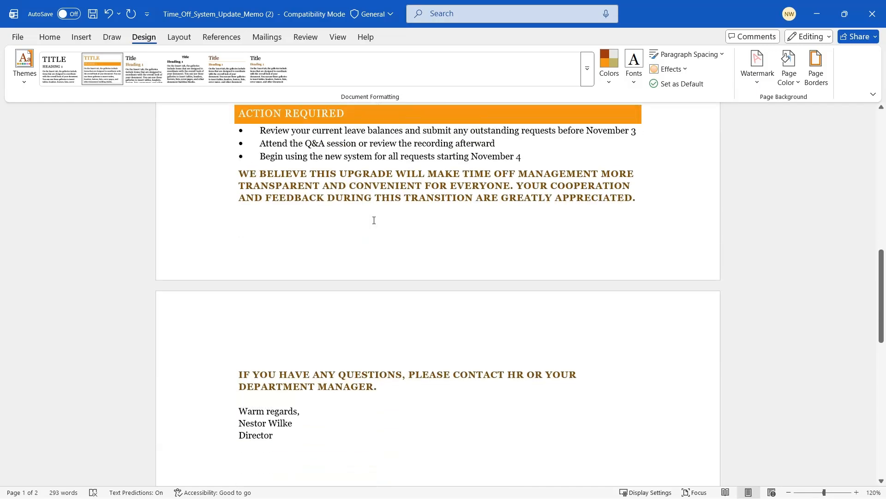
{"action": "scroll", "coordinate": [374, 220], "scroll_direction": "up", "scroll_amount": 3}
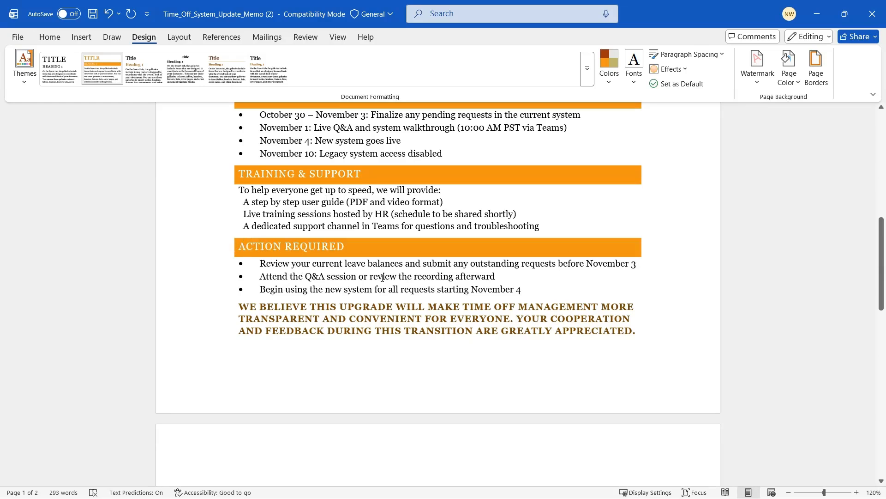
{"action": "scroll", "coordinate": [383, 278], "scroll_direction": "down", "scroll_amount": 3}
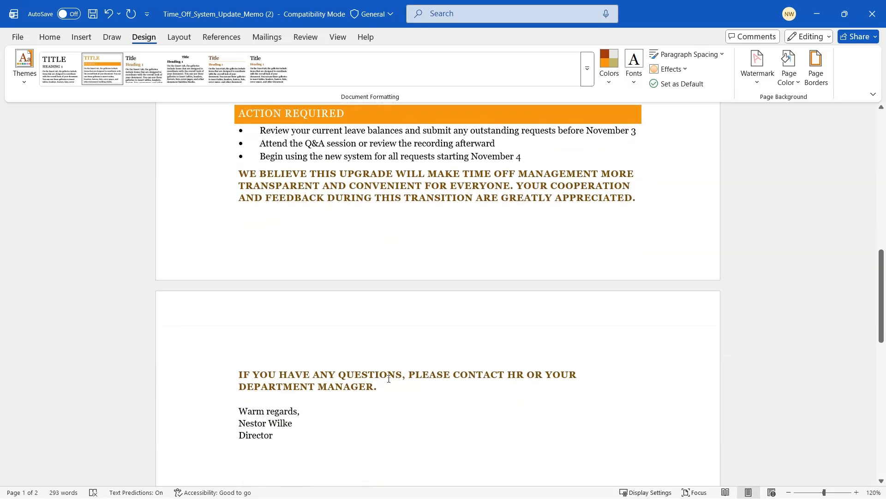
{"action": "scroll", "coordinate": [389, 378], "scroll_direction": "up", "scroll_amount": 2}
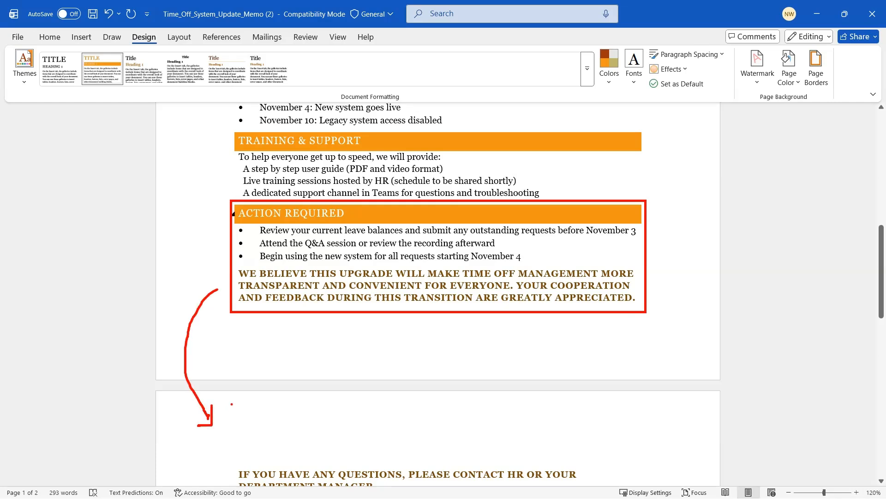
Try to push the Action Required section onto the second page with blank lines above its heading, and undo them.
{"action": "key", "text": "Escape"}
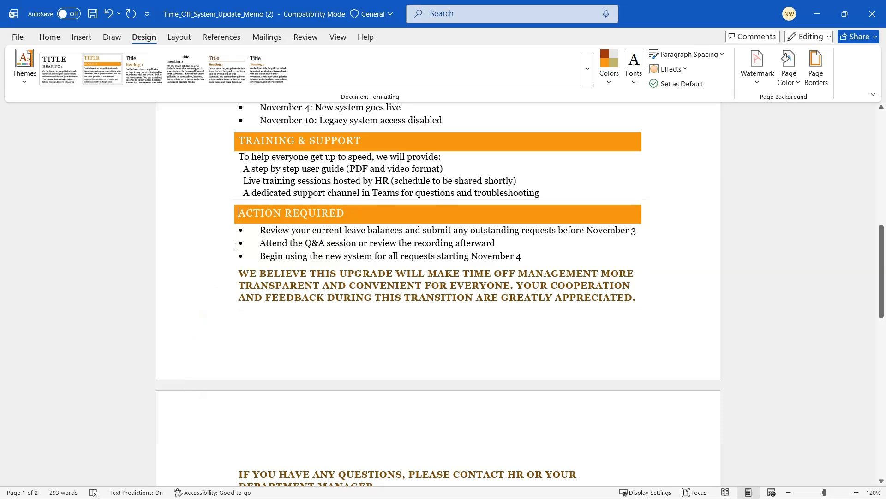
{"action": "key", "text": "Return"}
{"action": "key", "text": "Return"}
{"action": "key", "text": "Return"}
{"action": "key", "text": "Return"}
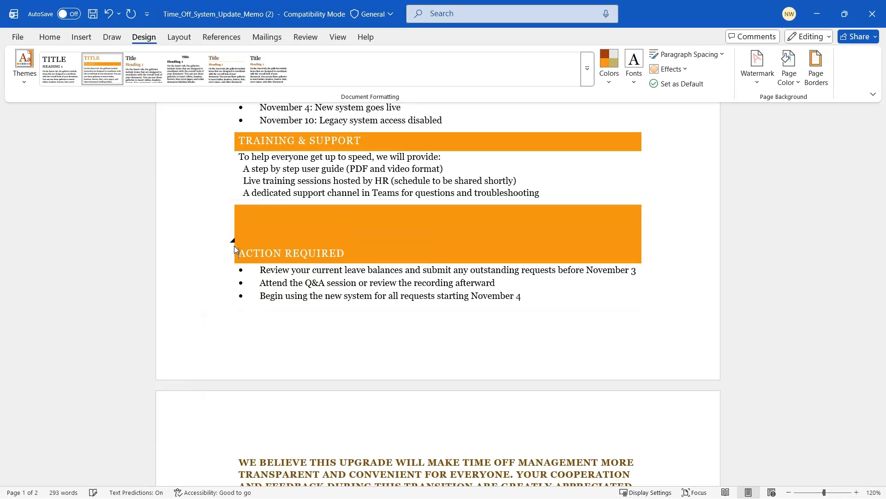
{"action": "key", "text": "Return"}
{"action": "key", "text": "Return"}
{"action": "key", "text": "Return"}
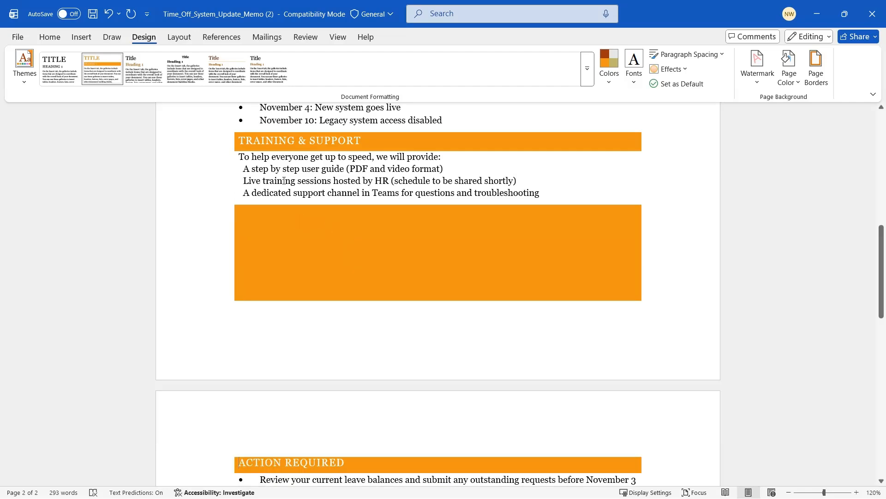
{"action": "left_click", "coordinate": [110, 14]}
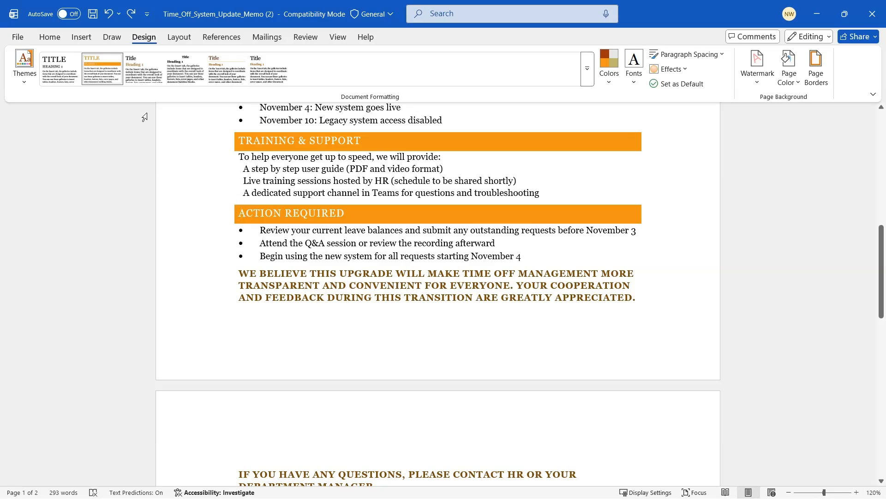
Insert a page break before the Action Required heading so the section starts on the second page.
{"action": "left_click", "coordinate": [81, 39]}
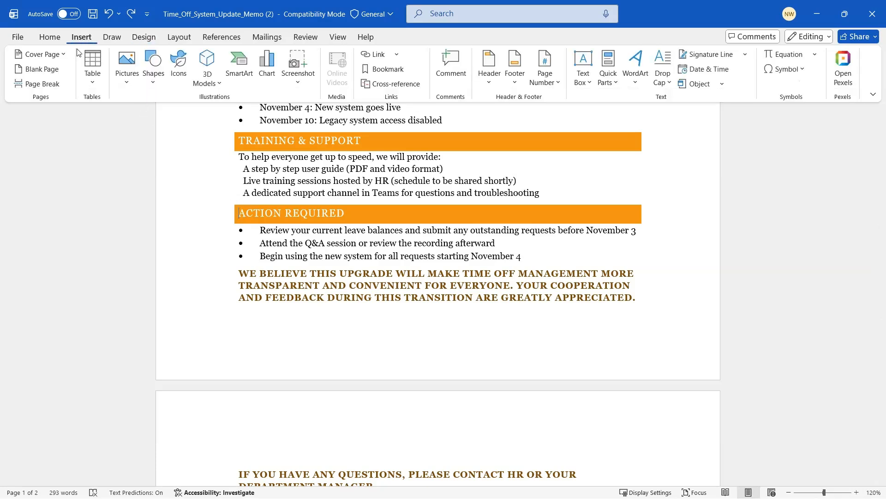
{"action": "left_click", "coordinate": [37, 84]}
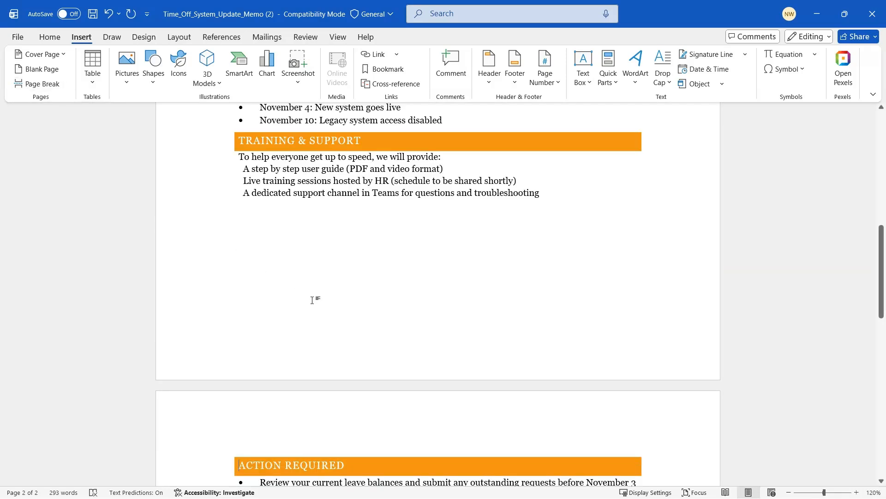
{"action": "scroll", "coordinate": [314, 301], "scroll_direction": "down", "scroll_amount": 5}
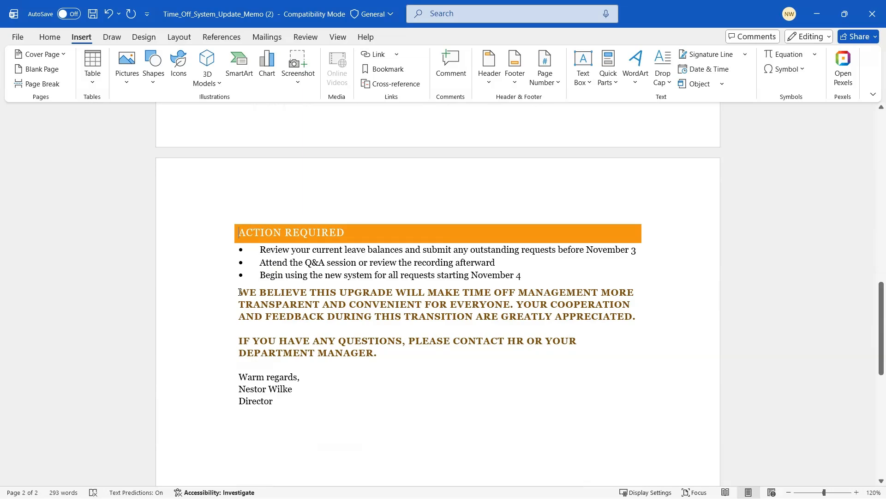
Add two blank lines above the closing "We believe this upgrade" paragraph and review the memo back up to its title.
{"action": "left_click", "coordinate": [240, 292]}
{"action": "key", "text": "Return"}
{"action": "key", "text": "Return"}
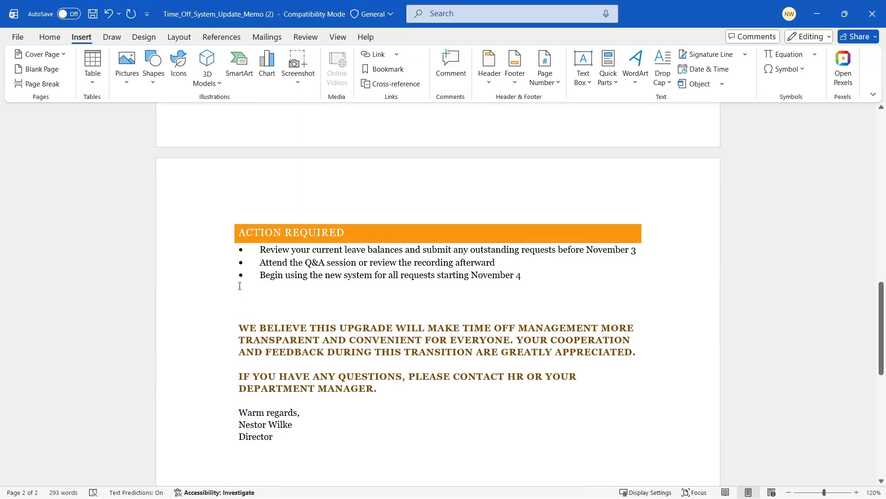
{"action": "scroll", "coordinate": [239, 284], "scroll_direction": "up", "scroll_amount": 5}
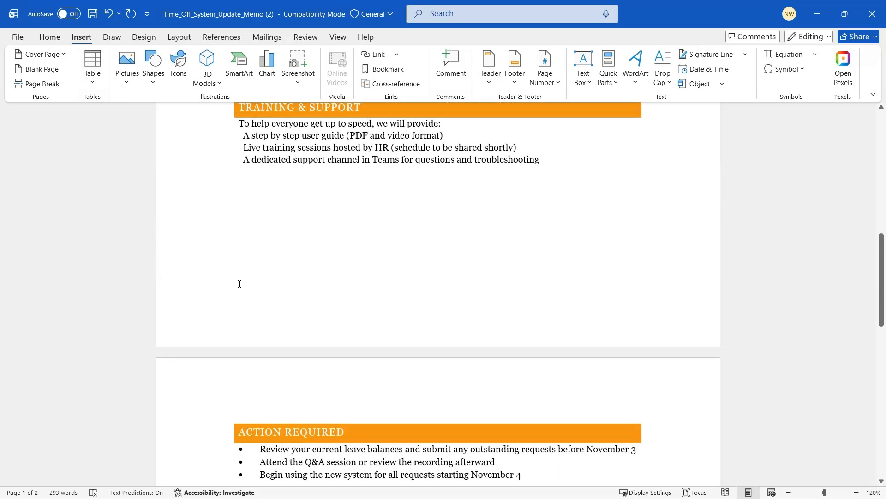
{"action": "scroll", "coordinate": [240, 284], "scroll_direction": "up", "scroll_amount": 8}
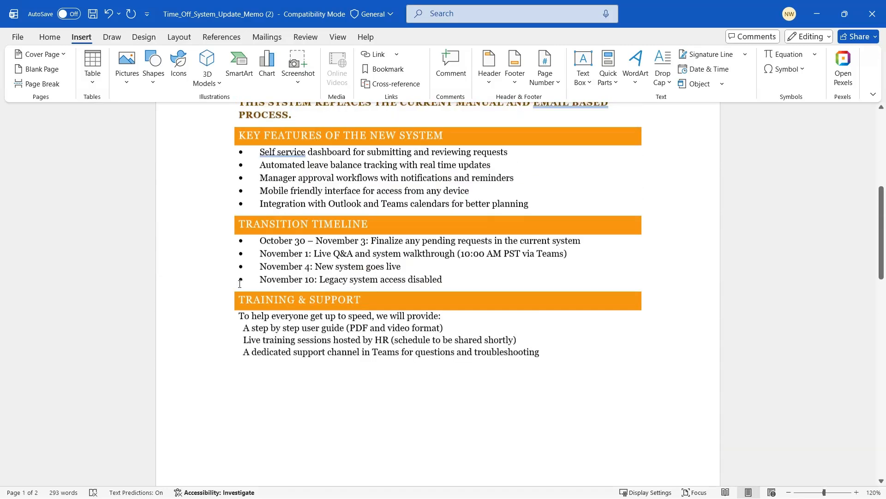
{"action": "scroll", "coordinate": [240, 283], "scroll_direction": "up", "scroll_amount": 4}
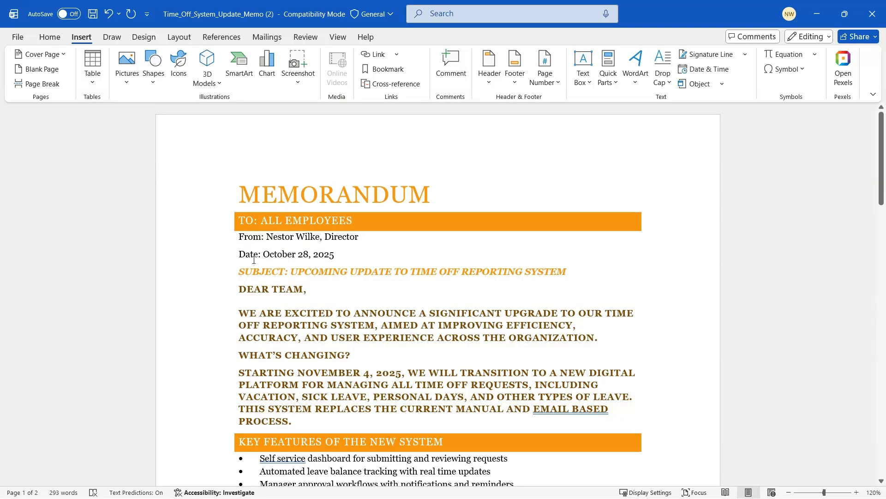
Look through the available margin presets, page orientations and paper sizes for the memo.
{"action": "left_click", "coordinate": [180, 39]}
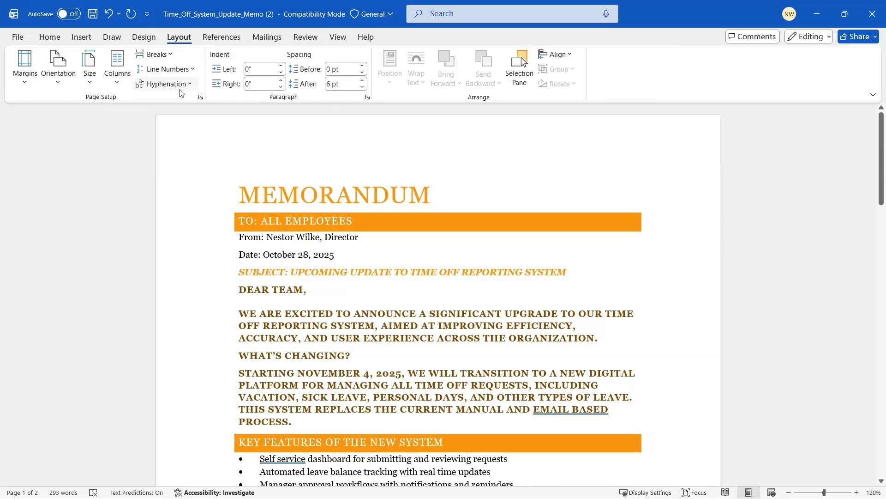
{"action": "left_click", "coordinate": [21, 84]}
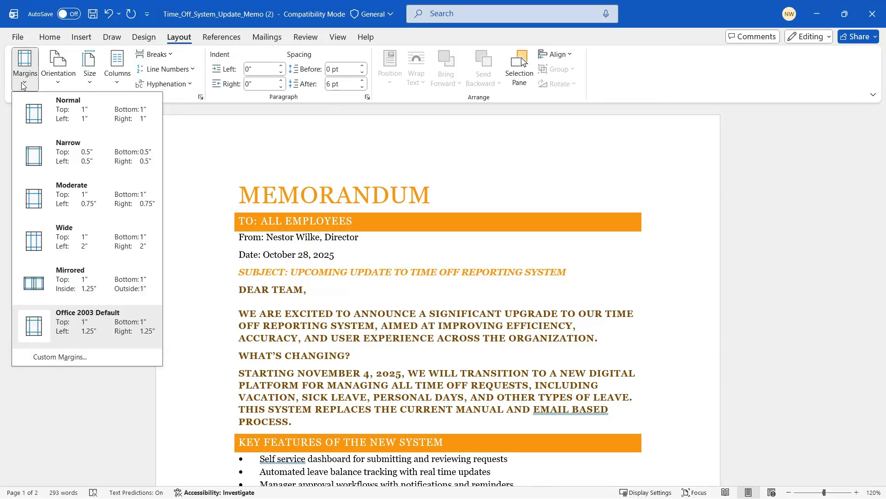
{"action": "left_click", "coordinate": [59, 83]}
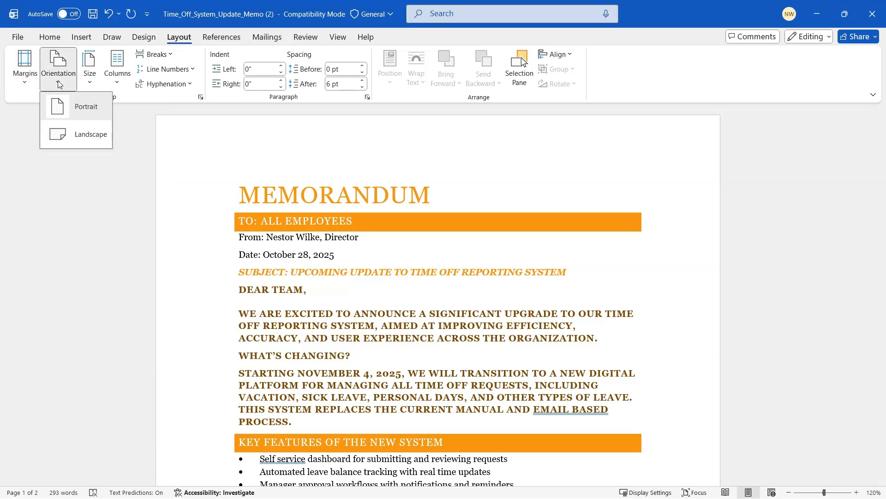
{"action": "left_click", "coordinate": [91, 83]}
{"action": "left_click", "coordinate": [90, 83]}
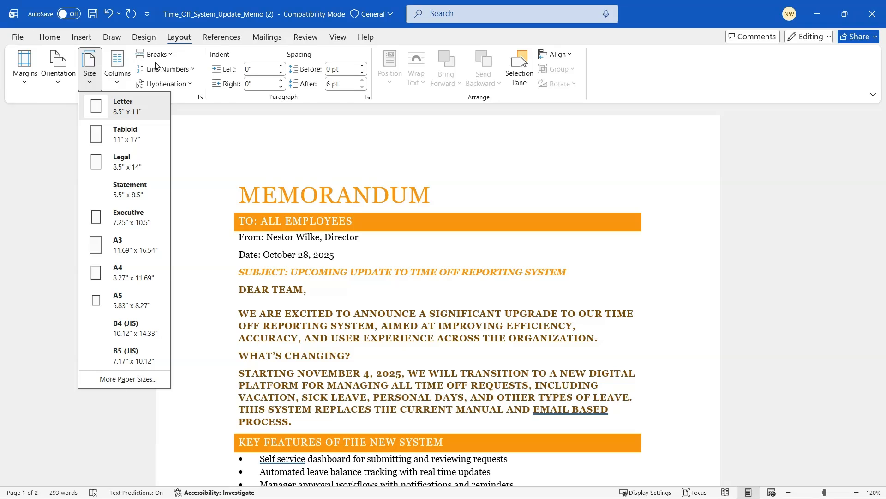
{"action": "left_click", "coordinate": [214, 163]}
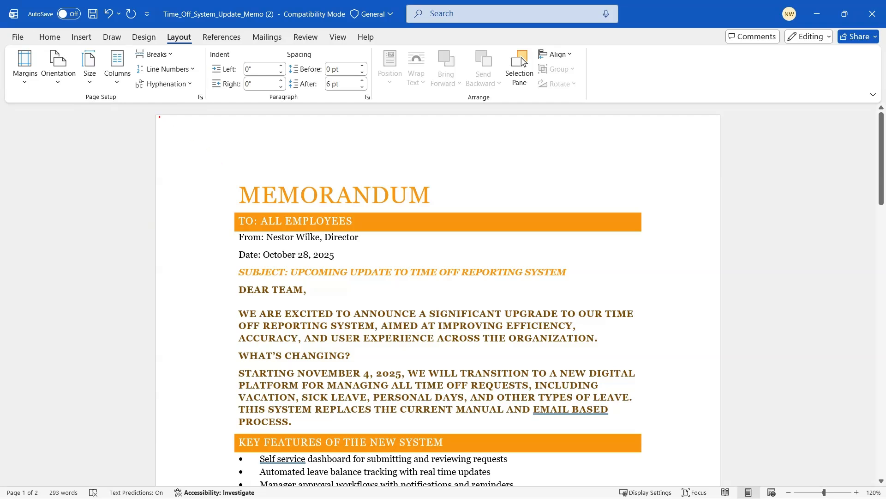
{"action": "mouse_move", "coordinate": [159, 117]}
{"action": "left_mouse_down"}
{"action": "mouse_move", "coordinate": [232, 342]}
{"action": "mouse_move", "coordinate": [233, 484]}
{"action": "left_mouse_up"}
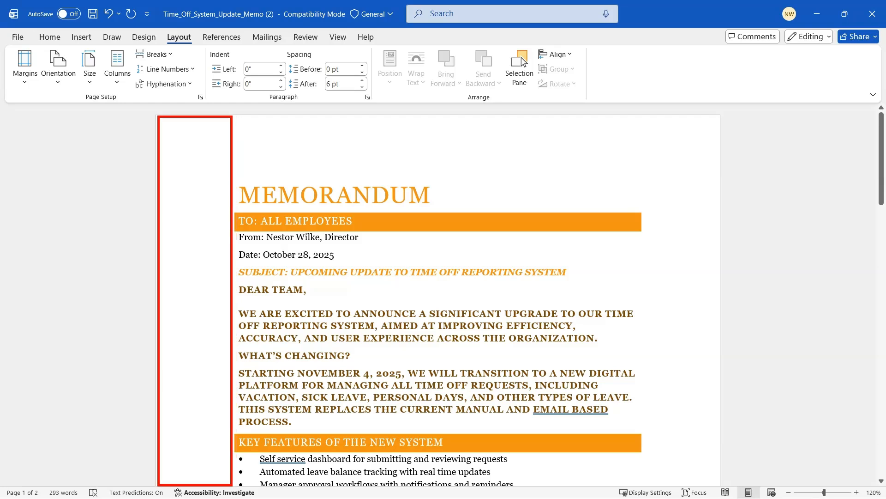
{"action": "mouse_move", "coordinate": [651, 121]}
{"action": "left_mouse_down"}
{"action": "mouse_move", "coordinate": [698, 250]}
{"action": "mouse_move", "coordinate": [717, 481]}
{"action": "left_mouse_up"}
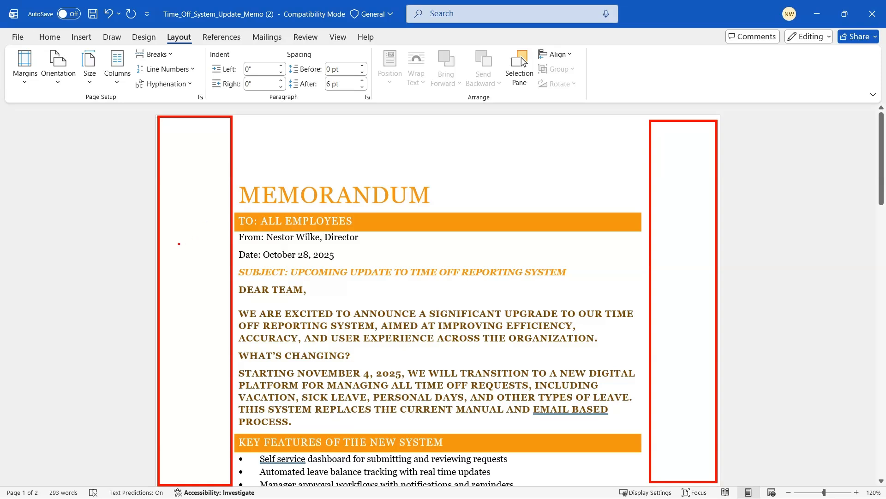
{"action": "left_click_drag", "start_coordinate": [179, 244], "coordinate": [216, 246]}
{"action": "key", "text": "Escape"}
Apply the Normal margin preset with 1" on all sides and review both pages of the memo.
{"action": "left_click", "coordinate": [21, 82]}
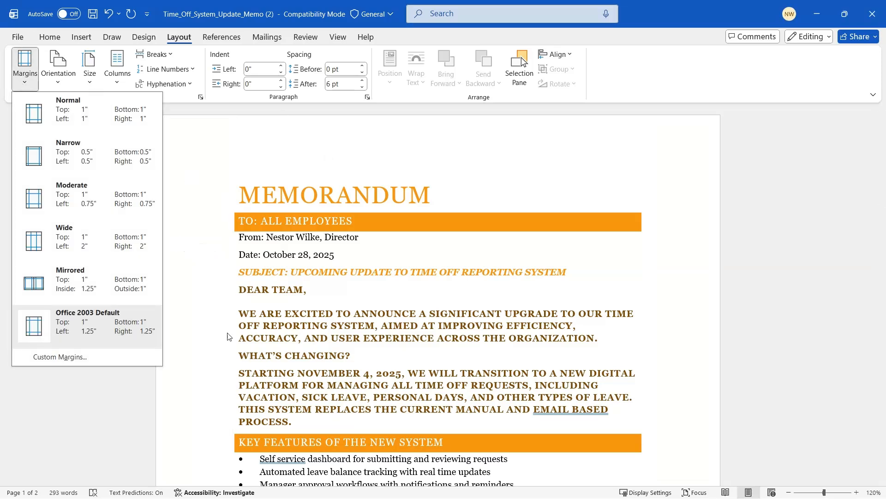
{"action": "left_click", "coordinate": [89, 117]}
{"action": "scroll", "coordinate": [303, 201], "scroll_direction": "up", "scroll_amount": 2}
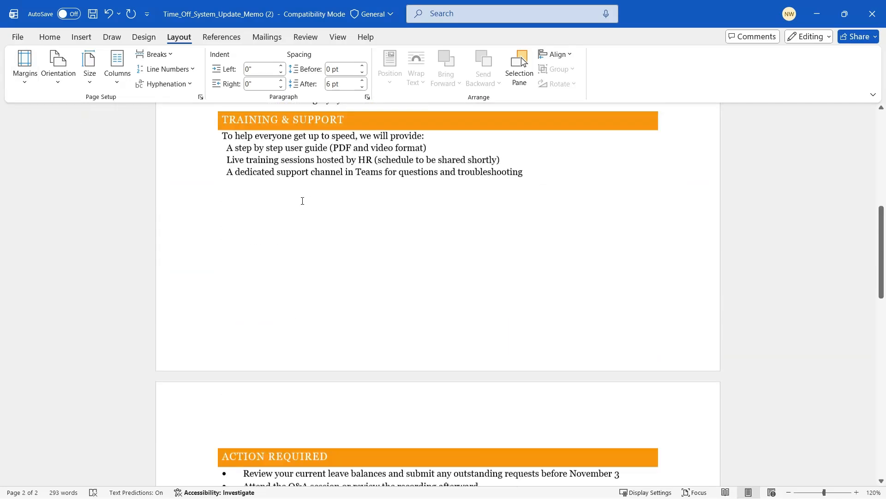
{"action": "scroll", "coordinate": [303, 200], "scroll_direction": "up", "scroll_amount": 10}
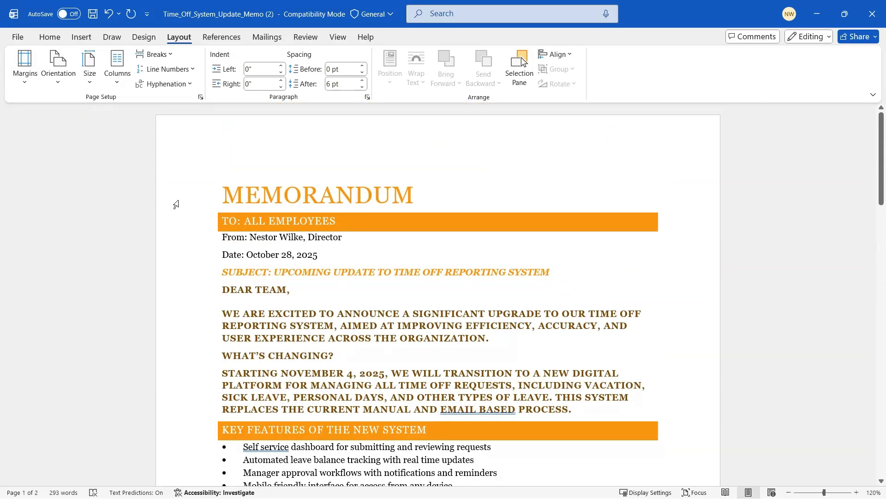
{"action": "scroll", "coordinate": [192, 213], "scroll_direction": "down", "scroll_amount": 1}
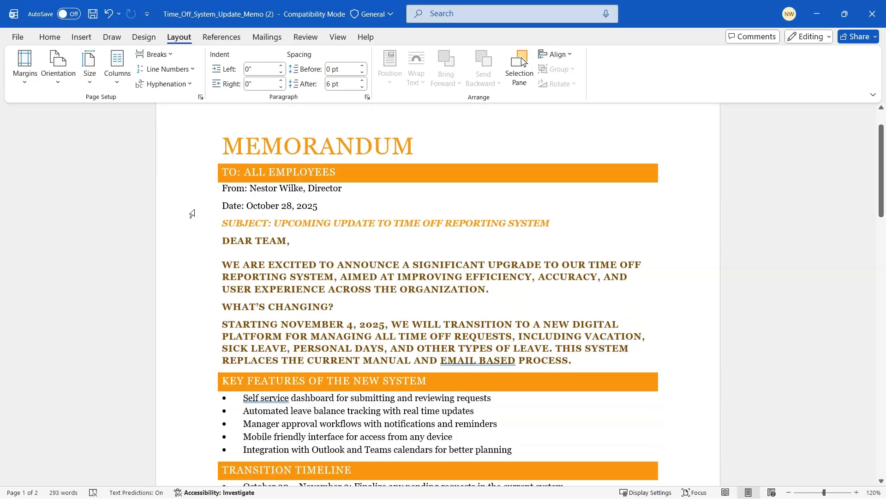
{"action": "scroll", "coordinate": [192, 213], "scroll_direction": "down", "scroll_amount": 14}
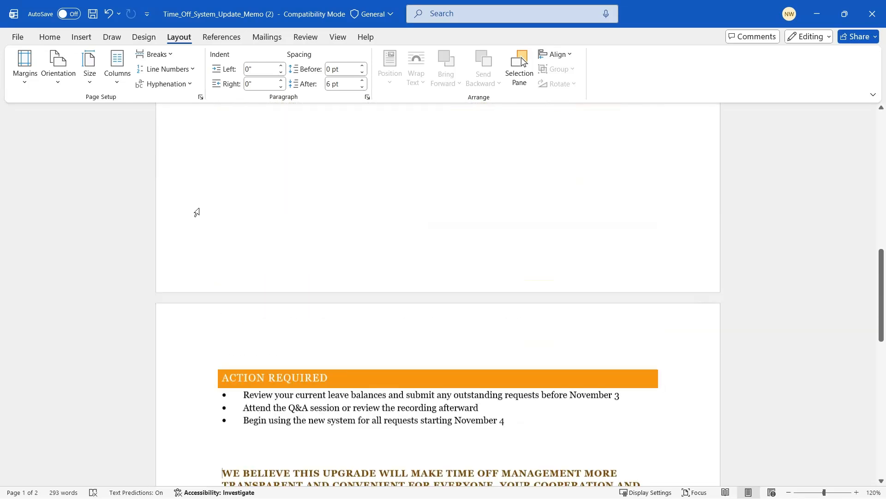
{"action": "scroll", "coordinate": [197, 212], "scroll_direction": "down", "scroll_amount": 3}
{"action": "scroll", "coordinate": [291, 331], "scroll_direction": "up", "scroll_amount": 2}
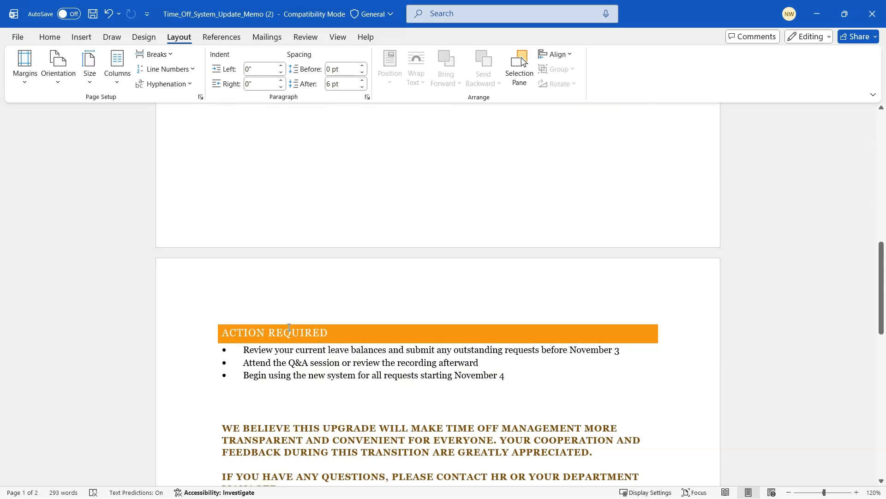
{"action": "scroll", "coordinate": [289, 328], "scroll_direction": "up", "scroll_amount": 9}
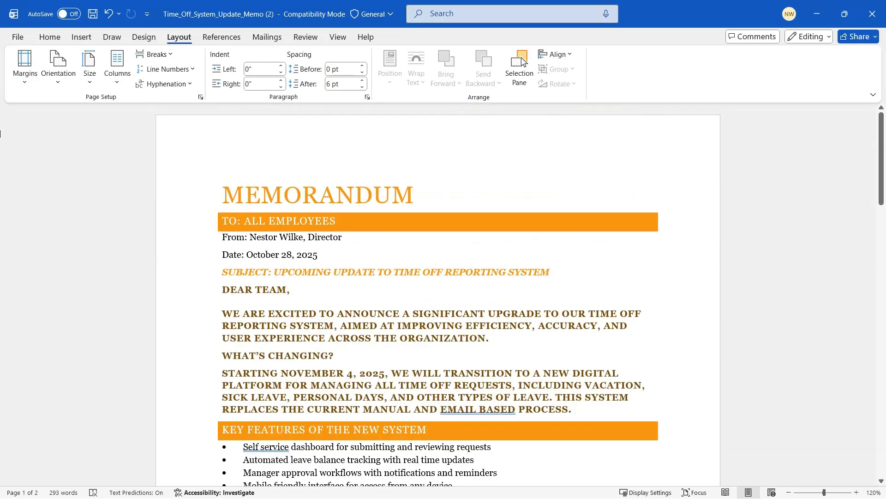
Apply the Narrow margin preset with 0.5" on all sides and review the memo from title to signature.
{"action": "left_click", "coordinate": [25, 69]}
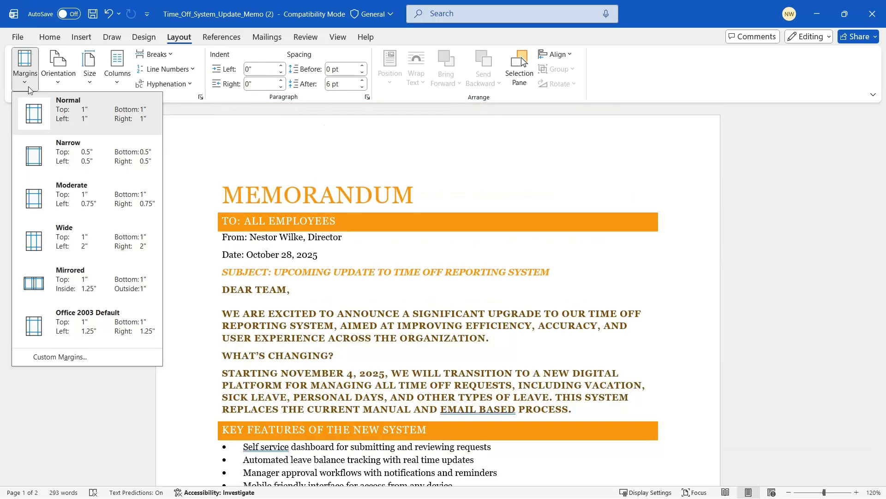
{"action": "left_click", "coordinate": [95, 156]}
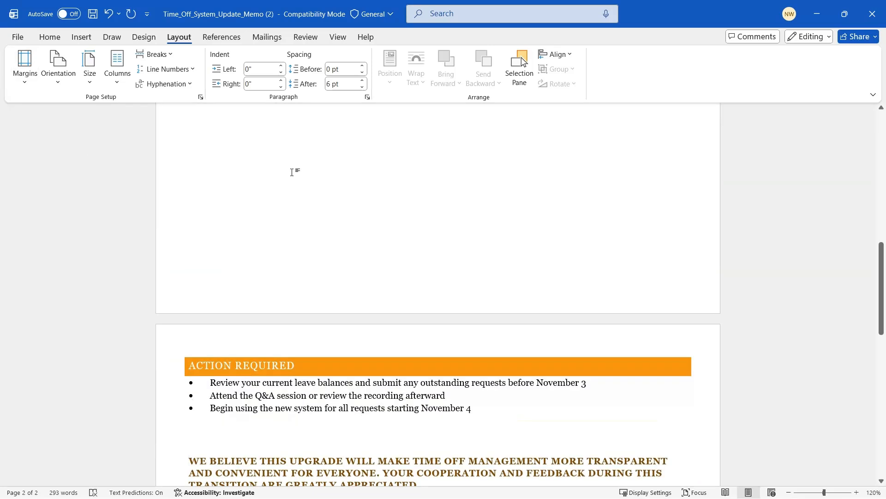
{"action": "scroll", "coordinate": [291, 172], "scroll_direction": "up", "scroll_amount": 9}
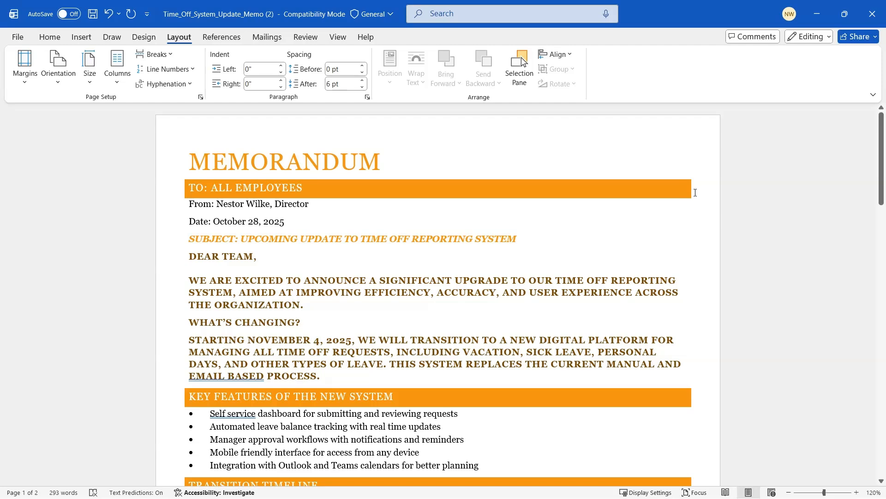
{"action": "scroll", "coordinate": [509, 230], "scroll_direction": "down", "scroll_amount": 8}
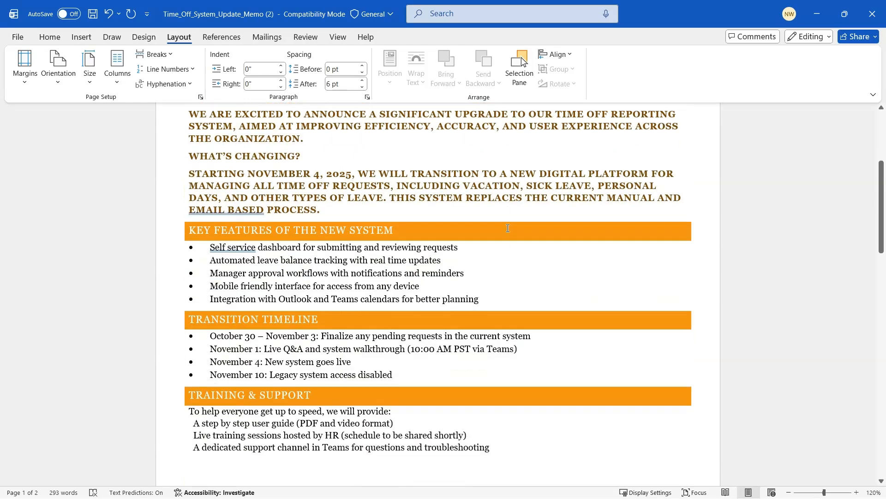
{"action": "scroll", "coordinate": [510, 224], "scroll_direction": "down", "scroll_amount": 6}
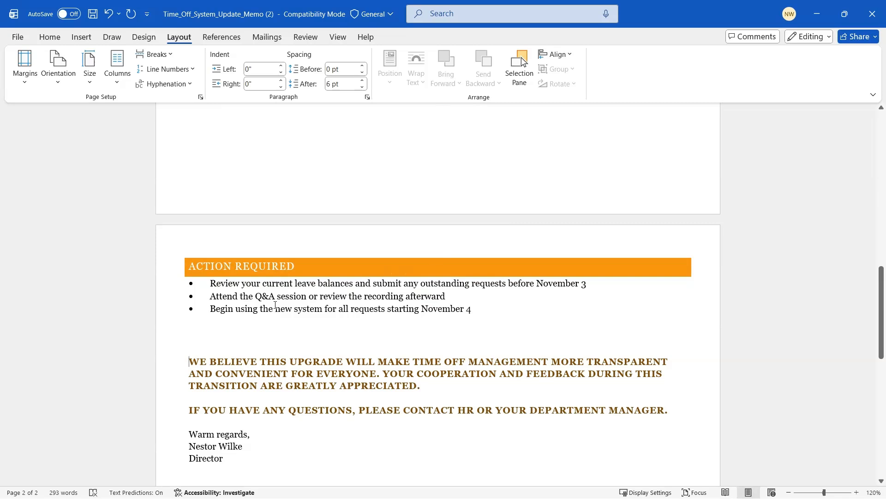
{"action": "scroll", "coordinate": [277, 296], "scroll_direction": "up", "scroll_amount": 3}
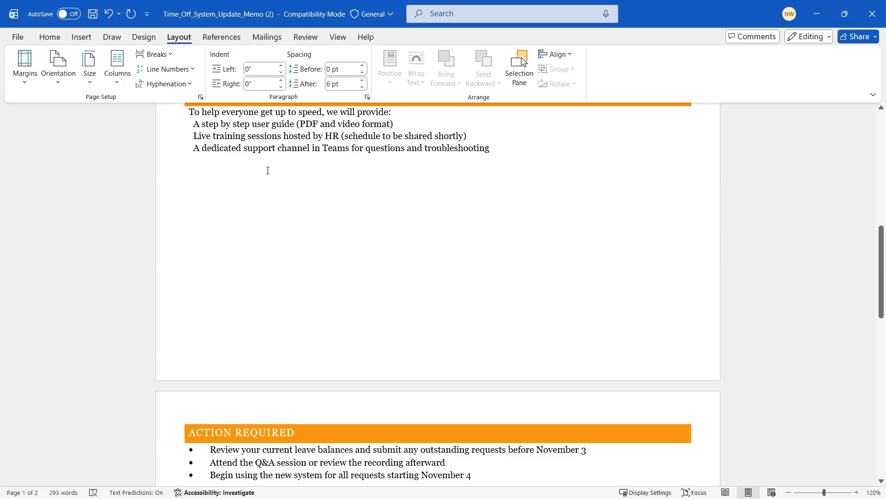
{"action": "scroll", "coordinate": [268, 171], "scroll_direction": "up", "scroll_amount": 10}
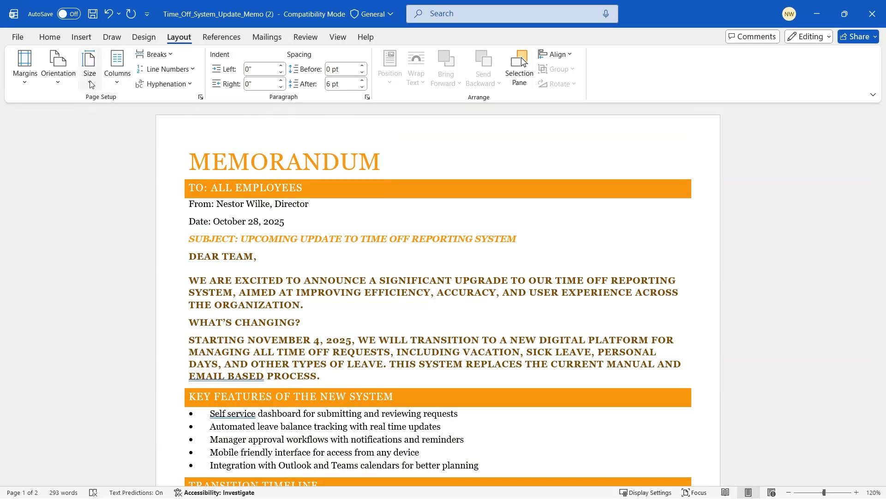
Change the memo's paper size to Legal, 8.5" x 14".
{"action": "left_click", "coordinate": [90, 83]}
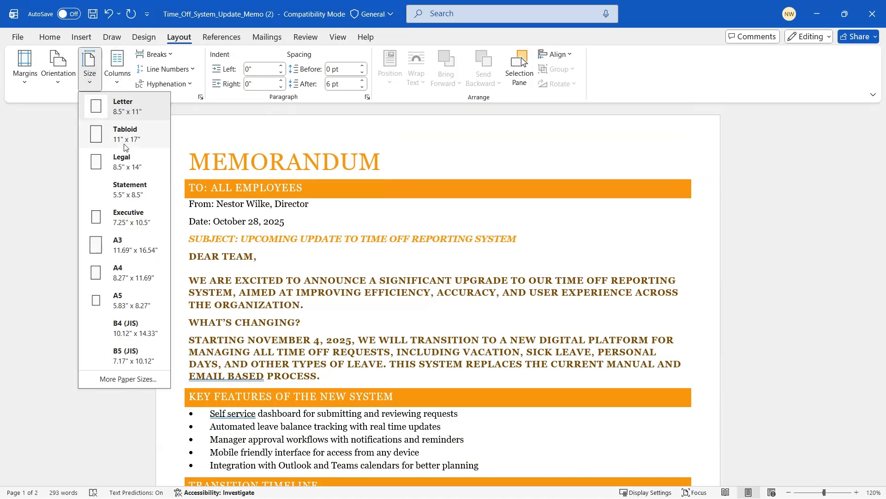
{"action": "left_click", "coordinate": [127, 169]}
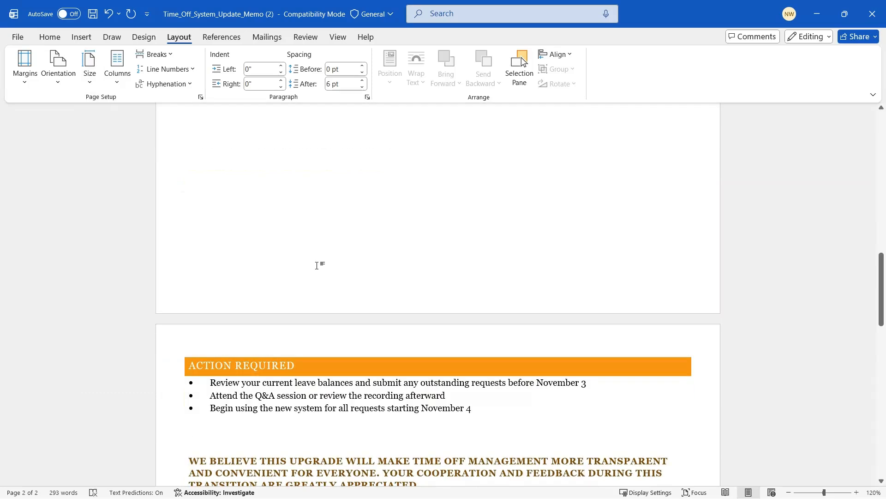
{"action": "scroll", "coordinate": [317, 269], "scroll_direction": "up", "scroll_amount": 5}
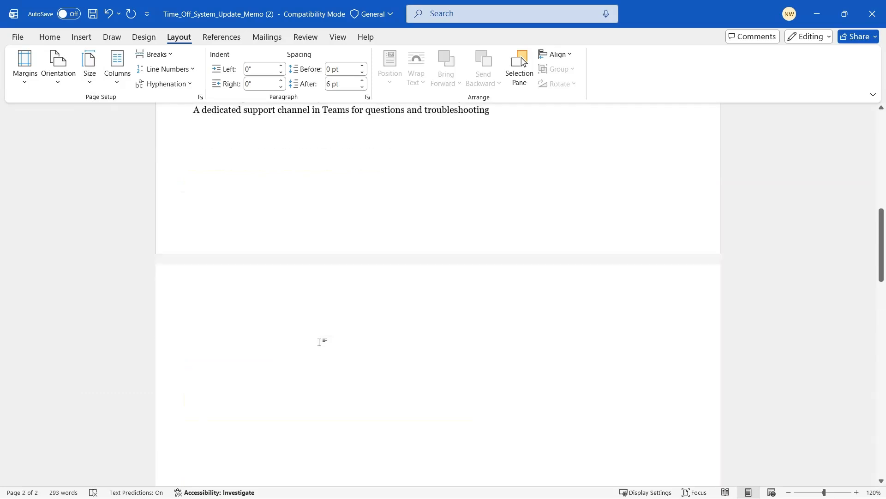
{"action": "scroll", "coordinate": [319, 343], "scroll_direction": "up", "scroll_amount": 1}
Remove the page break before the Action Required heading and check the memo from its signature up to the title.
{"action": "left_click", "coordinate": [212, 250]}
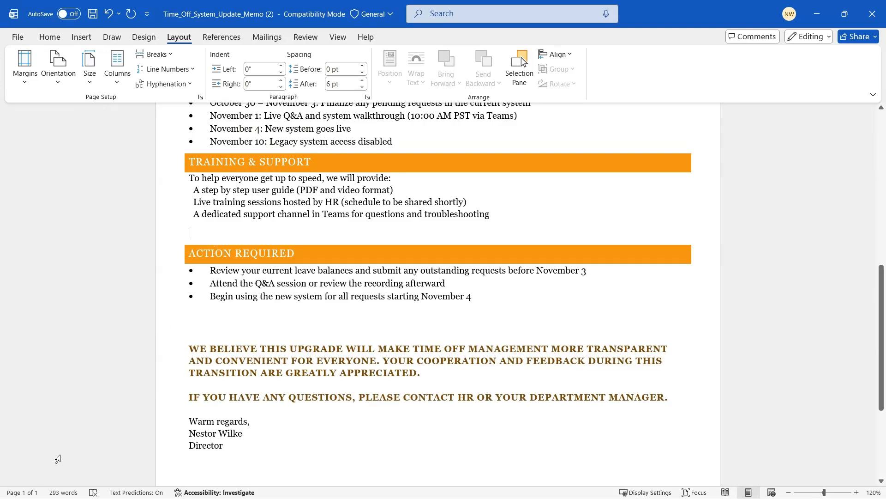
{"action": "scroll", "coordinate": [491, 307], "scroll_direction": "down", "scroll_amount": 1}
{"action": "scroll", "coordinate": [491, 306], "scroll_direction": "down", "scroll_amount": 3}
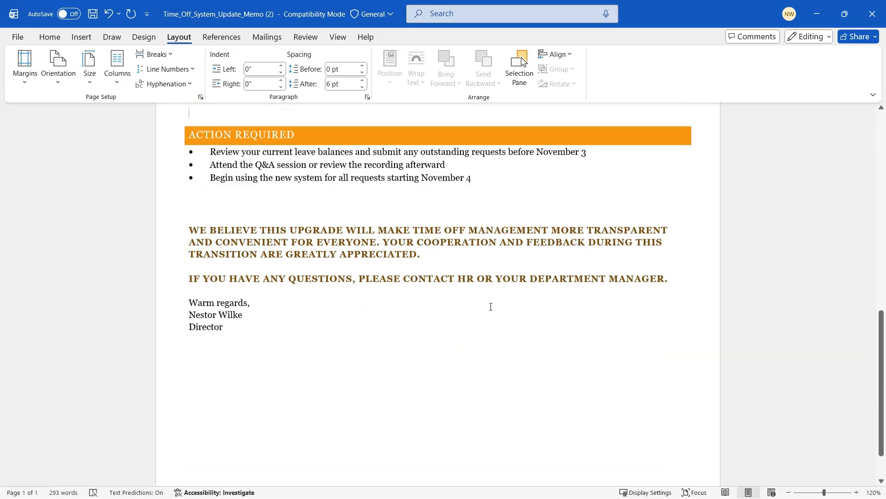
{"action": "scroll", "coordinate": [490, 303], "scroll_direction": "up", "scroll_amount": 7}
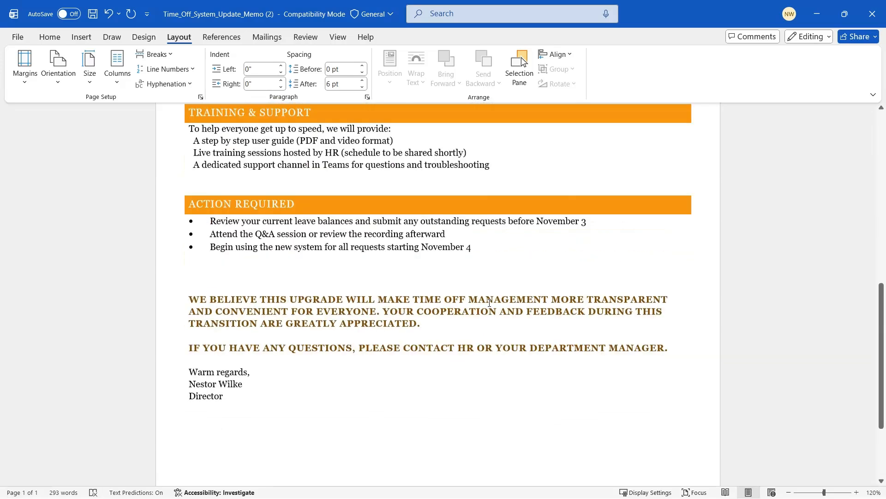
{"action": "scroll", "coordinate": [489, 303], "scroll_direction": "up", "scroll_amount": 6}
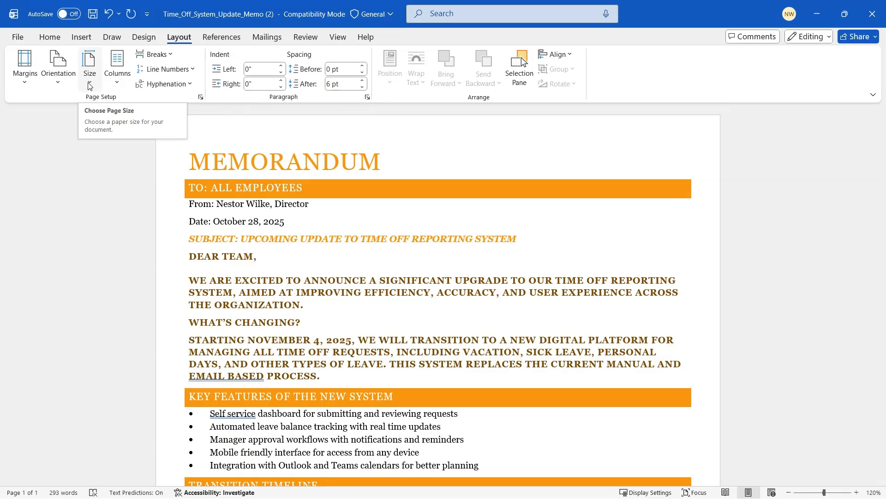
Set the memo's page orientation to Landscape and review the wide pages at 100% zoom.
{"action": "left_click", "coordinate": [61, 86]}
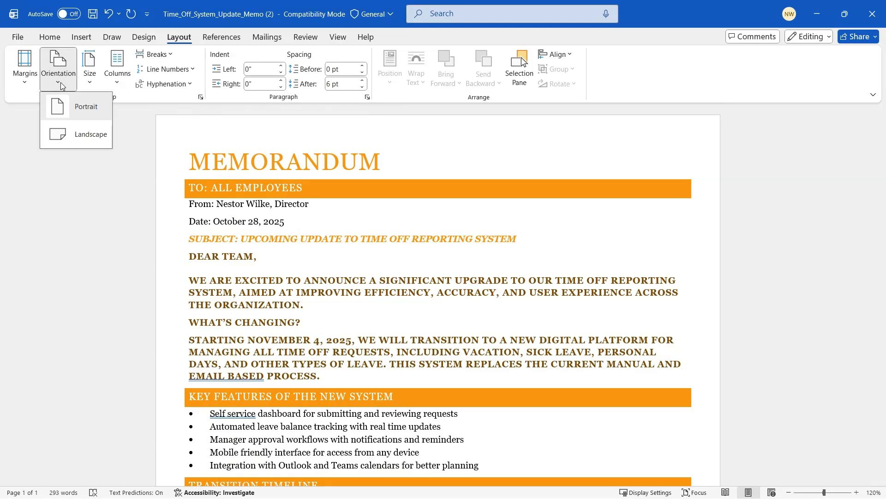
{"action": "left_click", "coordinate": [93, 136]}
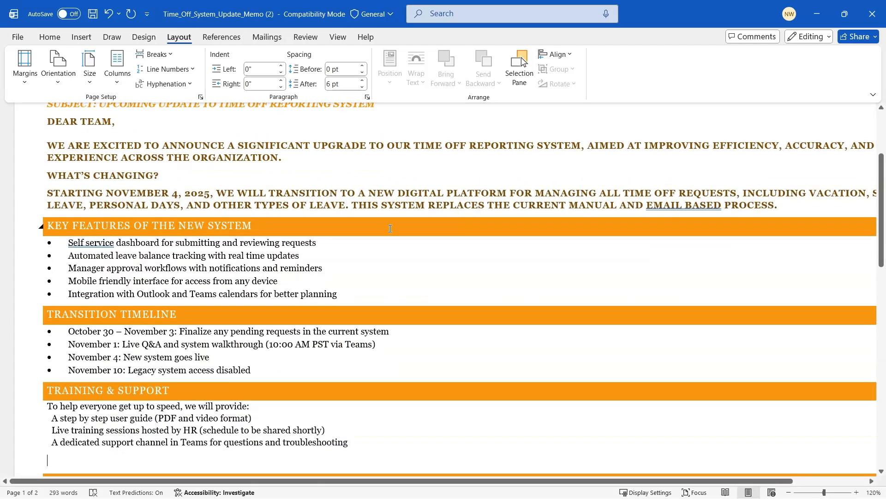
{"action": "scroll", "coordinate": [390, 228], "scroll_direction": "up", "scroll_amount": 5}
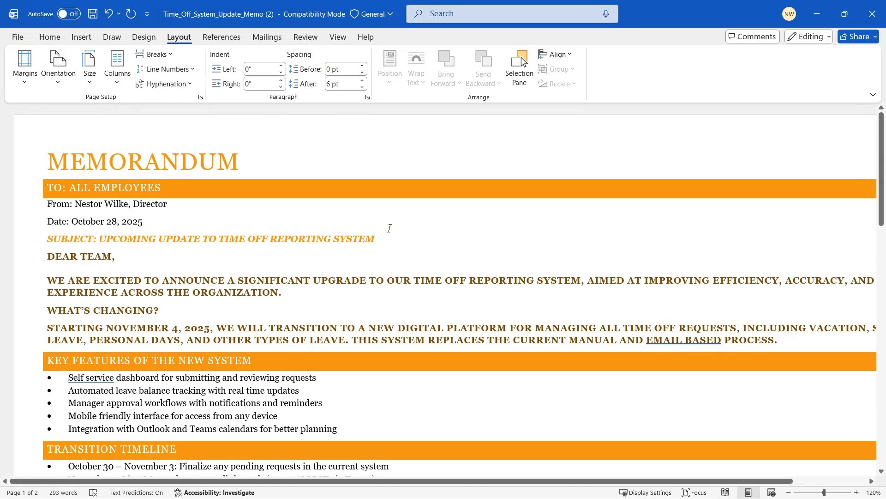
{"action": "left_click", "coordinate": [789, 493]}
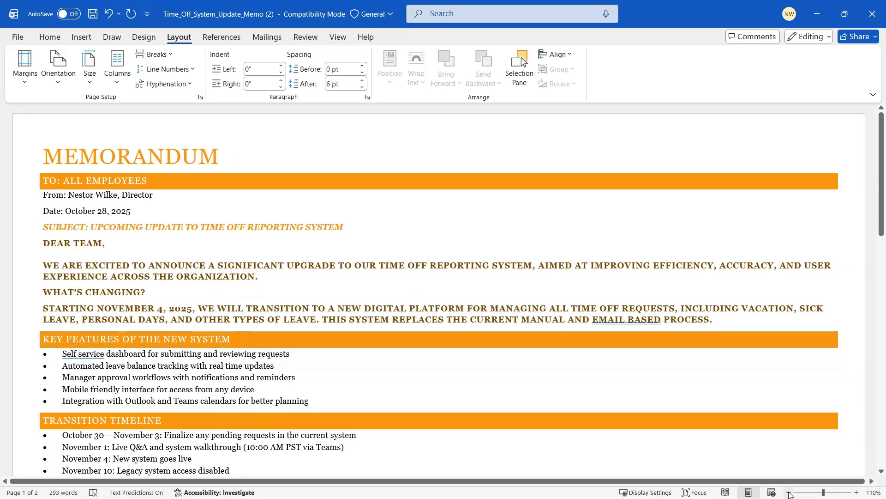
{"action": "left_click", "coordinate": [789, 493]}
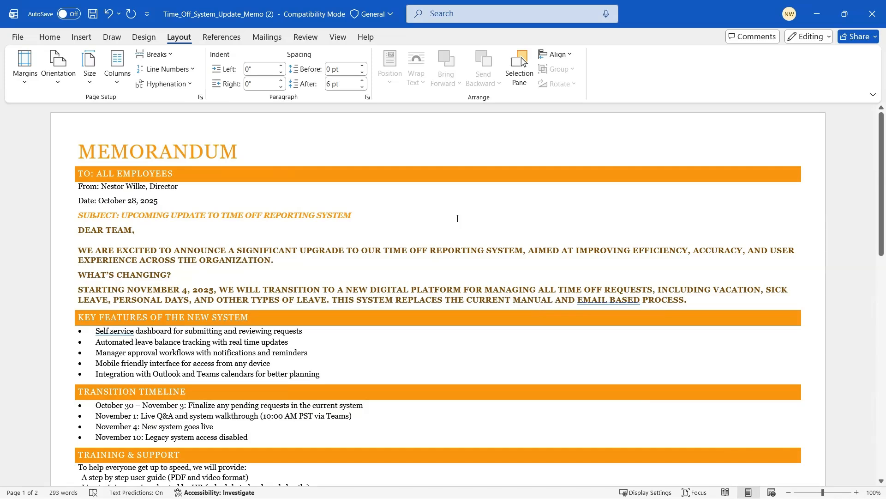
{"action": "scroll", "coordinate": [458, 219], "scroll_direction": "down", "scroll_amount": 5}
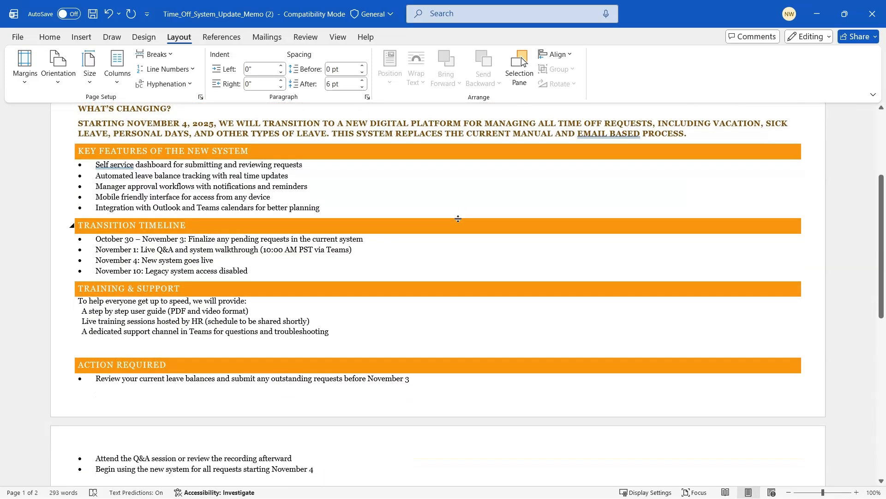
{"action": "scroll", "coordinate": [460, 221], "scroll_direction": "down", "scroll_amount": 1}
{"action": "scroll", "coordinate": [460, 221], "scroll_direction": "up", "scroll_amount": 5}
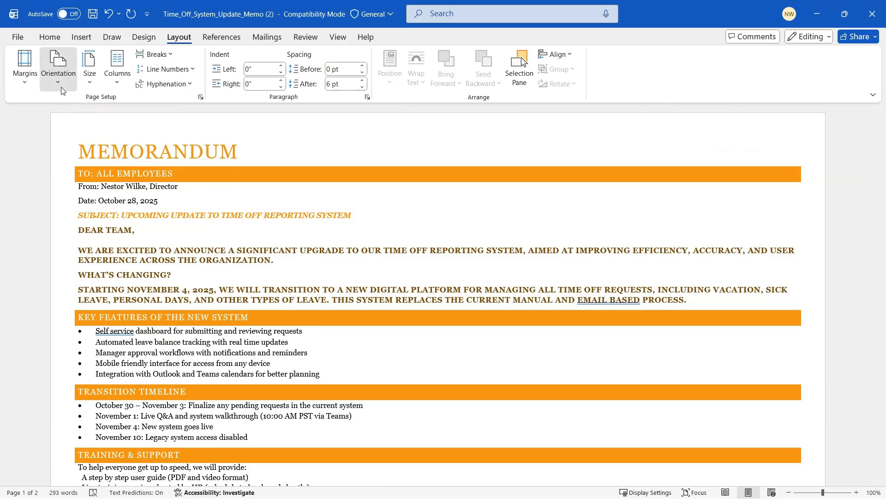
Set the memo's page orientation back to Portrait and review it from title to signature.
{"action": "left_click", "coordinate": [58, 67]}
{"action": "left_click", "coordinate": [78, 105]}
{"action": "scroll", "coordinate": [449, 252], "scroll_direction": "down", "scroll_amount": 8}
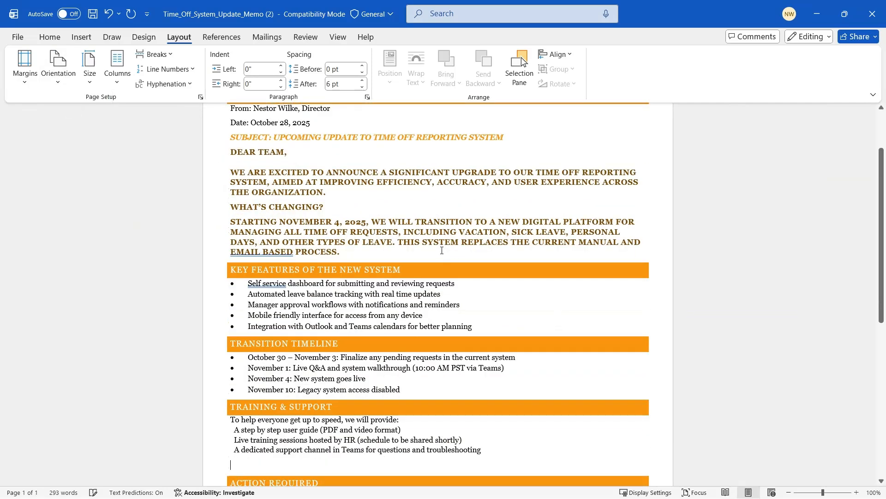
{"action": "scroll", "coordinate": [450, 252], "scroll_direction": "down", "scroll_amount": 3}
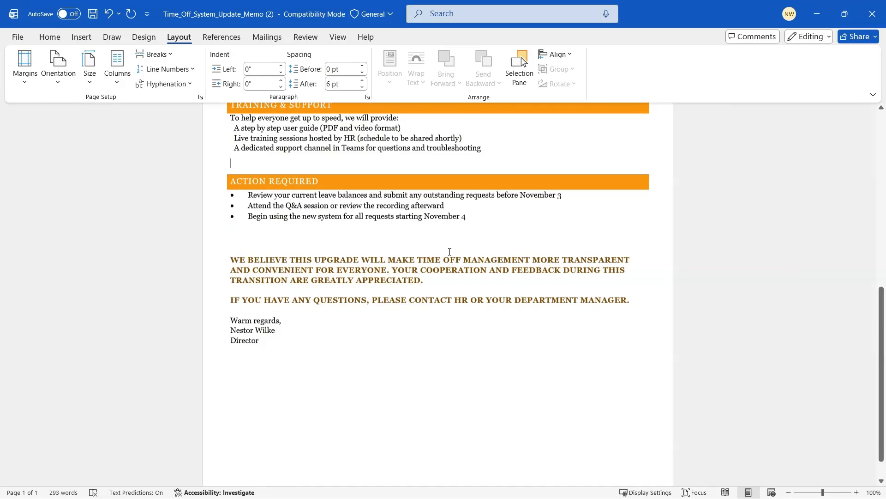
{"action": "scroll", "coordinate": [450, 252], "scroll_direction": "up", "scroll_amount": 4}
{"action": "scroll", "coordinate": [450, 252], "scroll_direction": "up", "scroll_amount": 7}
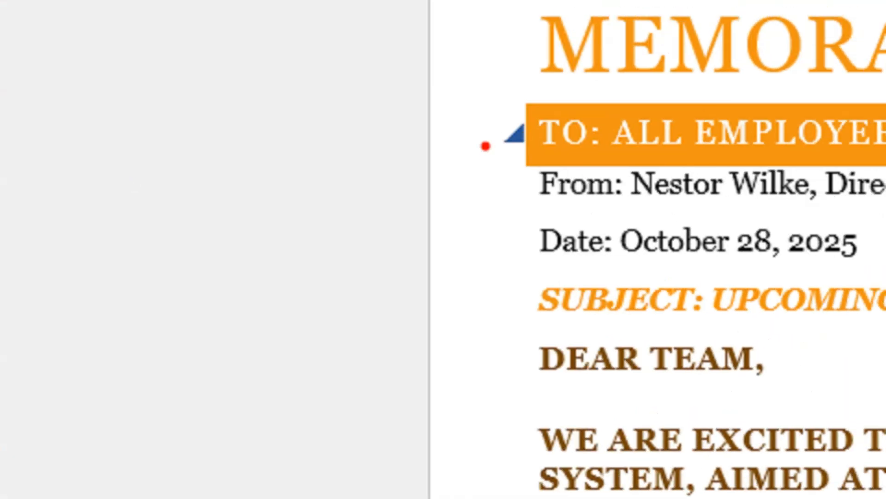
Collapse all five memo sections, from To: All Employees through Action Required, so only their headings show.
{"action": "left_click_drag", "start_coordinate": [483, 148], "coordinate": [423, 197]}
{"action": "mouse_move", "coordinate": [434, 148]}
{"action": "left_mouse_down"}
{"action": "mouse_move", "coordinate": [501, 137]}
{"action": "mouse_move", "coordinate": [508, 175]}
{"action": "left_mouse_up"}
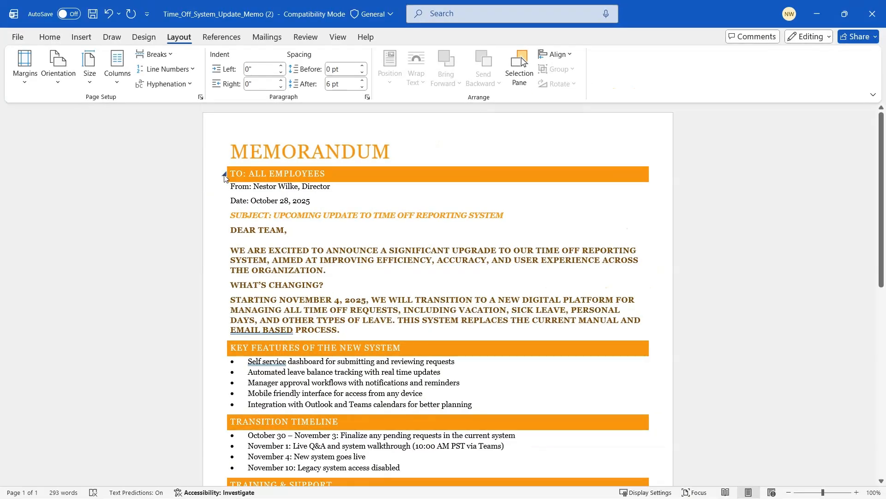
{"action": "left_click", "coordinate": [224, 174]}
{"action": "left_click", "coordinate": [224, 189]}
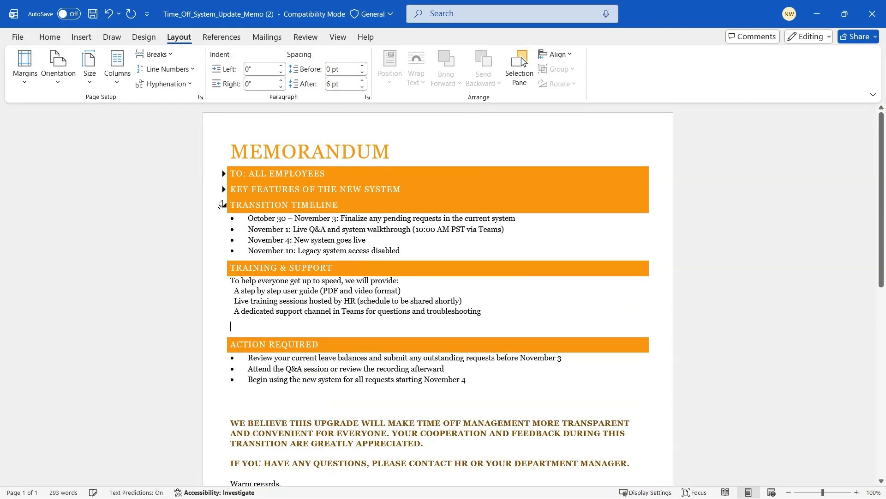
{"action": "left_click", "coordinate": [223, 205]}
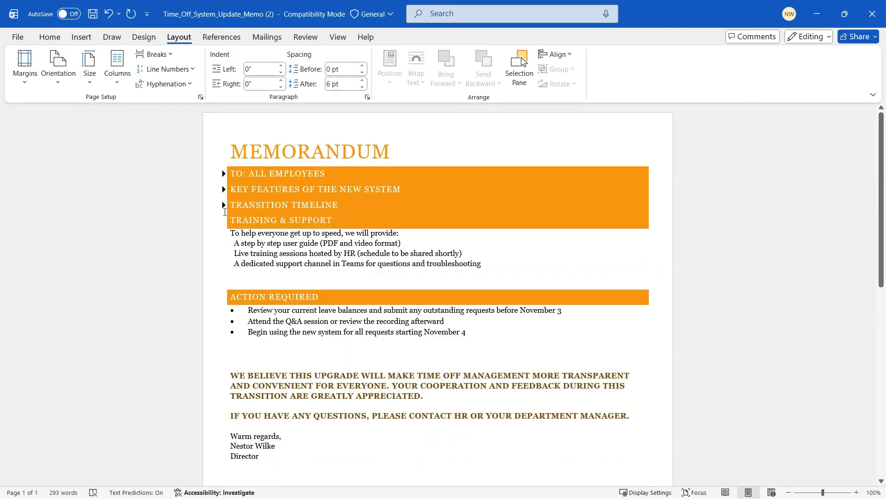
{"action": "left_click", "coordinate": [224, 221]}
{"action": "left_click", "coordinate": [224, 221]}
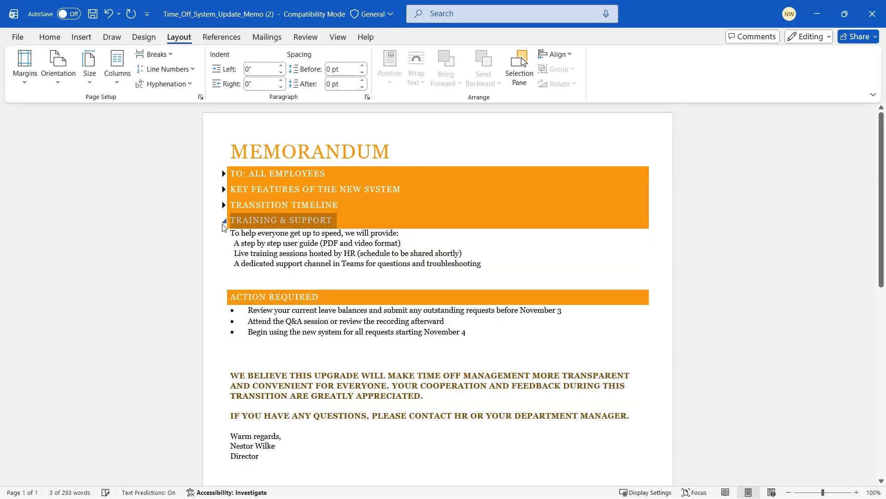
{"action": "left_click", "coordinate": [224, 297]}
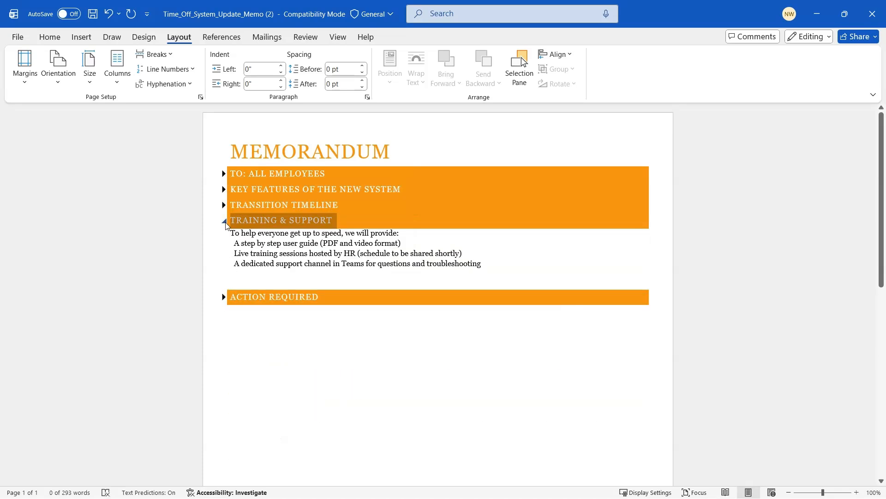
{"action": "left_click", "coordinate": [223, 221]}
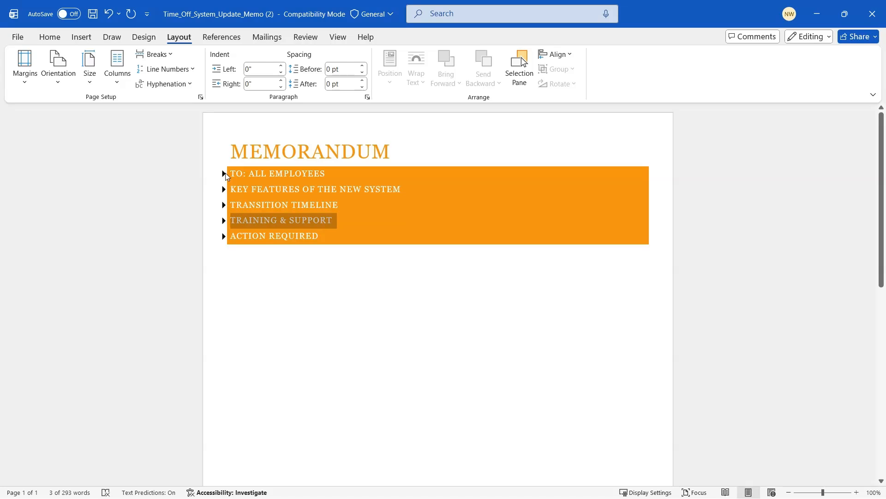
Expand the To: All Employees and Key Features of the New System sections, followed by all remaining headings.
{"action": "left_click", "coordinate": [224, 174]}
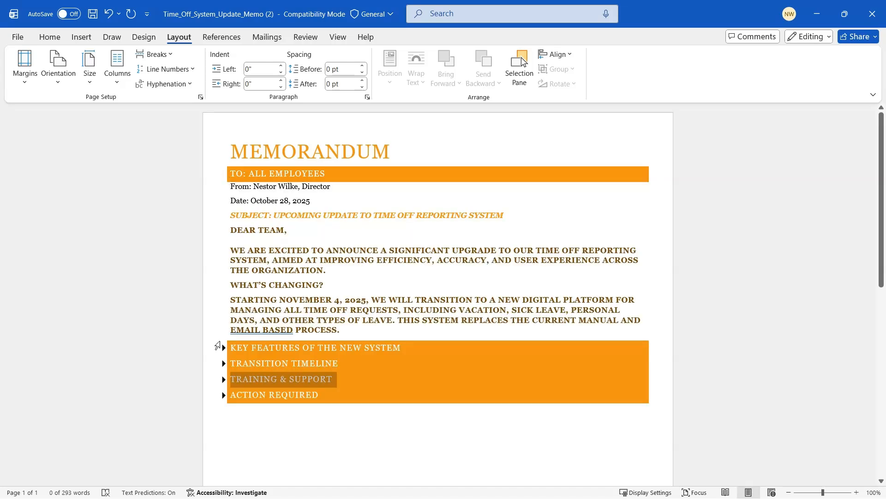
{"action": "left_click", "coordinate": [224, 347]}
{"action": "right_click", "coordinate": [224, 347]}
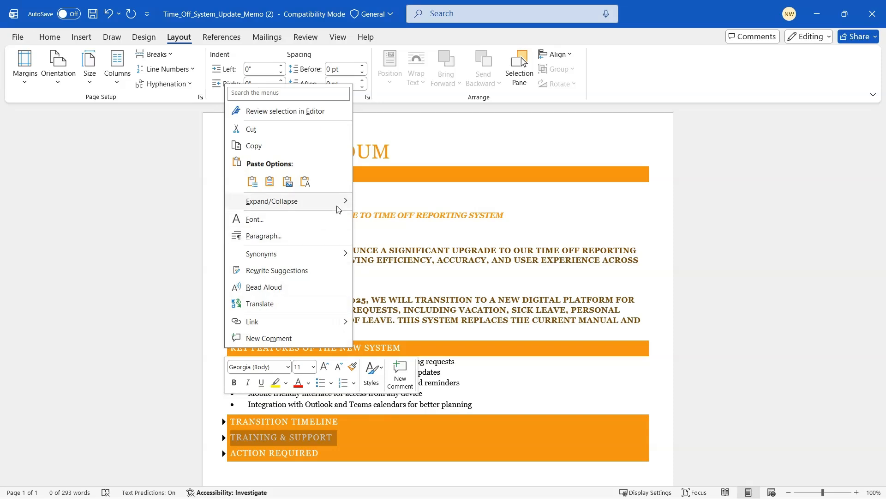
{"action": "mouse_move", "coordinate": [342, 202]}
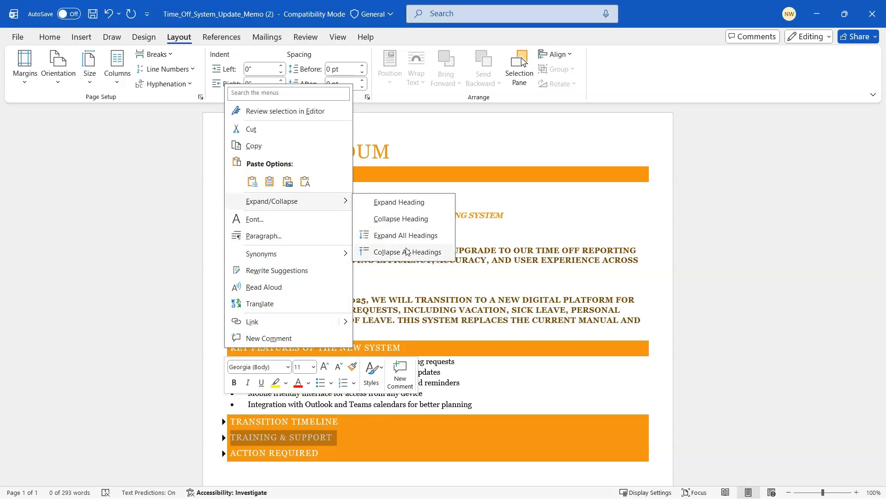
{"action": "left_click", "coordinate": [414, 235]}
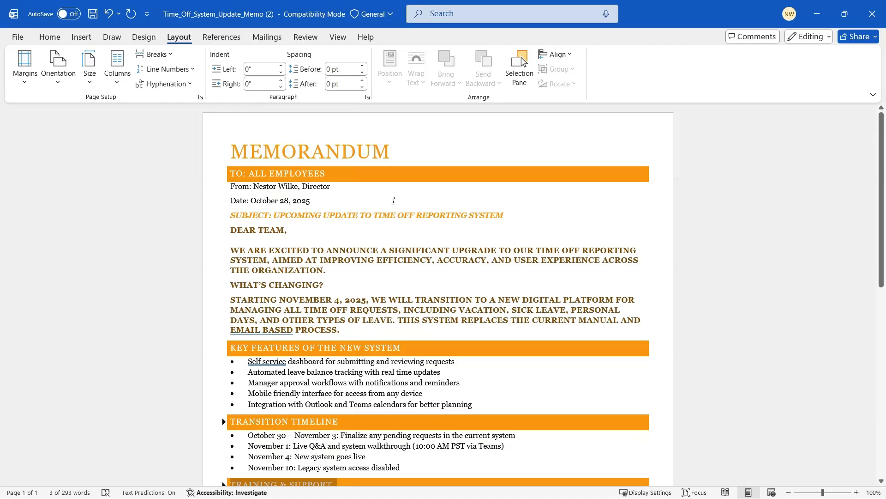
{"action": "left_click", "coordinate": [146, 39]}
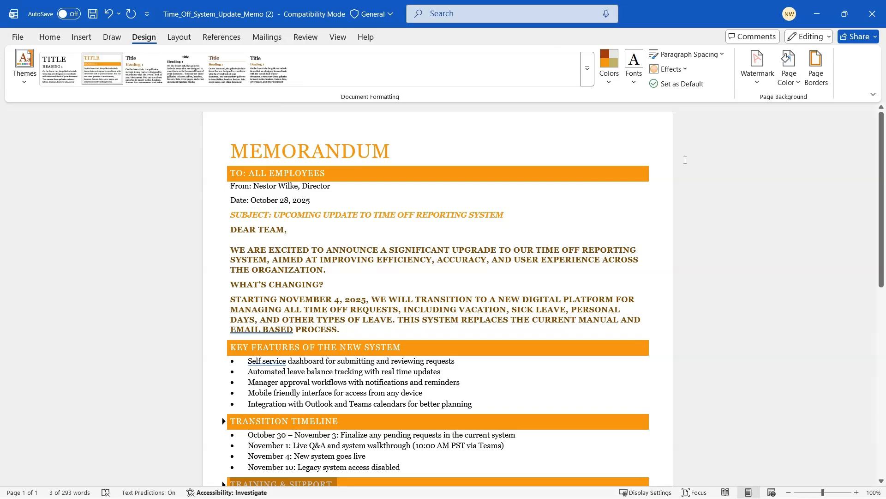
{"action": "left_click", "coordinate": [800, 87]}
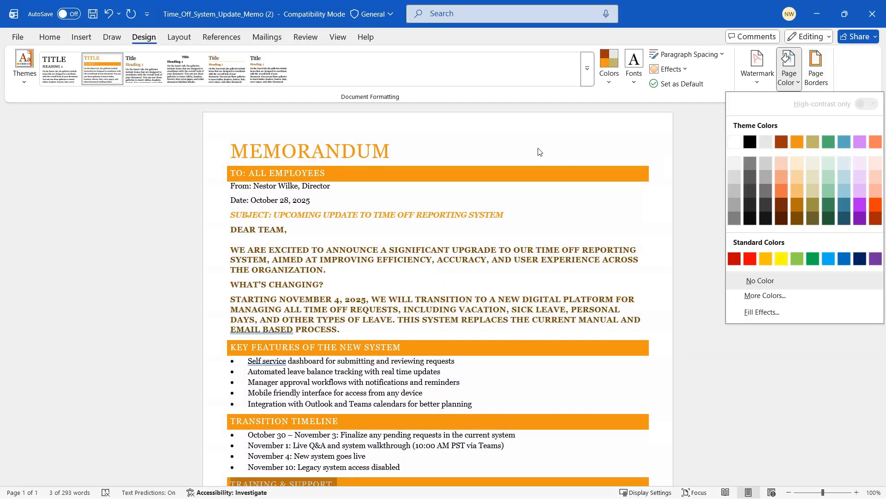
{"action": "left_click", "coordinate": [510, 145]}
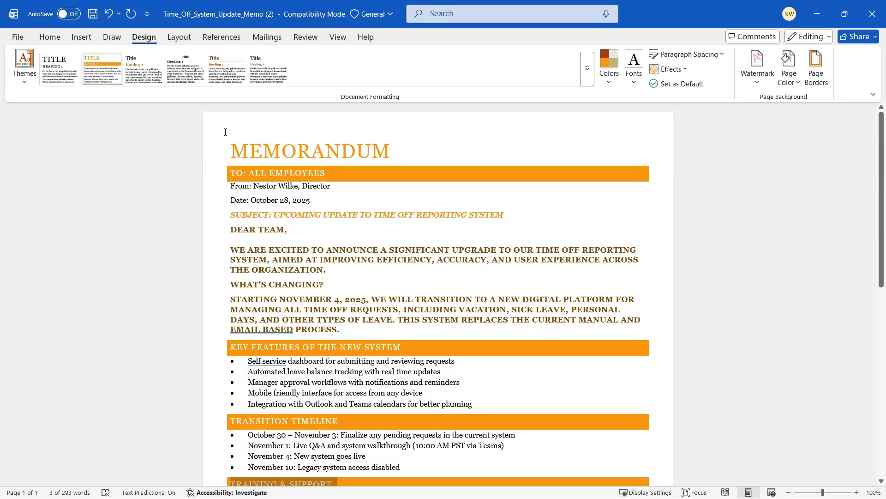
Export the memo as a PDF named "Pdf of system upgrade" in Downloads, keeping the default publishing options and replacing the existing file.
{"action": "left_click", "coordinate": [18, 39]}
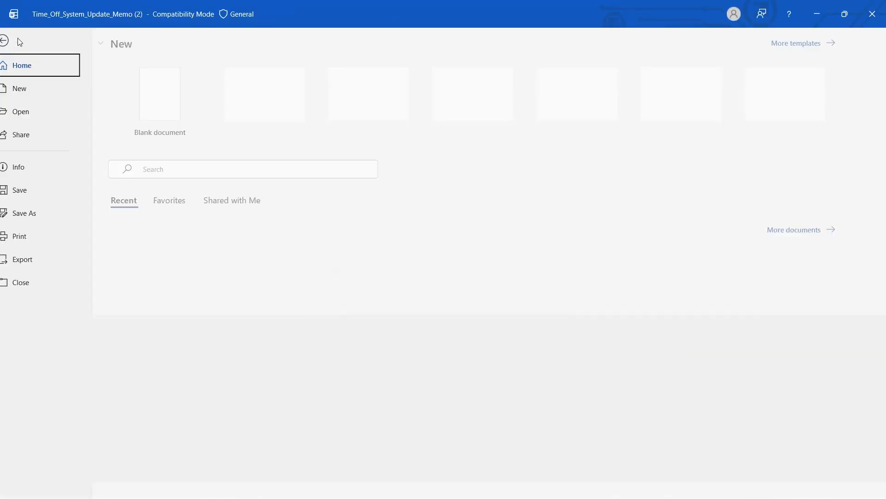
{"action": "left_click", "coordinate": [36, 261]}
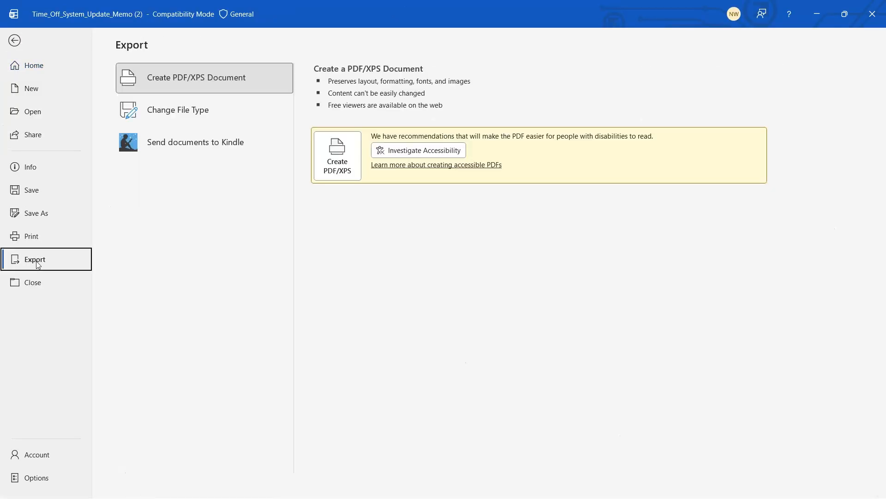
{"action": "left_click", "coordinate": [335, 165]}
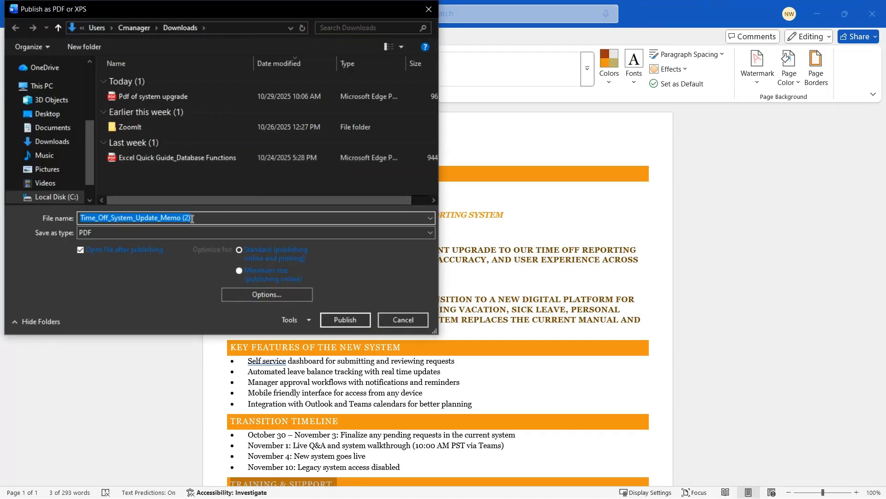
{"action": "left_click", "coordinate": [148, 95]}
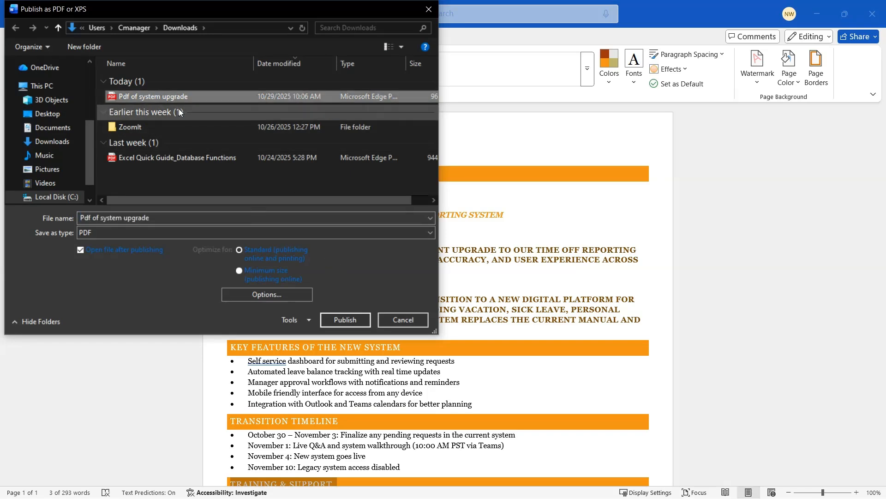
{"action": "left_click", "coordinate": [269, 296]}
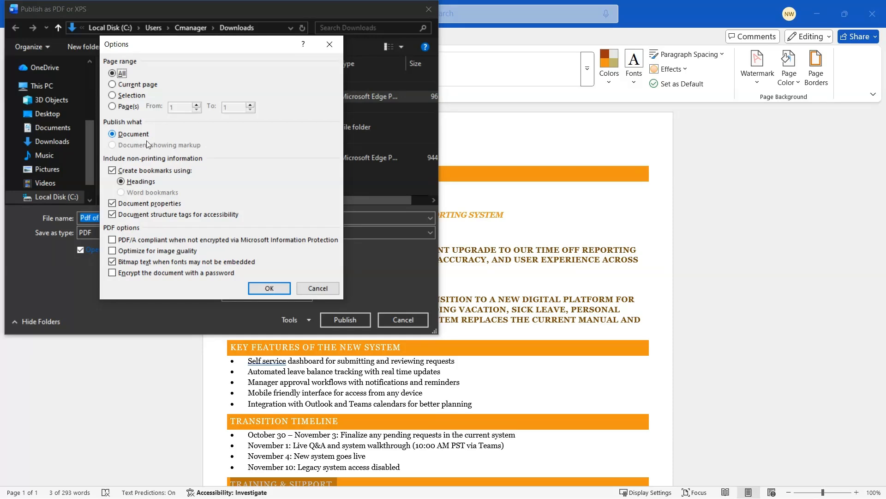
{"action": "left_click", "coordinate": [276, 287]}
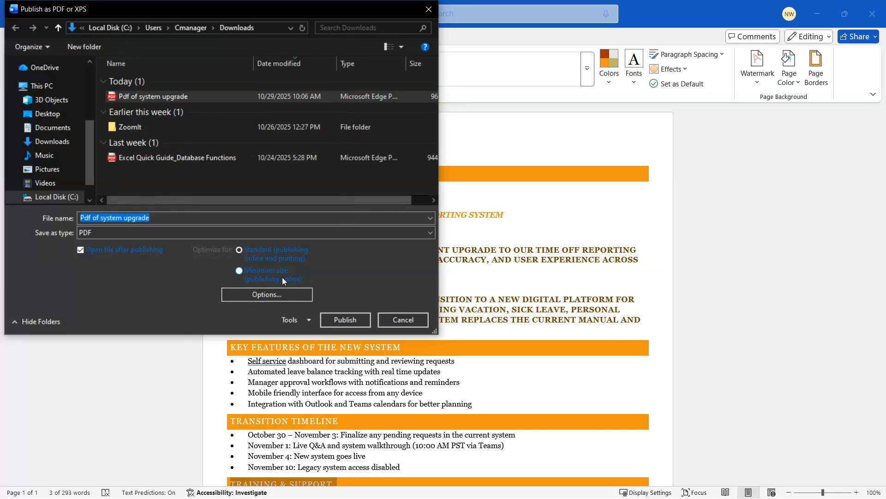
{"action": "left_click", "coordinate": [346, 320]}
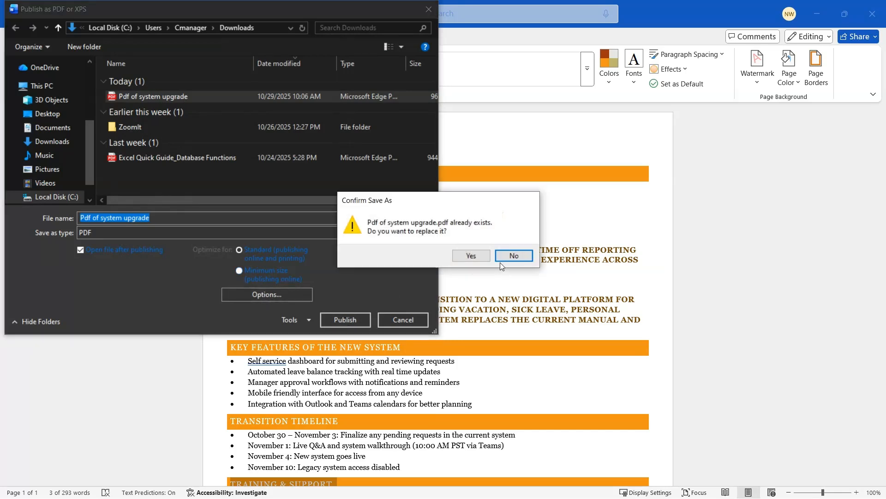
{"action": "left_click", "coordinate": [471, 256]}
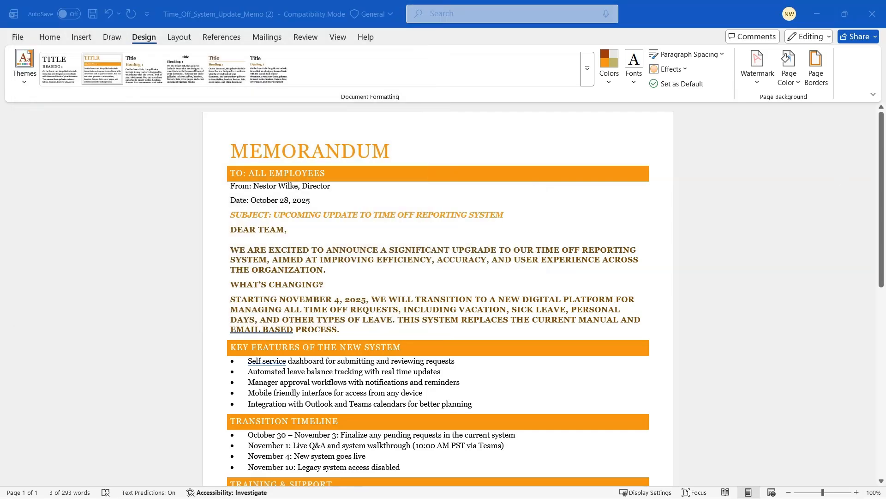
Review the published PDF with its table of contents and page thumbnail, jump to Training & Support, and close the PDF.
{"action": "left_click_drag", "start_coordinate": [561, 169], "coordinate": [327, 9]}
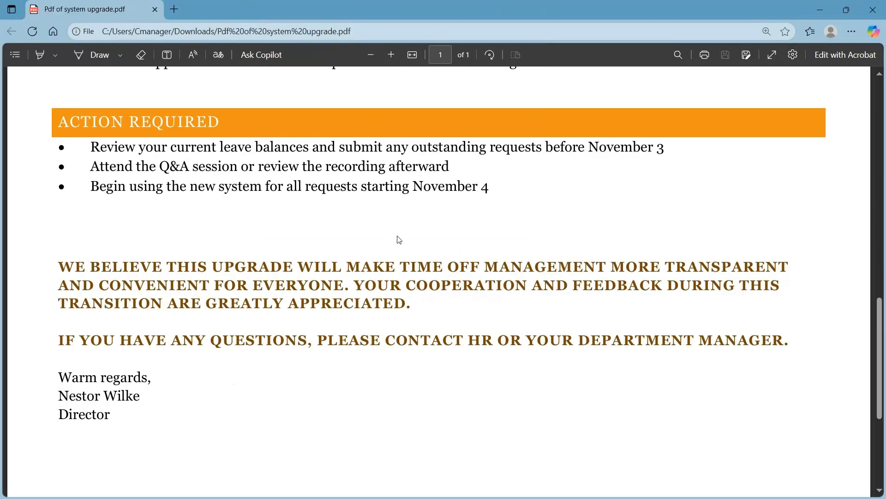
{"action": "scroll", "coordinate": [400, 238], "scroll_direction": "up", "scroll_amount": 15}
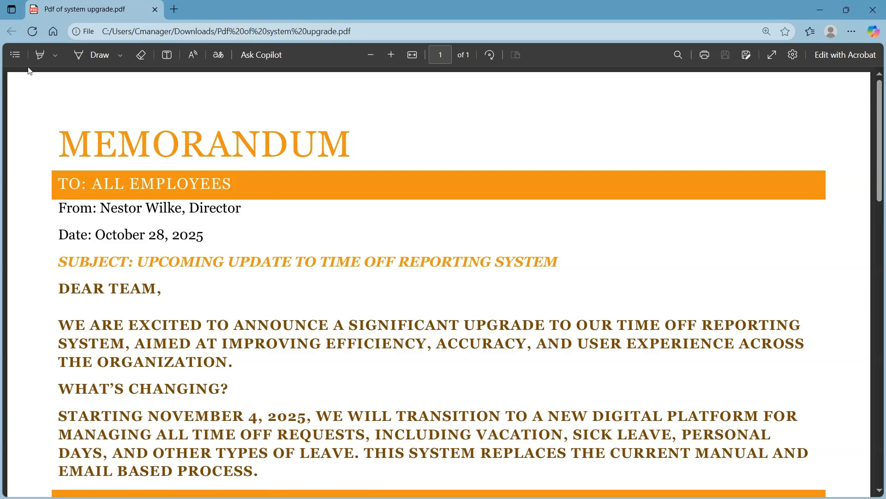
{"action": "left_click", "coordinate": [14, 55]}
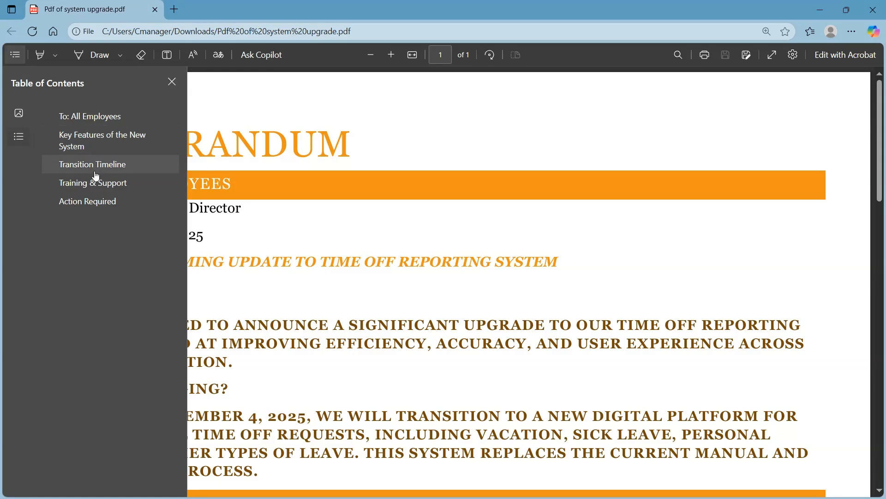
{"action": "left_click", "coordinate": [19, 115]}
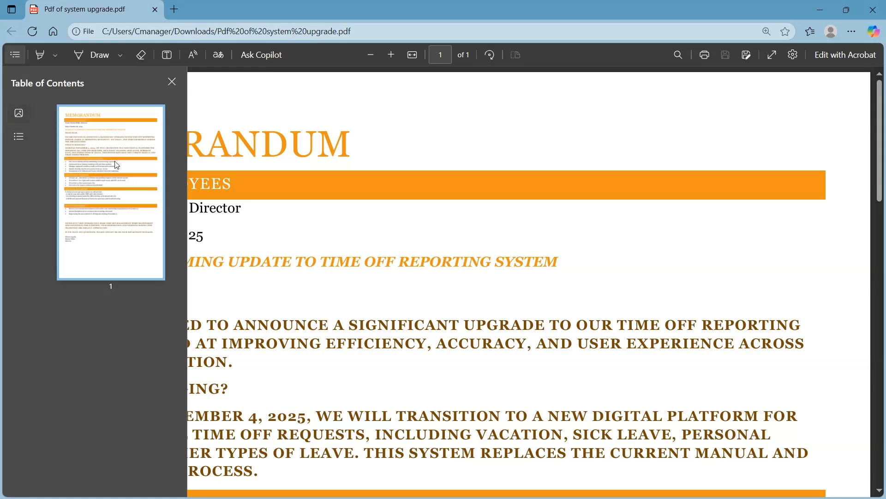
{"action": "left_click", "coordinate": [19, 137]}
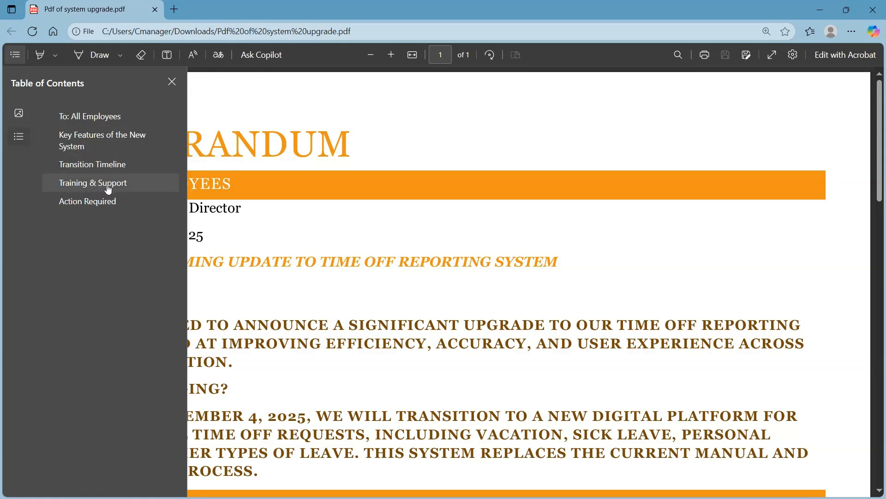
{"action": "left_click", "coordinate": [109, 188]}
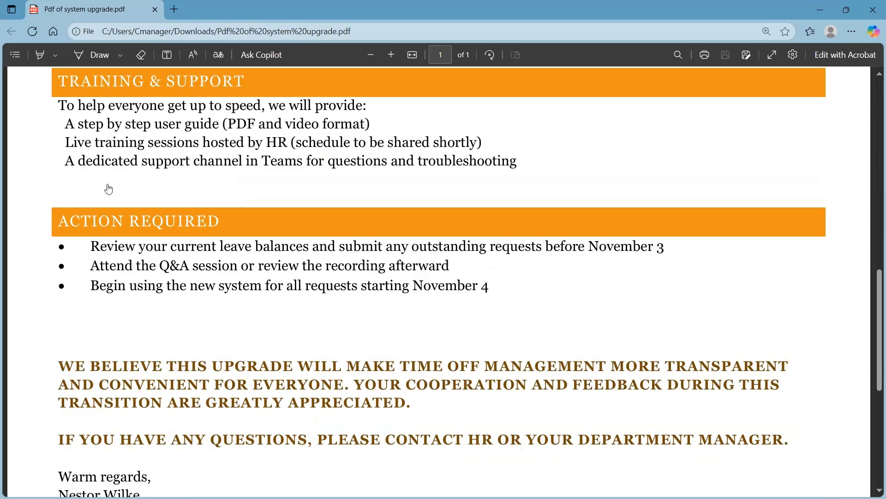
{"action": "scroll", "coordinate": [163, 151], "scroll_direction": "up", "scroll_amount": 10}
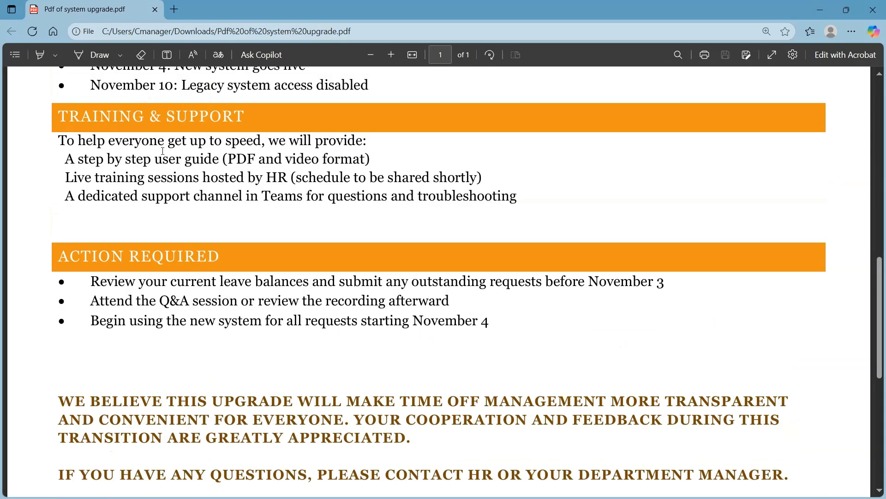
{"action": "scroll", "coordinate": [163, 151], "scroll_direction": "up", "scroll_amount": 2}
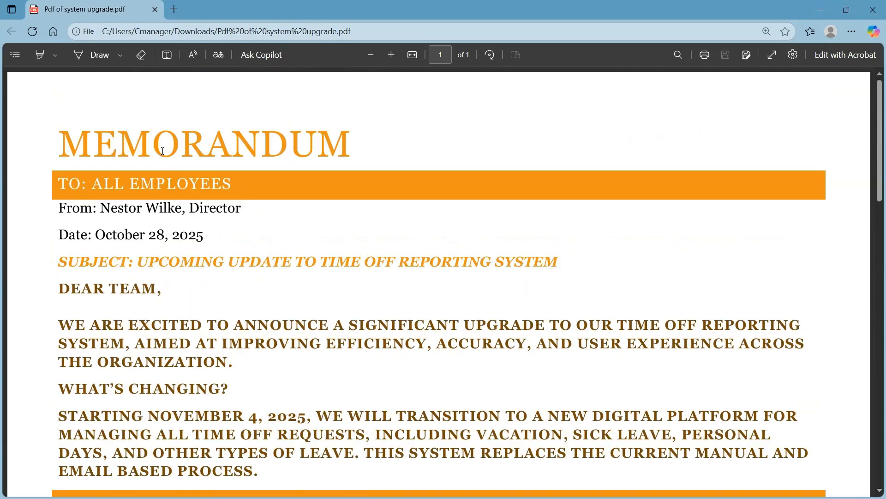
{"action": "left_click", "coordinate": [873, 10]}
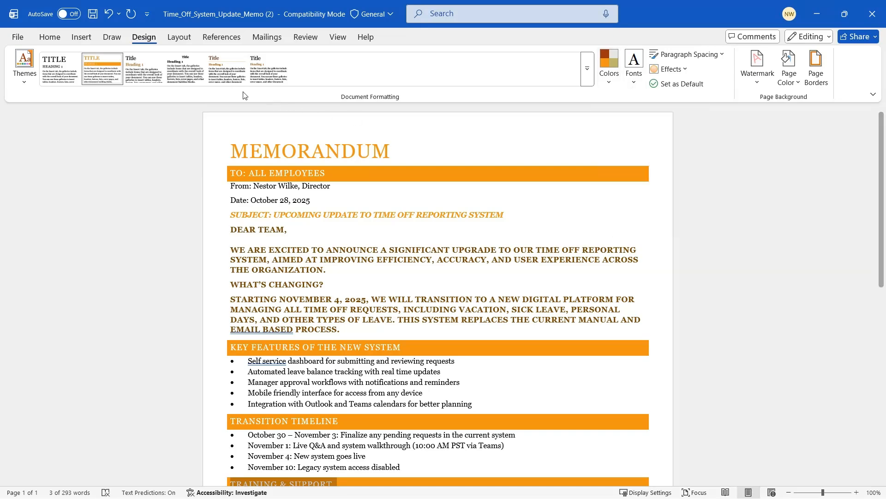
Apply the document style set with a thin rule under a dark title and bold gold headings to the memo.
{"action": "left_click", "coordinate": [229, 74]}
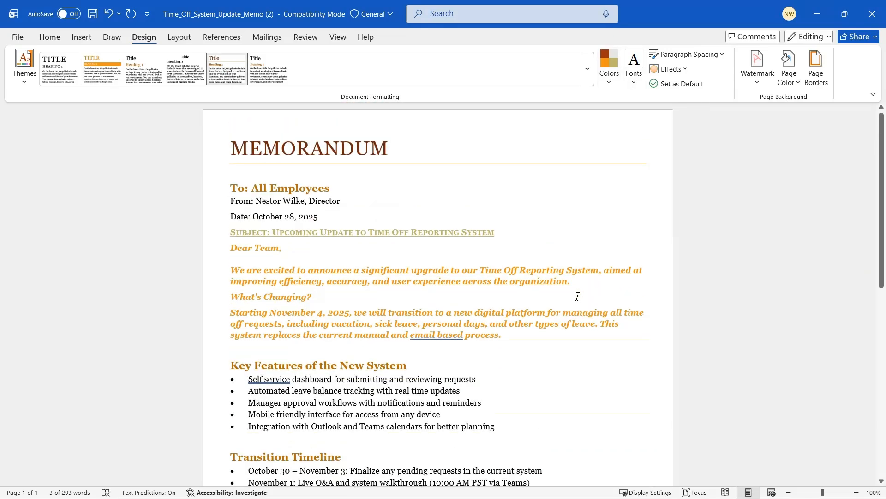